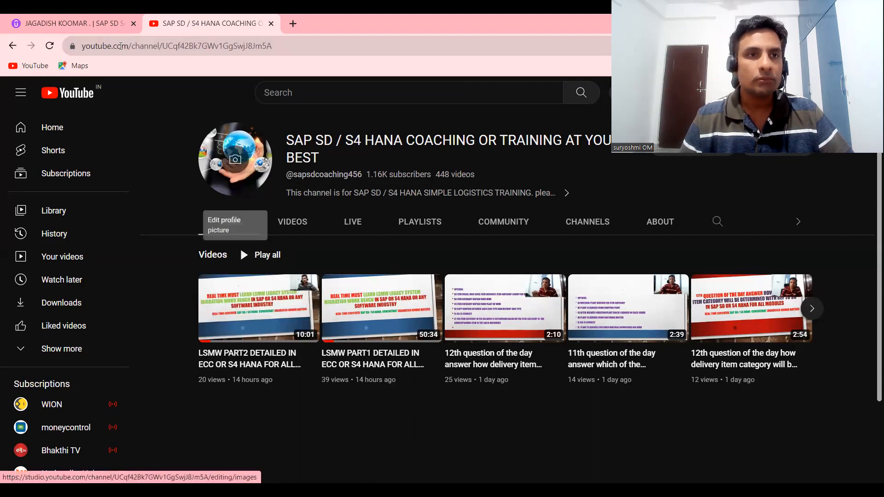
Step: Switch to the Udemy instructor profile and examine the instructor details and the list of SAP courses with their ratings and prices
left_click(84, 17)
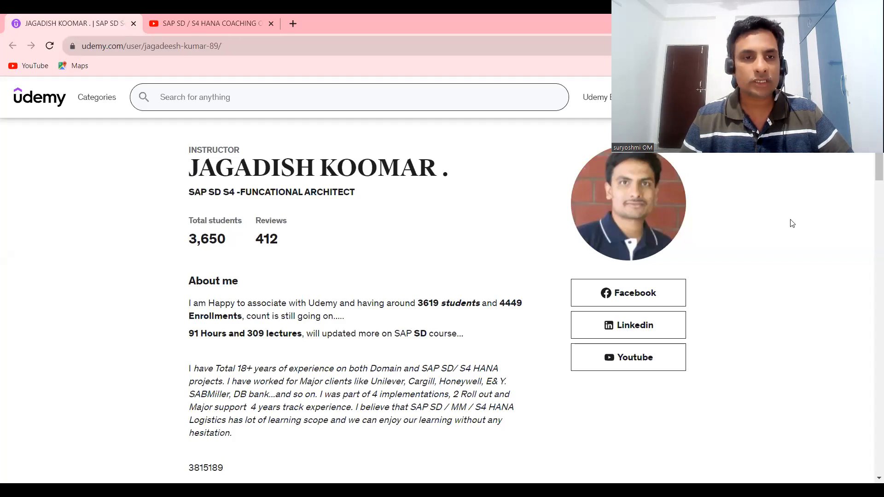
scroll(277, 235, "down", 5)
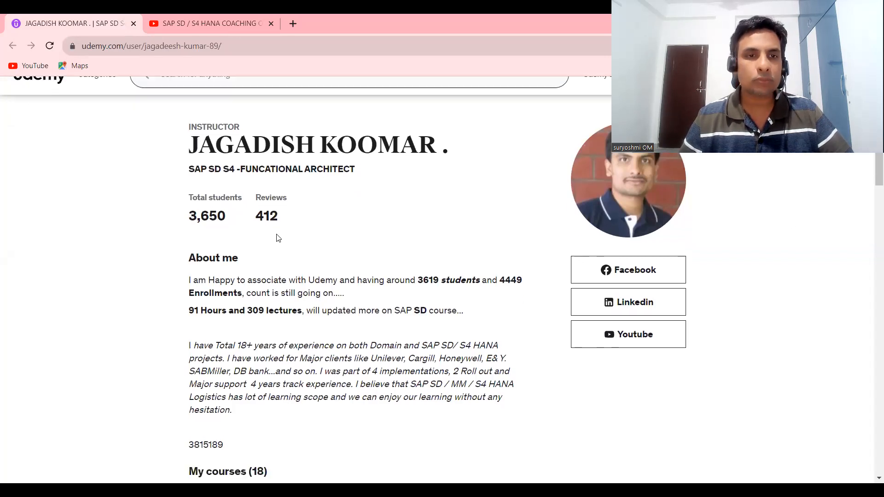
scroll(277, 237, "down", 4)
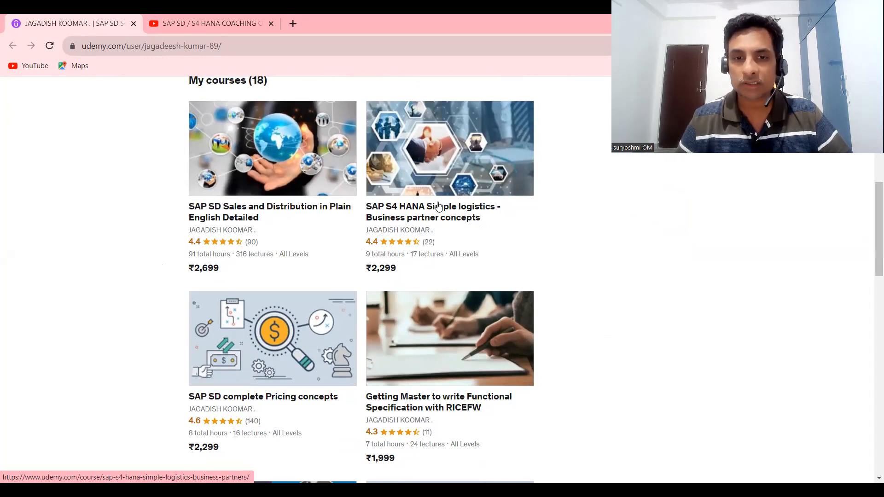
scroll(421, 204, "down", 2)
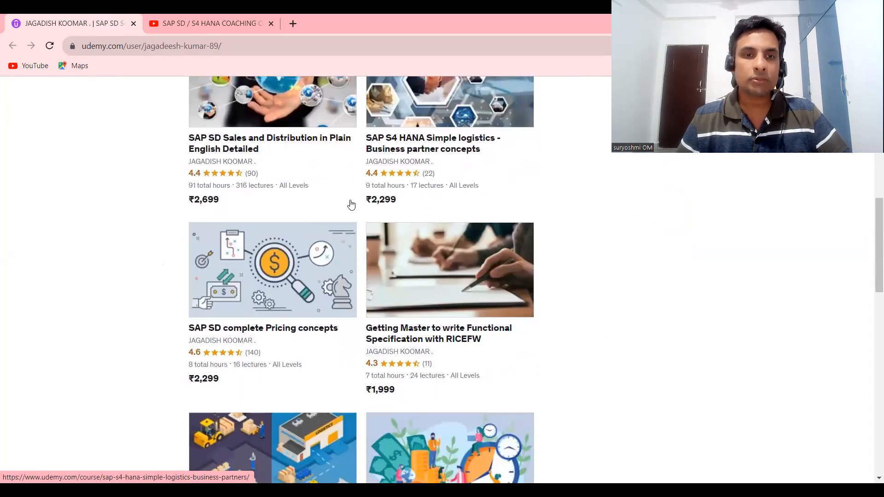
scroll(322, 203, "down", 3)
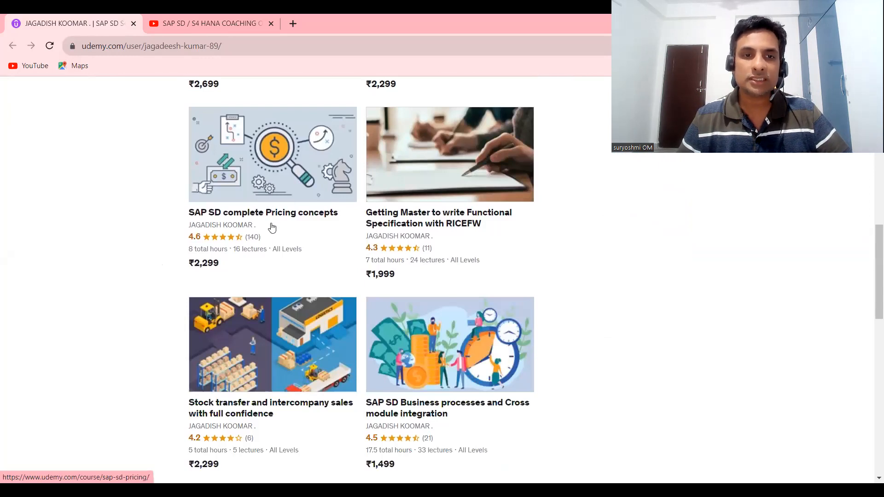
scroll(263, 230, "down", 1)
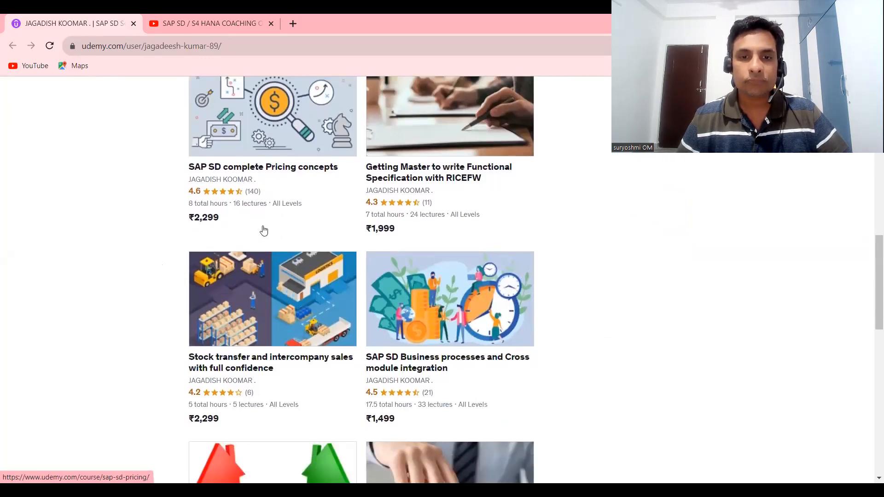
scroll(265, 229, "down", 3)
scroll(435, 300, "down", 1)
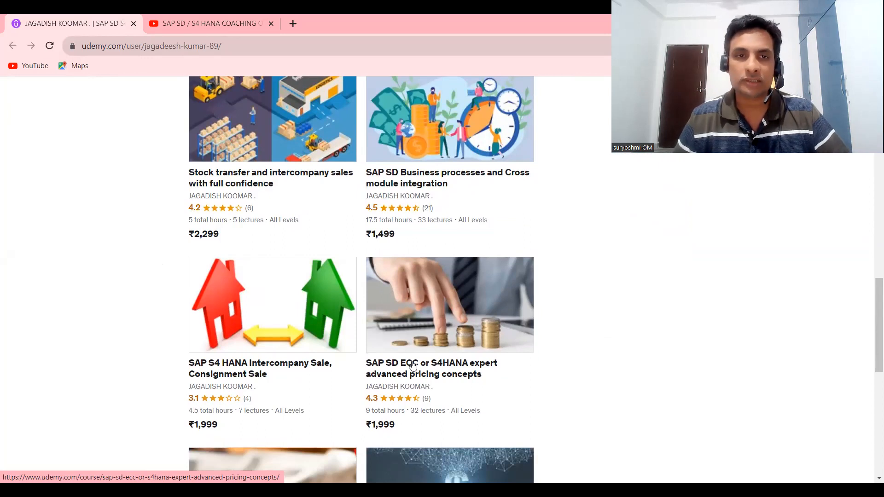
scroll(413, 366, "up", 1)
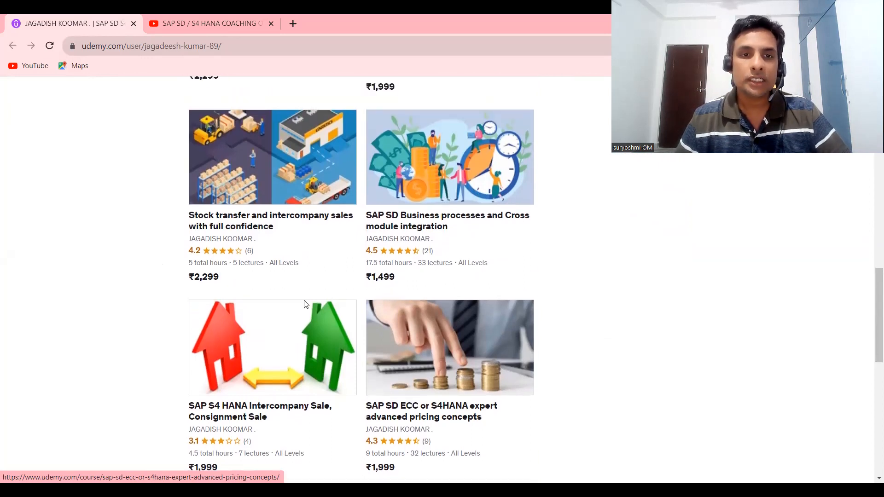
scroll(343, 256, "up", 4)
scroll(343, 256, "down", 5)
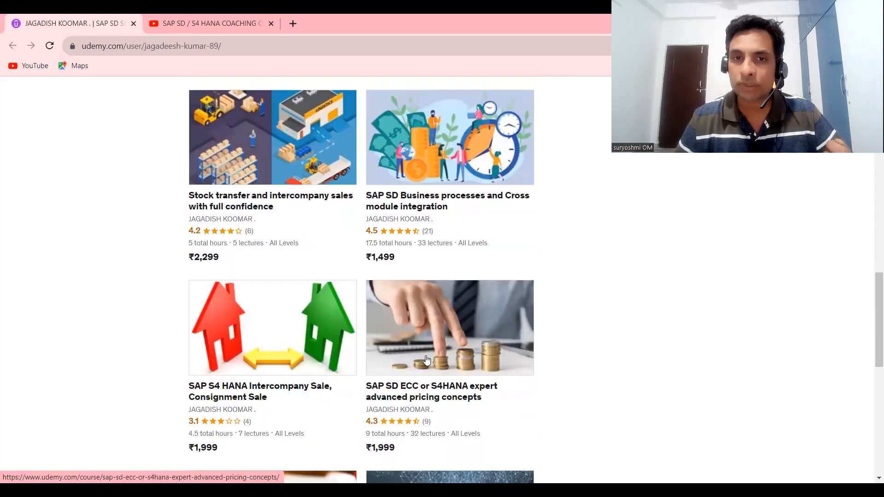
scroll(426, 359, "up", 1)
scroll(427, 360, "down", 5)
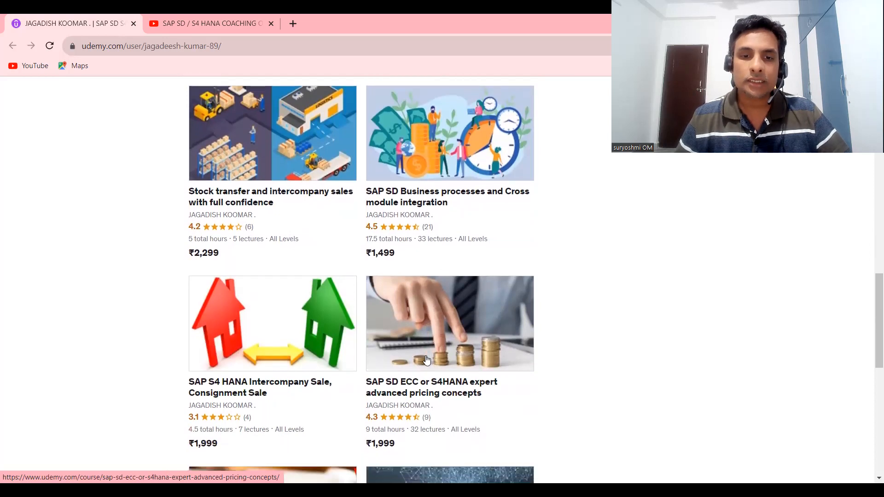
scroll(485, 339, "up", 1)
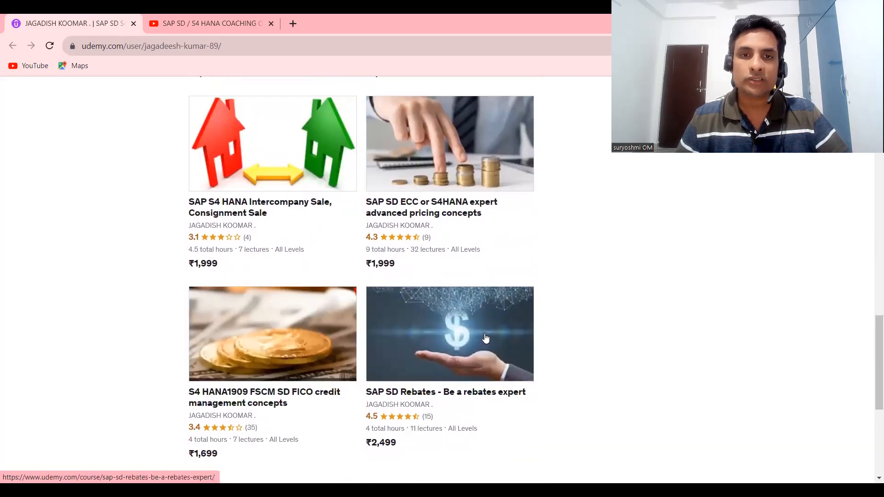
scroll(486, 339, "up", 10)
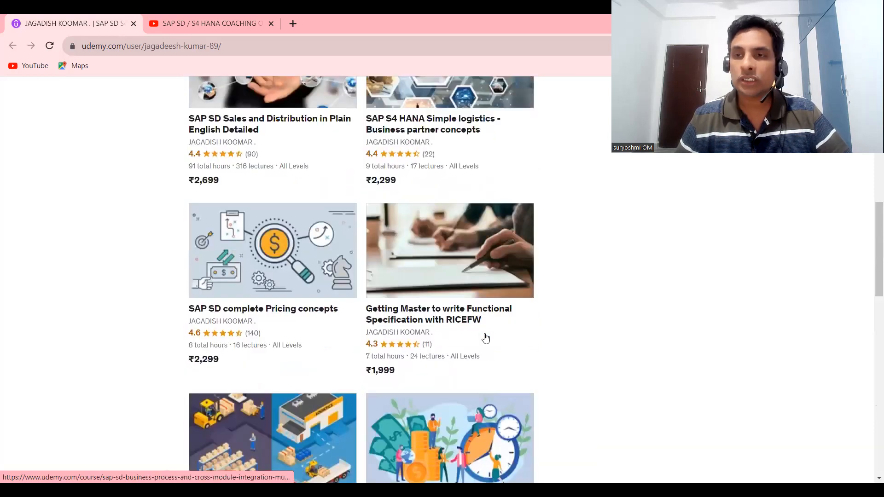
scroll(292, 313, "up", 1)
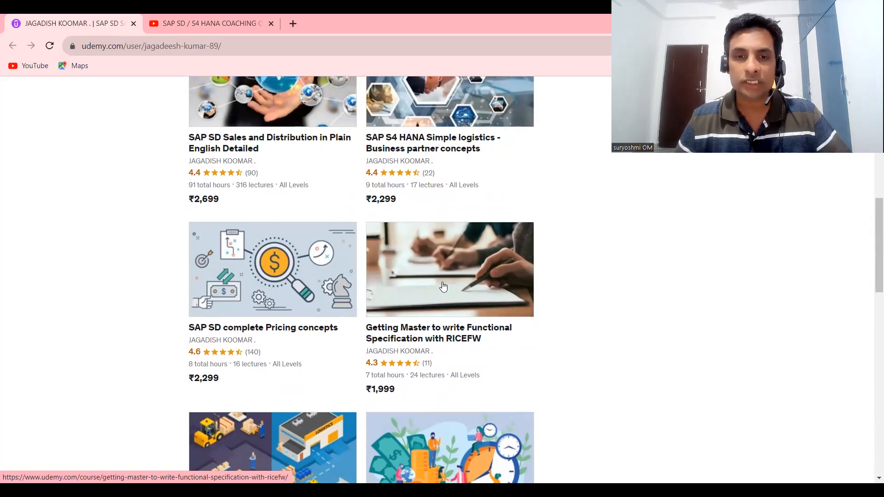
scroll(448, 291, "down", 2)
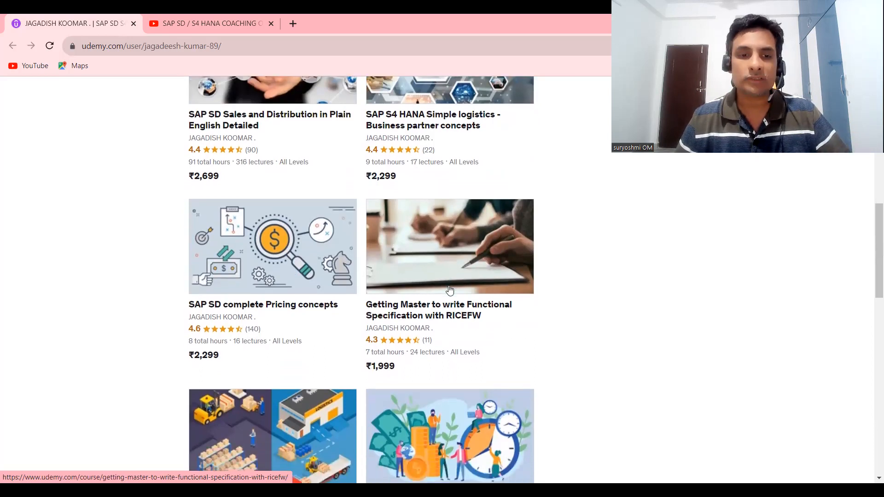
scroll(450, 290, "down", 6)
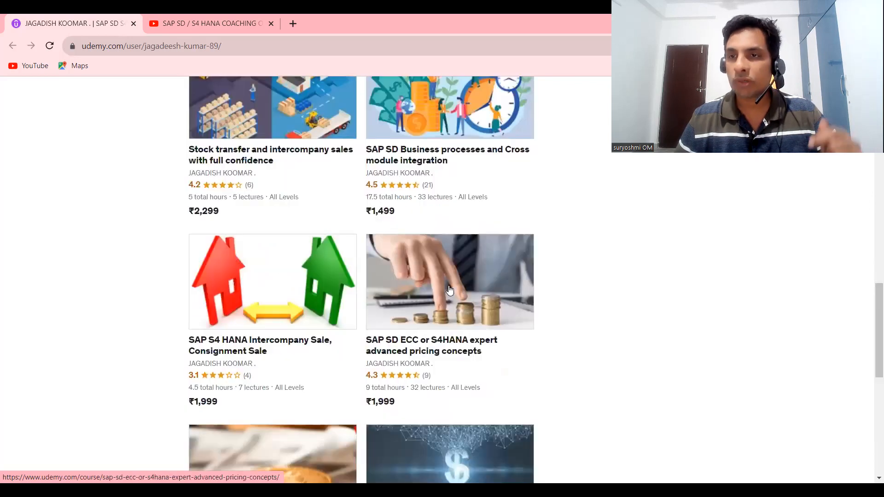
scroll(450, 290, "up", 15)
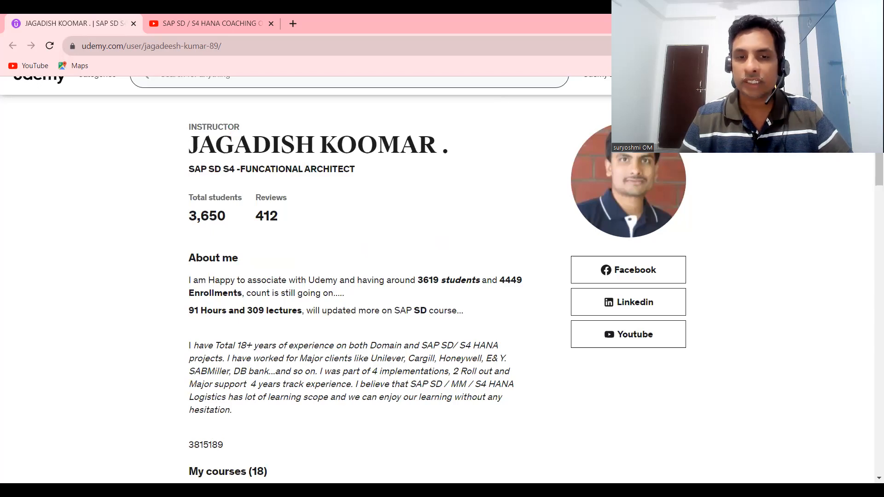
Step: Switch to SAP Easy Access, run transaction lsmw and confirm the welcome message to reach the Legacy System Migration Workbench
key("alt+Tab")
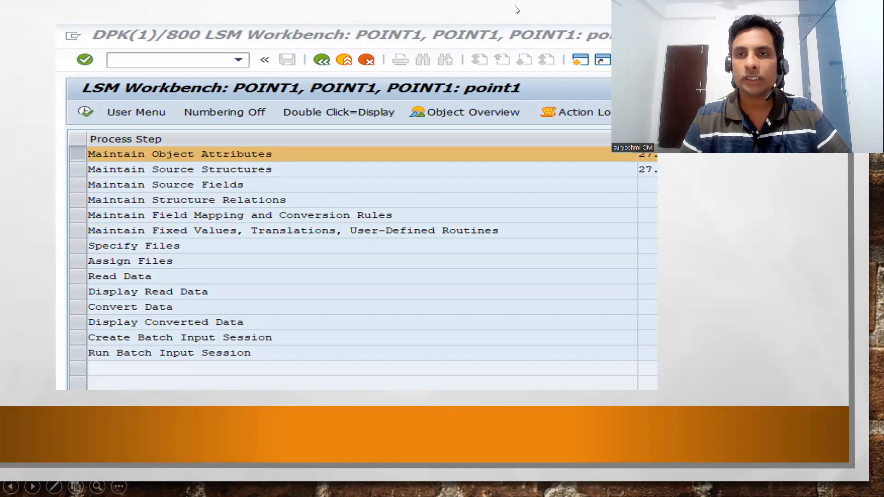
key("alt+Tab")
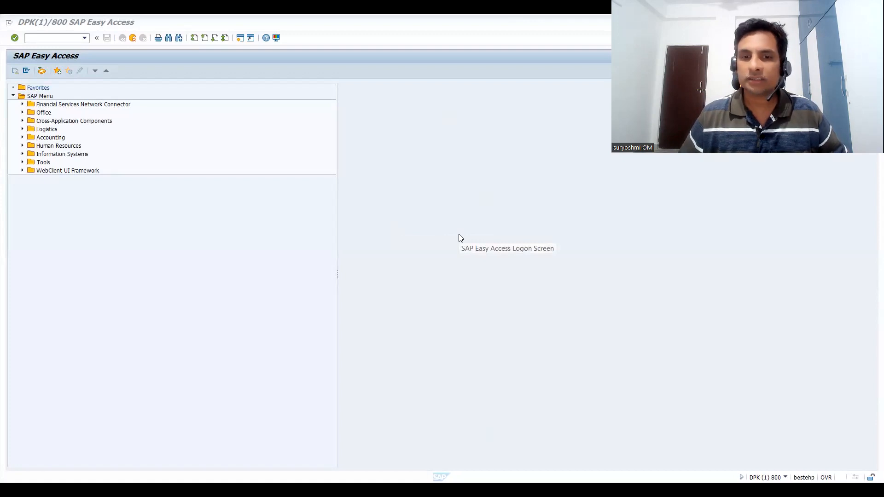
left_click(60, 40)
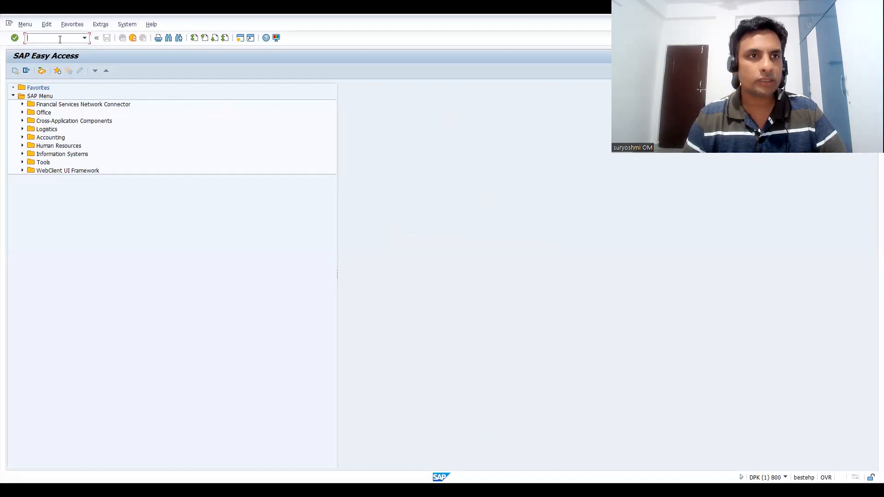
type("smw")
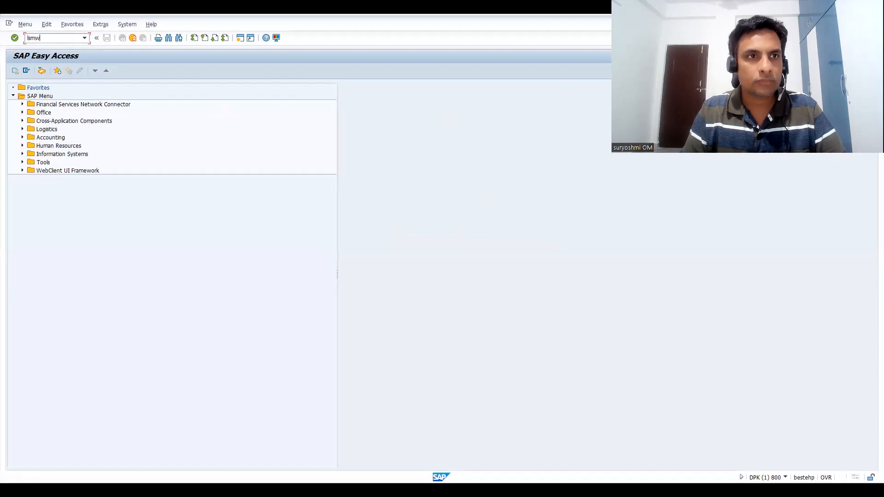
key("Return")
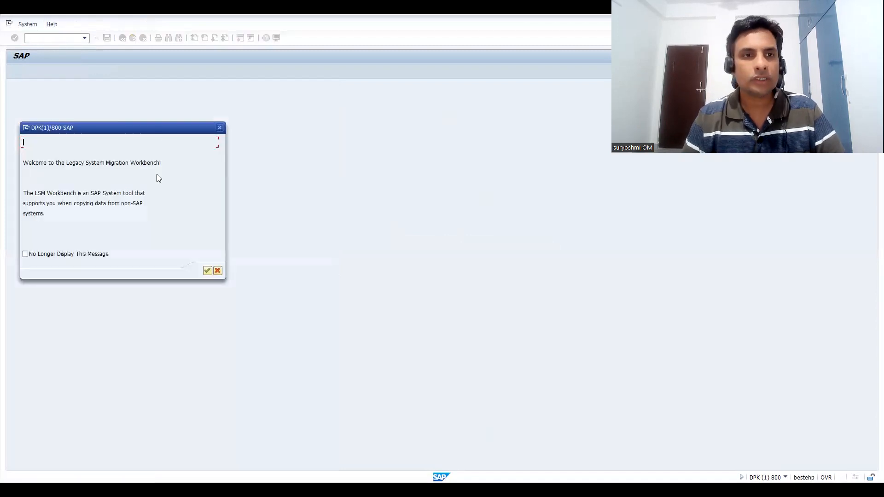
left_click(208, 275)
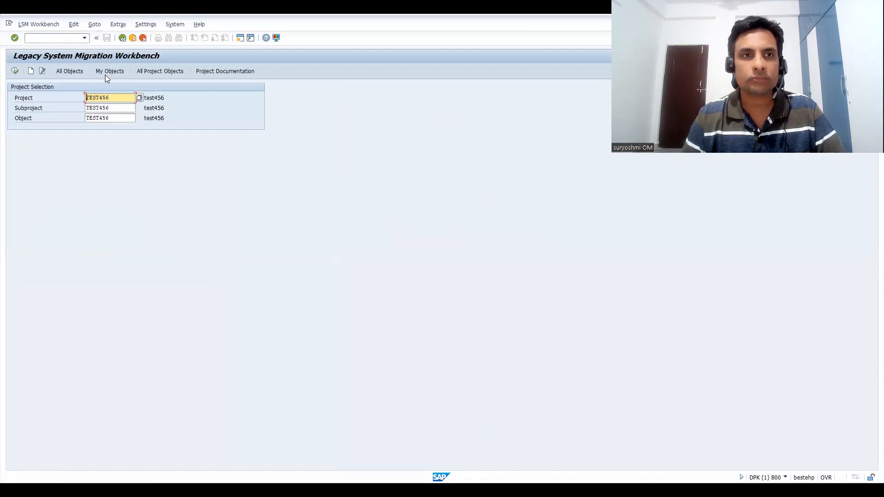
Step: Replace the migration workbench with the Create Condition Records transaction and open an additional SAP session
left_click(47, 38)
type("/")
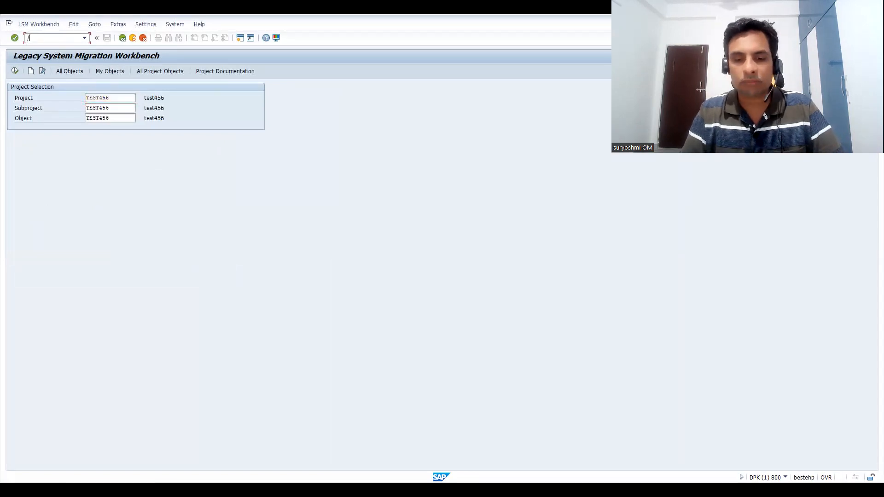
type("nvk1")
key("Return")
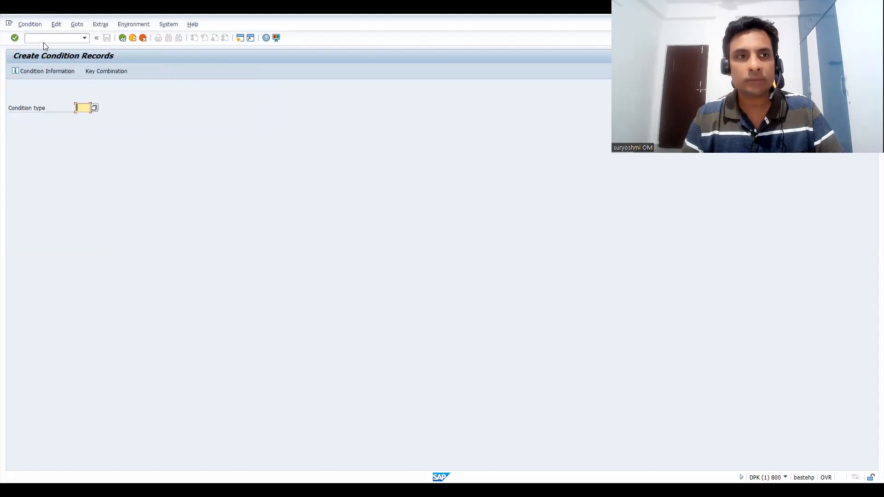
left_click(241, 39)
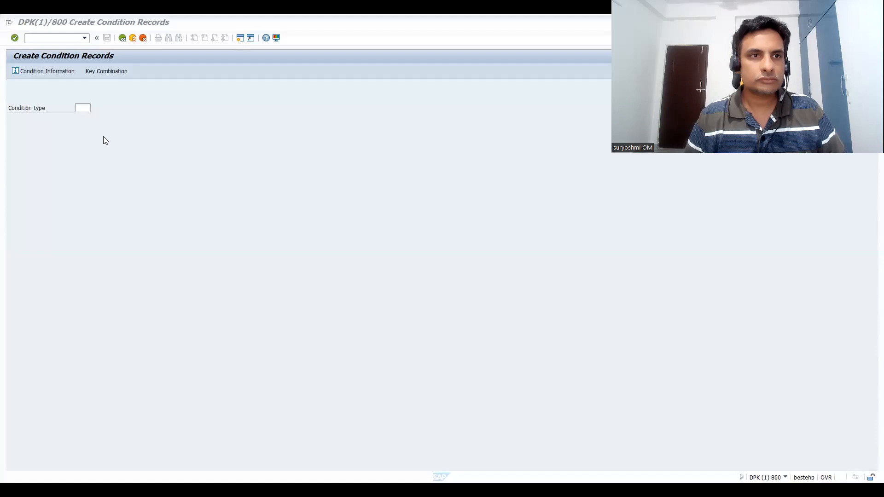
Step: Start creating a condition record for condition type K005 with the customer/material key combination
left_click(82, 109)
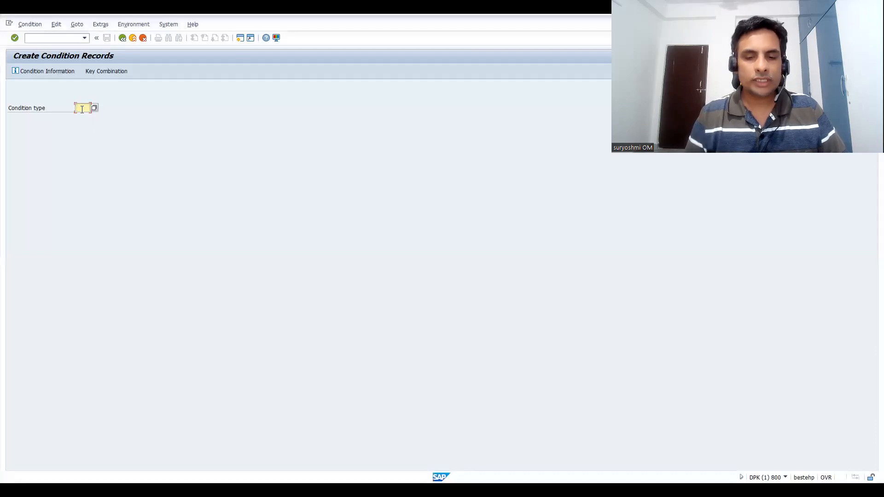
type("K005")
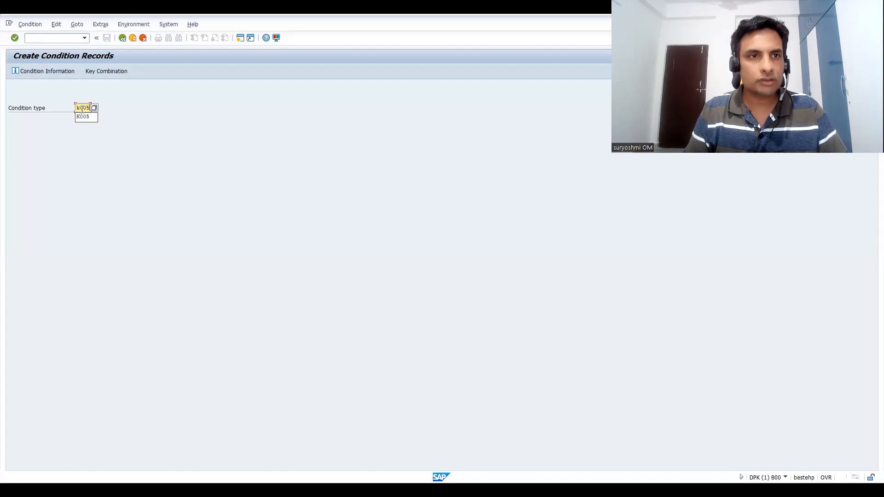
key("Return")
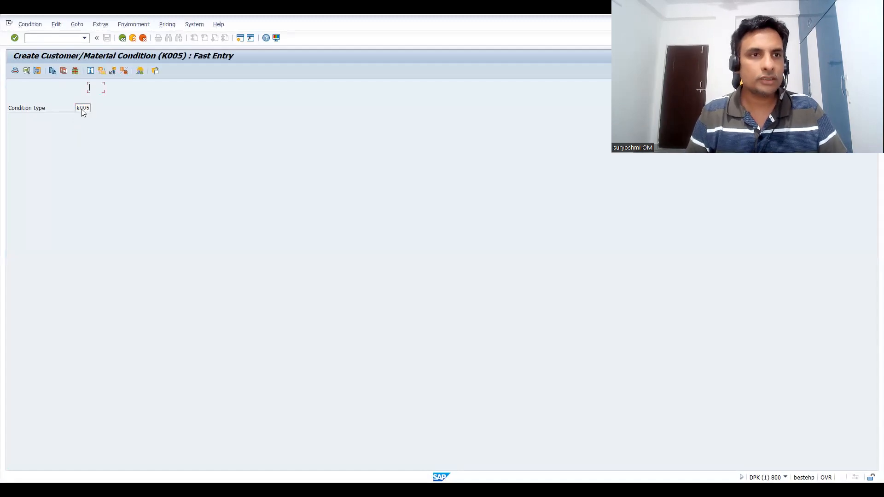
Step: Set the sales organization to ZI01 and the distribution channel to J1, and fill in the customer number
type("zi01")
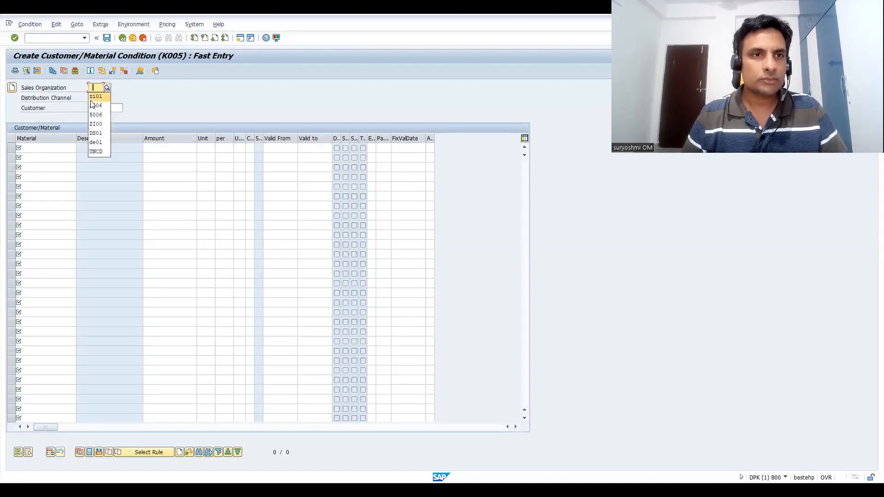
key("Tab")
left_click(92, 99)
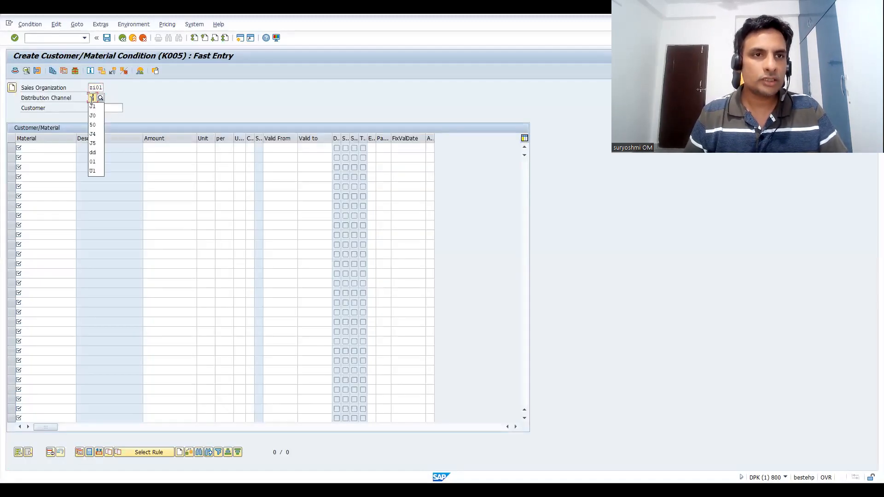
left_click(97, 106)
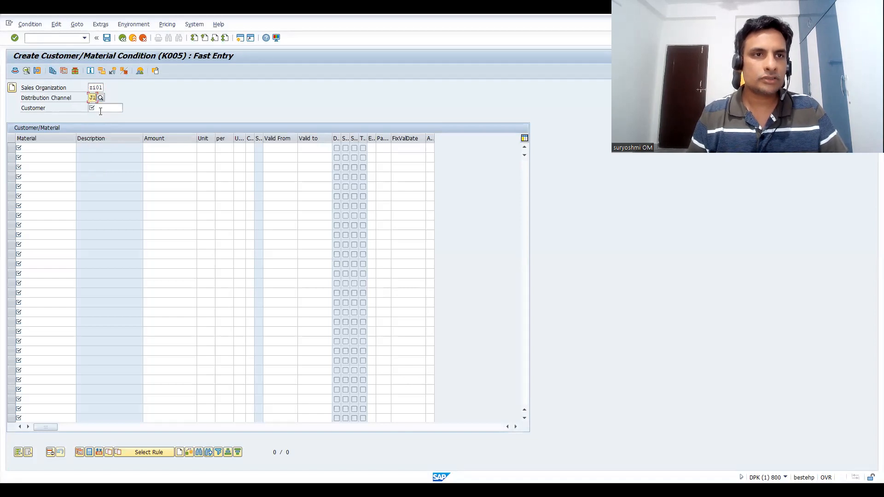
left_click(101, 108)
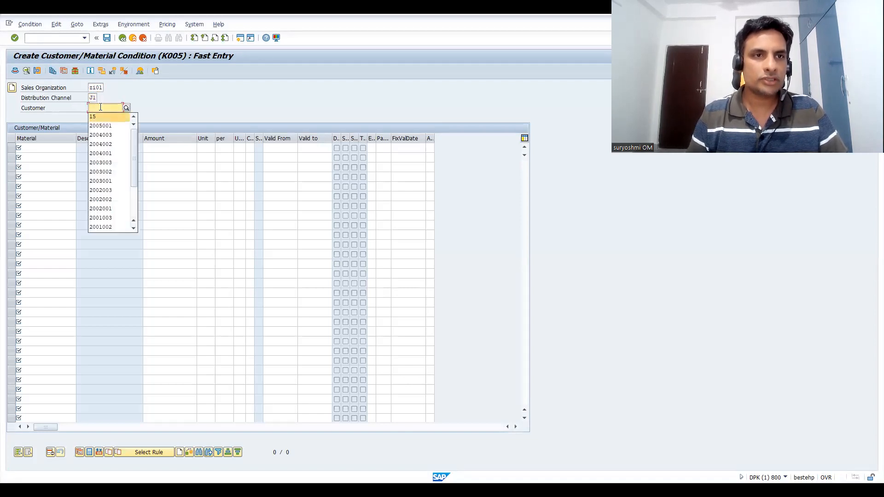
key("Return")
Step: Enter material 50065582 with an amount of 10- in the first row of the customer/material table
left_click(50, 150)
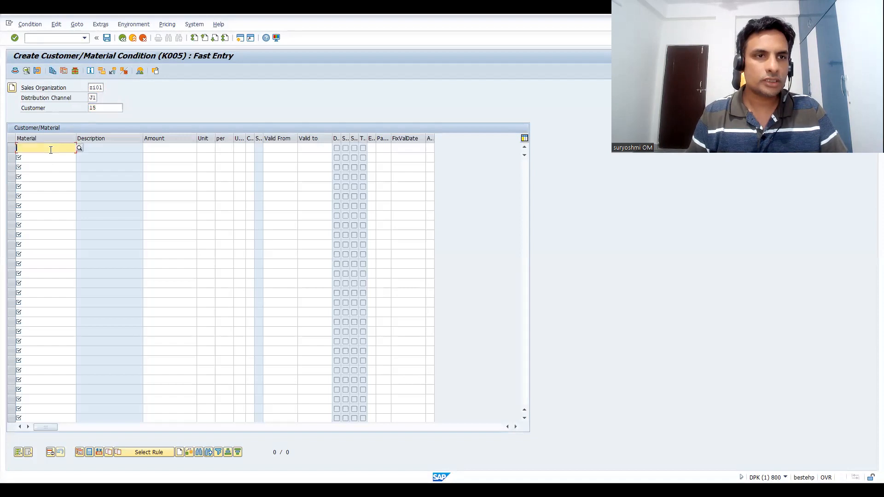
key("Return")
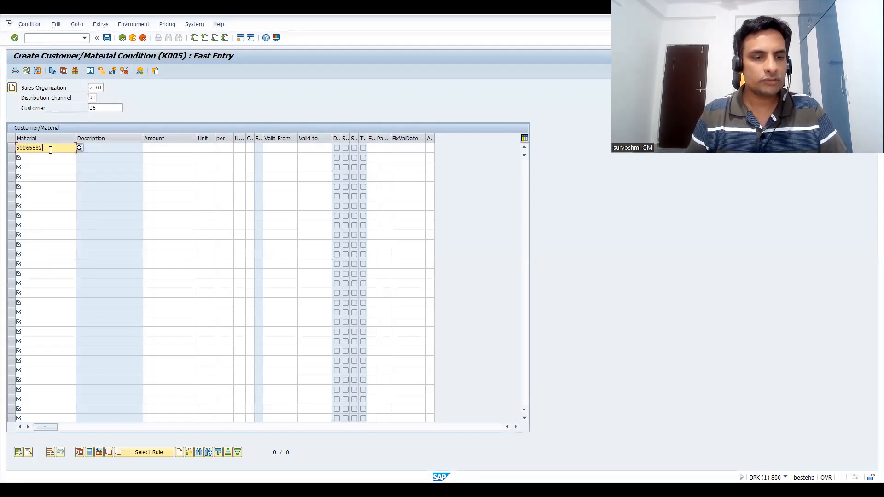
key("Tab")
type("10-")
key("Return")
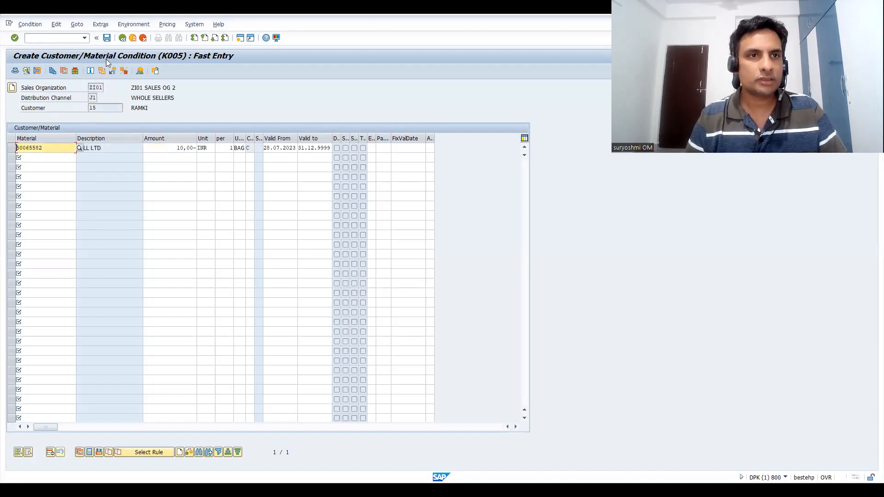
Step: Save the customer/material condition record and accept the replacement of the overlapping validity period
left_click(107, 37)
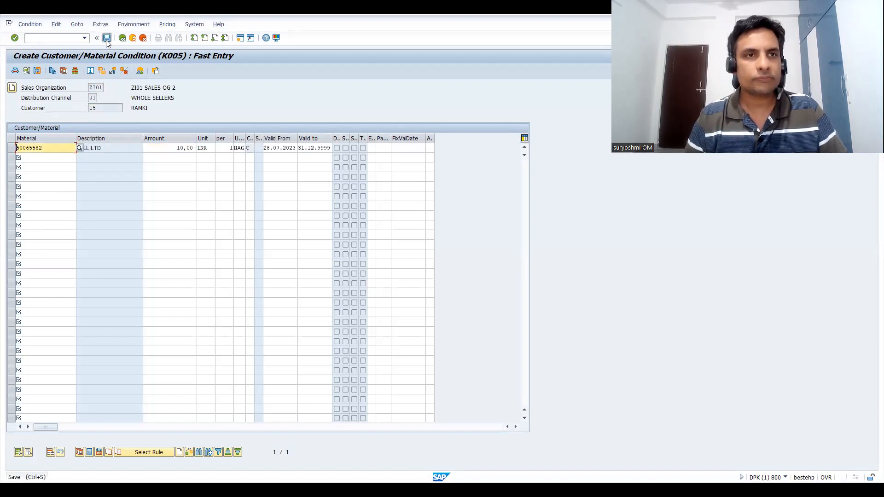
left_click(102, 233)
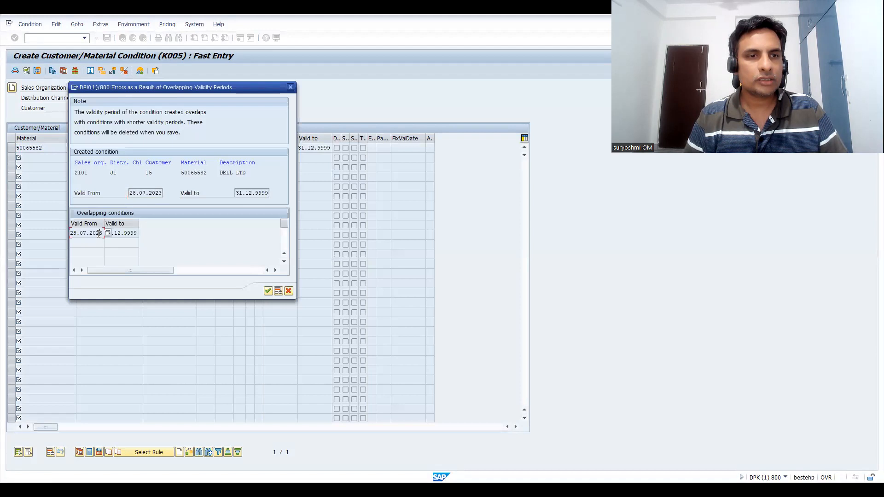
left_click(267, 291)
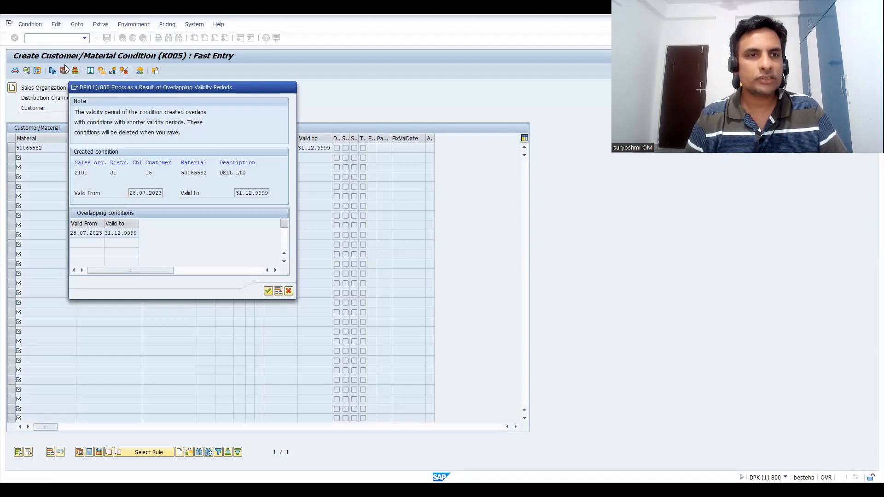
Step: Display the saved K005 condition record through transaction VK13, using the prefilled customer/material selection
left_click(53, 38)
type("/nvk13")
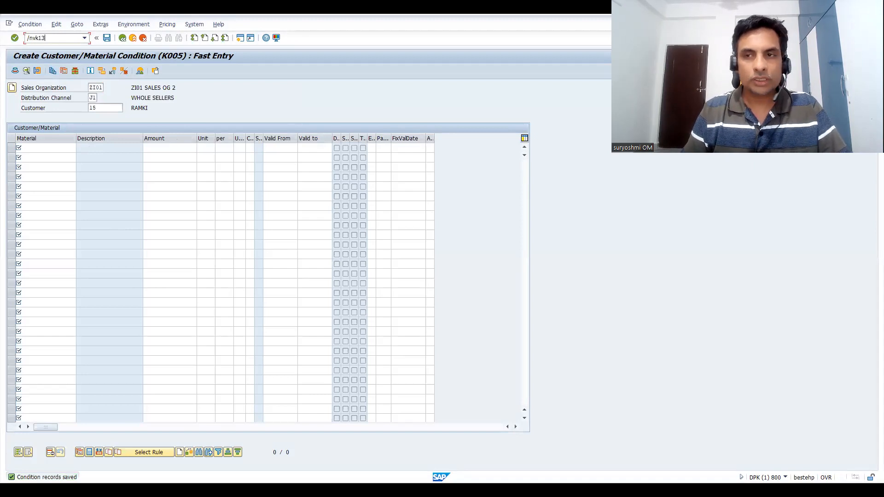
key("Return")
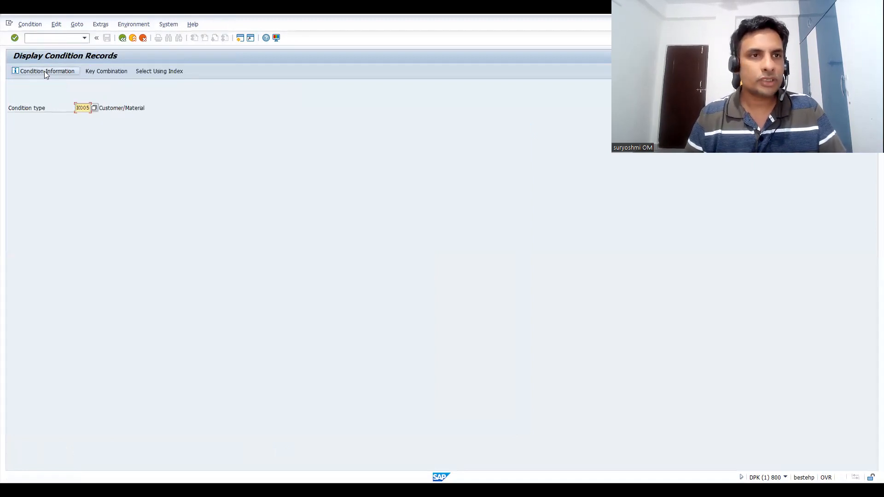
key("Return")
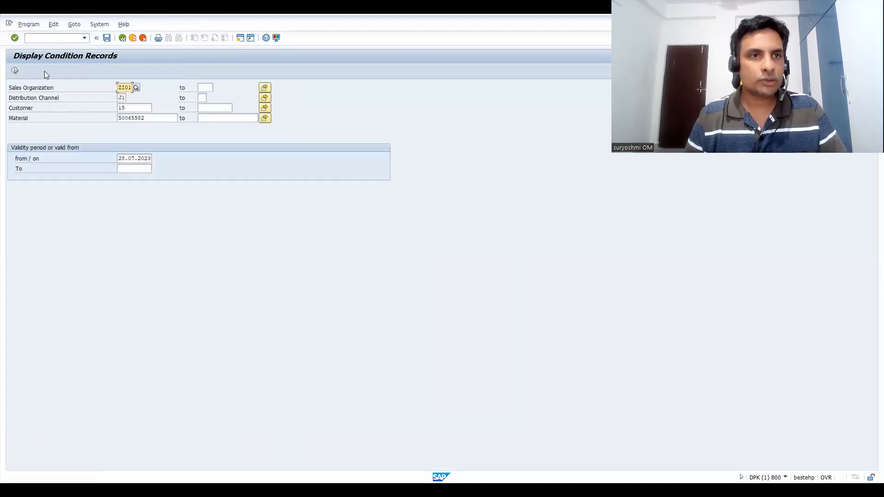
left_click(15, 71)
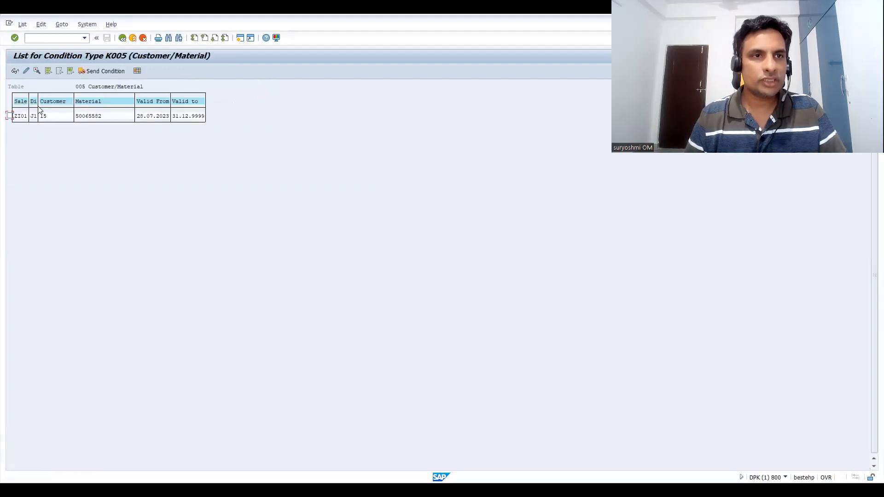
left_click(14, 71)
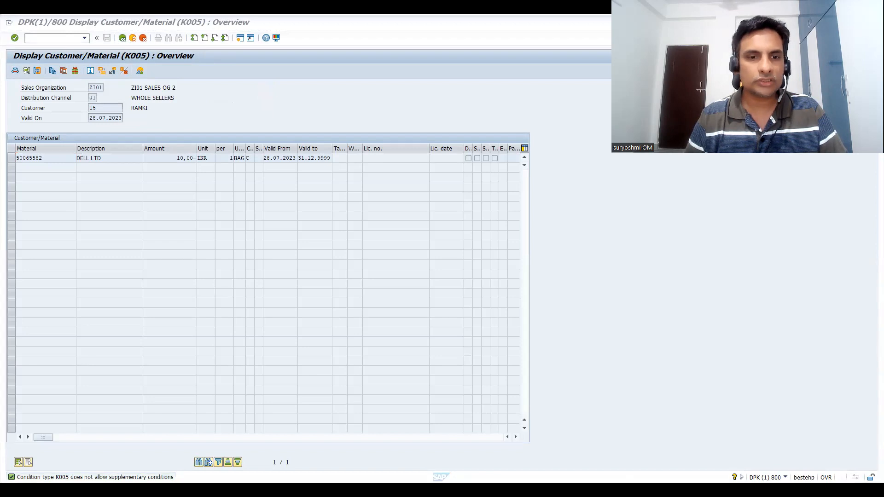
Step: Switch to the LSMWSAMPLE workbook in Excel and examine the customer and material columns on the ROUGH sheet
key("alt+Tab")
left_click(328, 464)
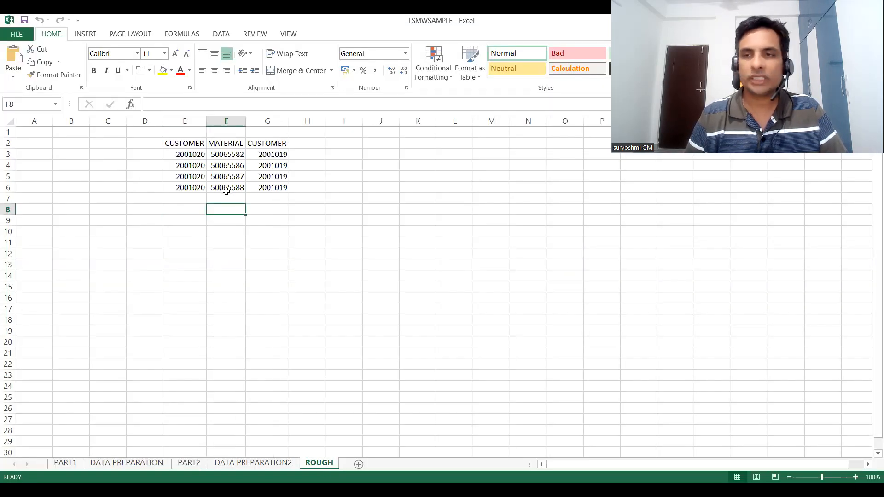
left_click(188, 188)
left_click(191, 157)
left_click(272, 165)
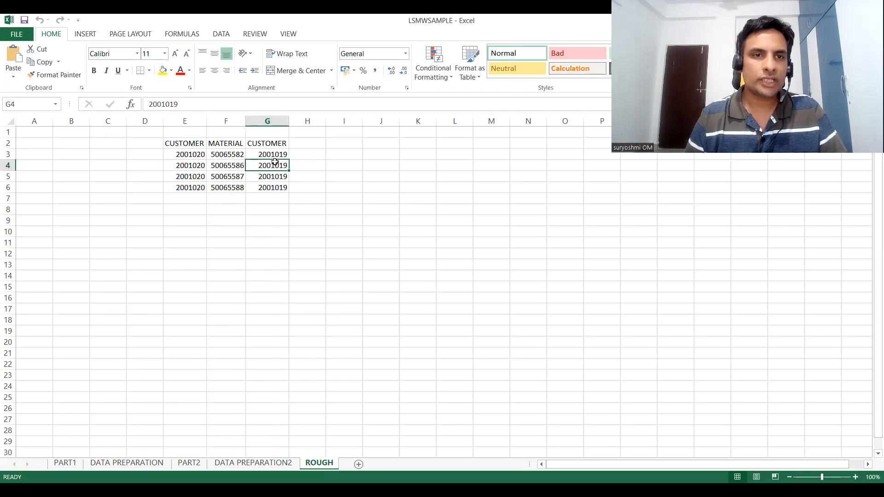
left_click(197, 161)
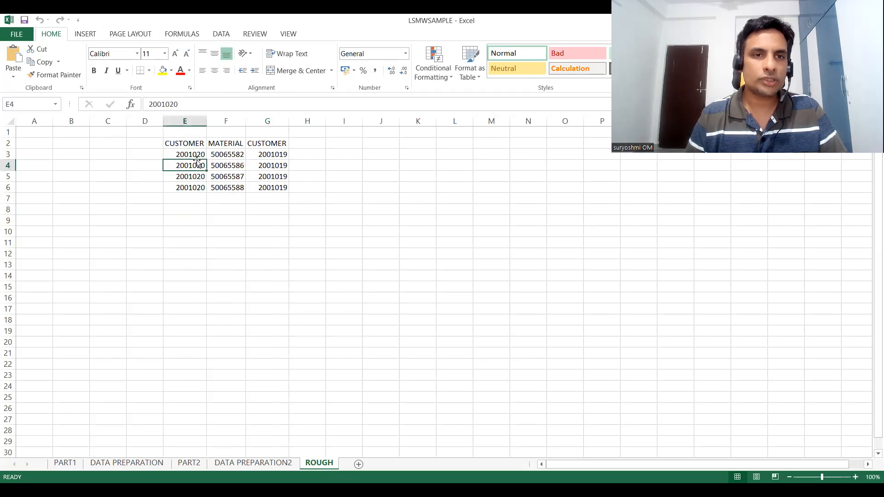
left_click(275, 143)
key("shift+Down")
key("shift+Down")
key("shift+Down")
key("shift+Down")
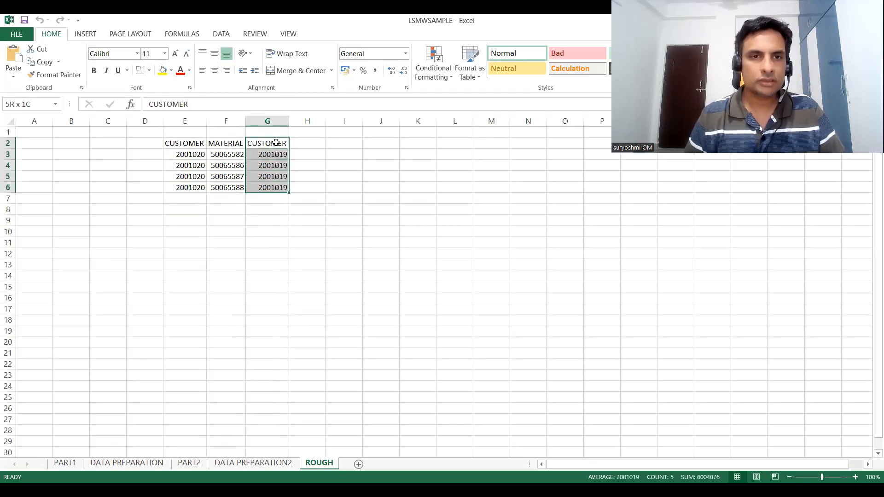
Step: Copy the MATERIAL column with its header from F2:F6 into column H, starting at H2
key("Left")
key("shift+Down")
key("shift+Down")
key("shift+Down")
key("shift+Down")
key("ctrl+c")
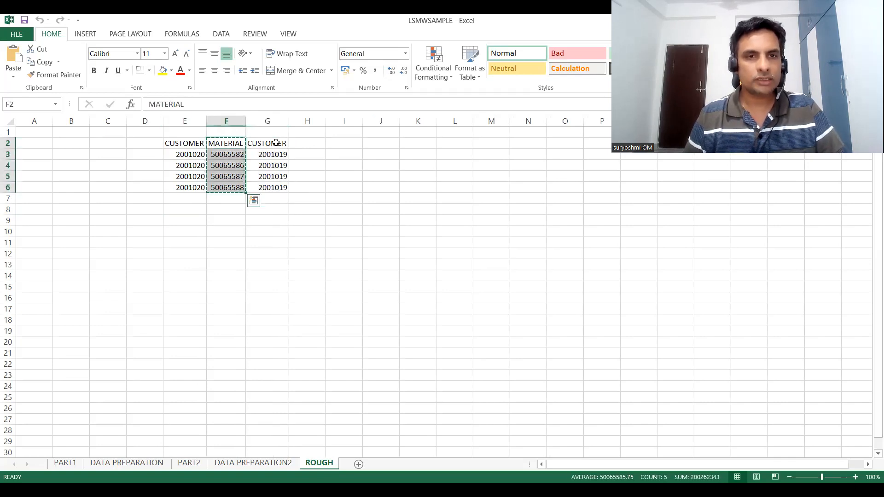
key("Right")
key("Right")
key("Right")
key("Left")
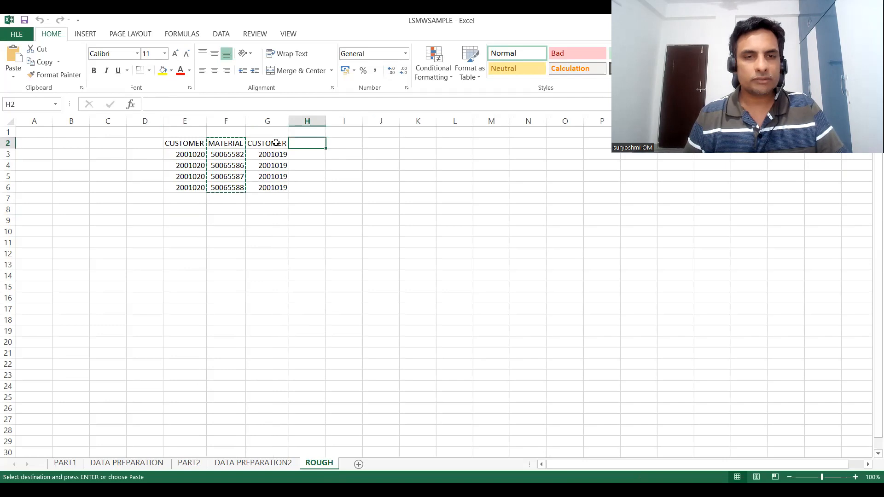
key("ctrl+v")
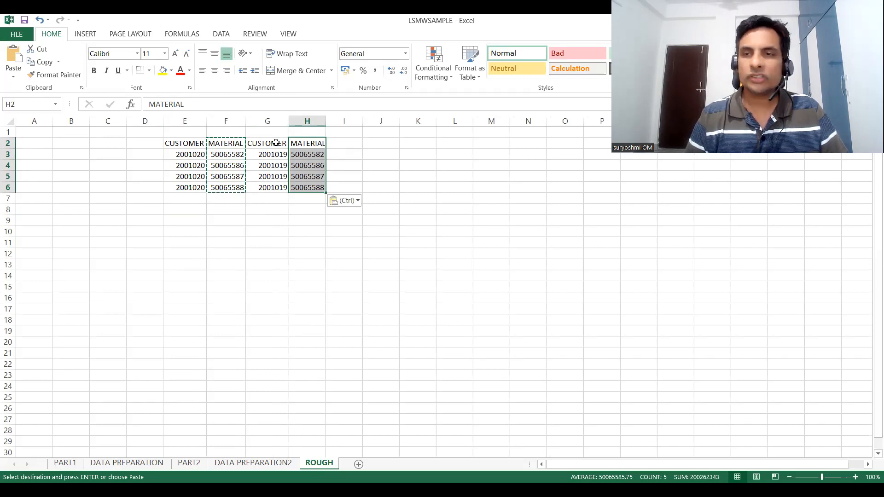
Step: Switch back to SAP, open the Legacy System Migration Workbench with transaction LSMW, and accept the welcome message
key("alt+Tab")
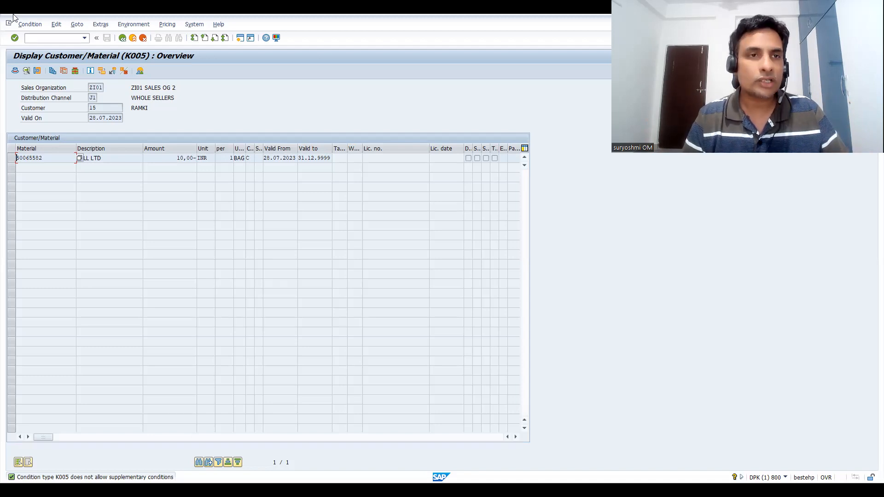
left_click(46, 37)
type("/")
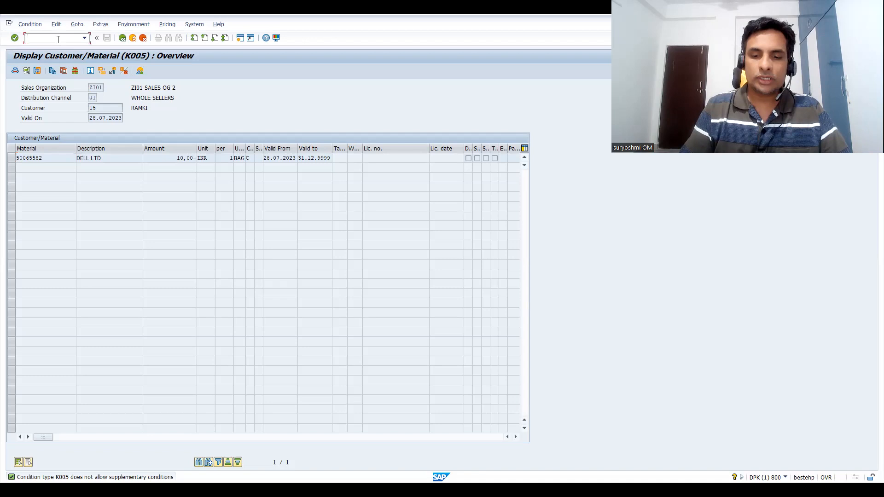
type("n")
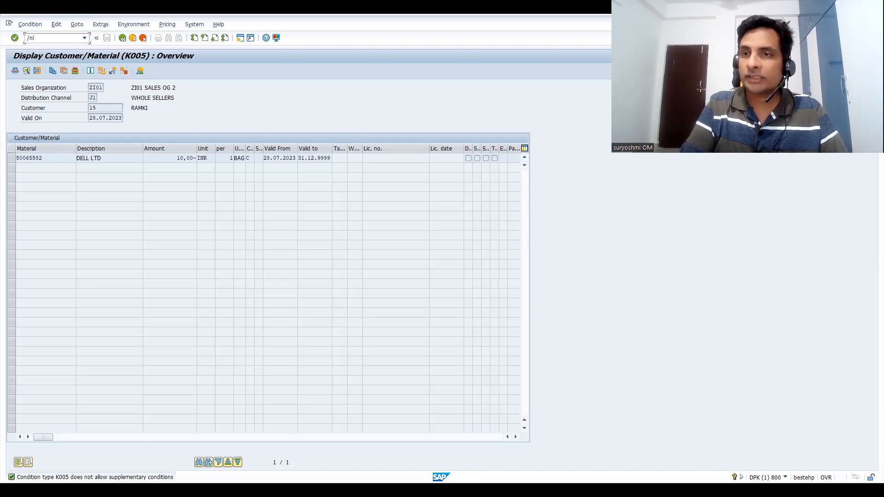
type("l")
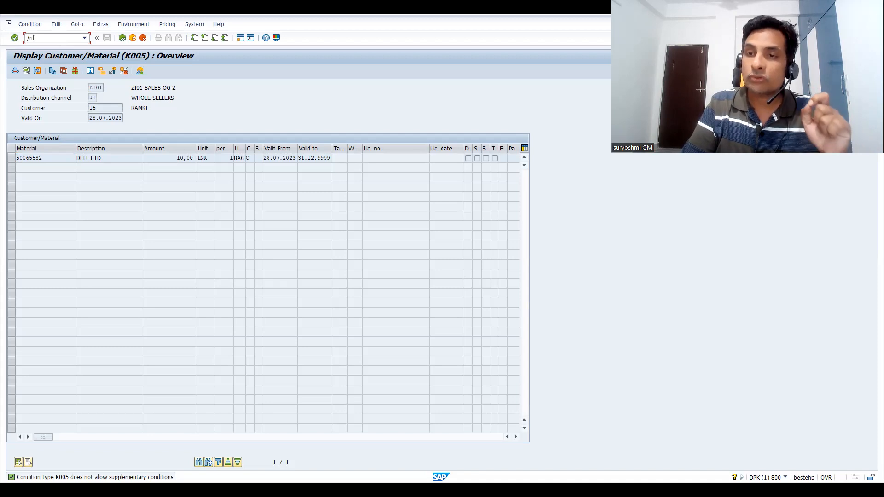
type("s")
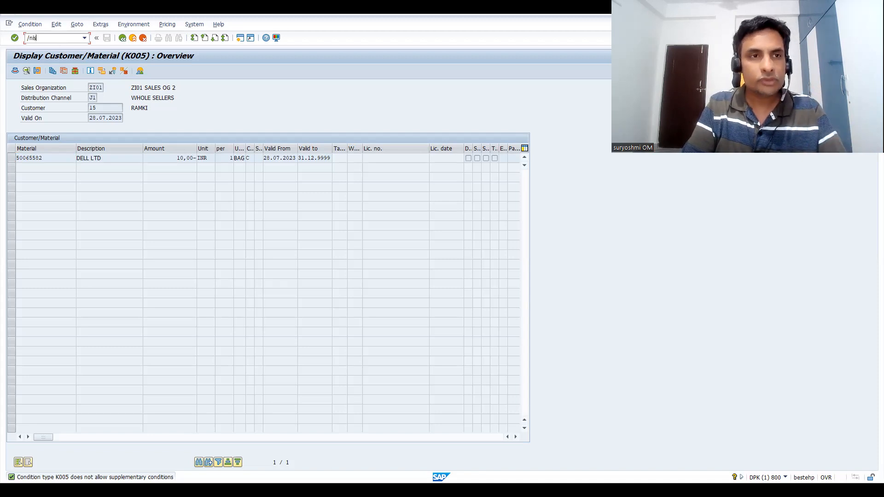
type("mw")
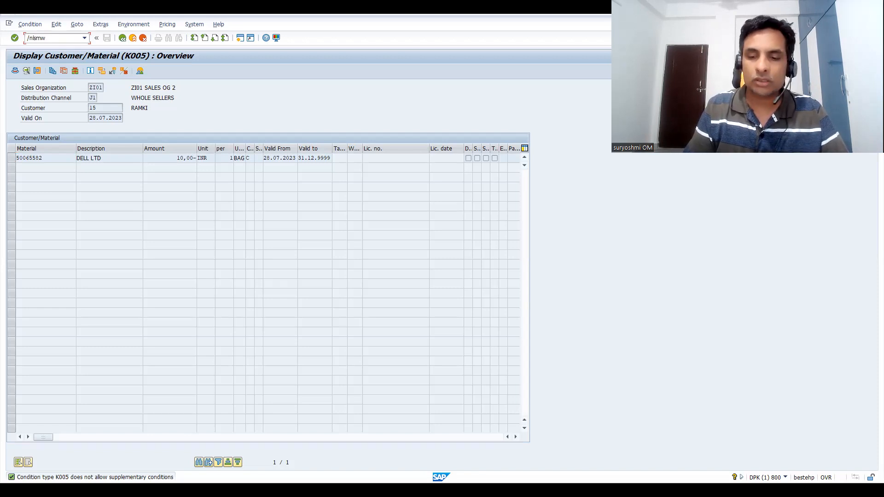
key("Return")
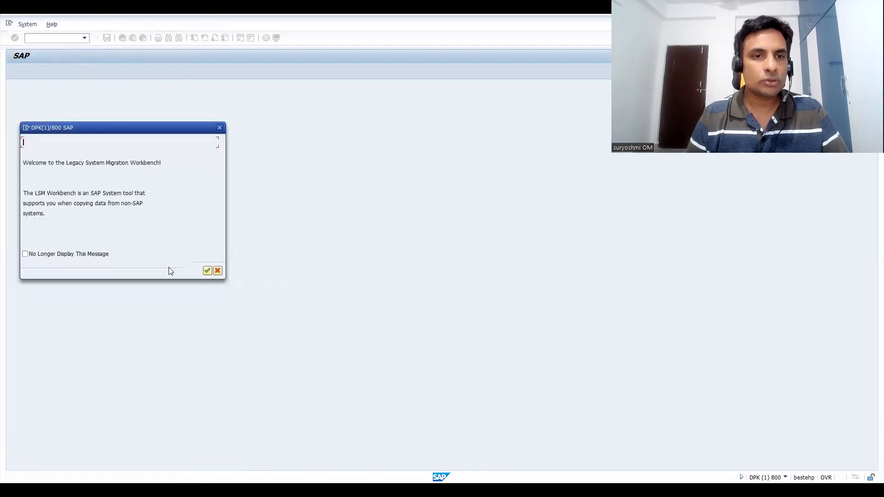
left_click(205, 272)
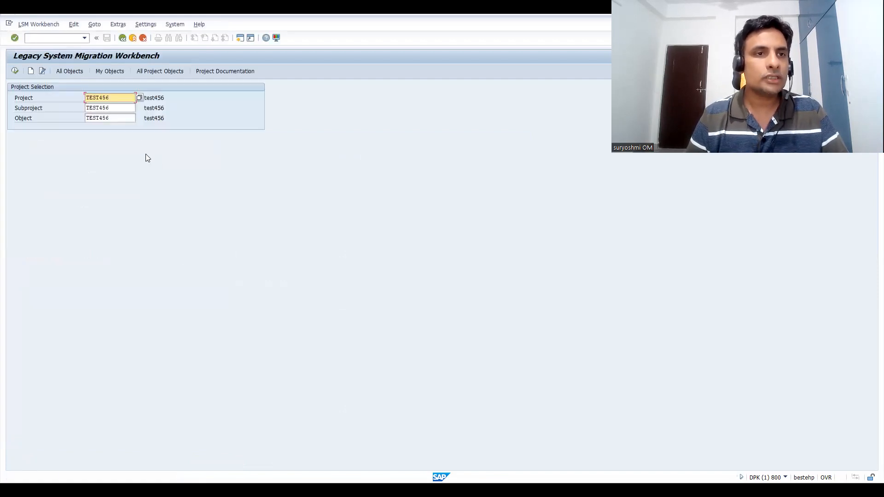
left_click_drag(116, 97, 10, 90)
type("cond")
type("i")
key("BackSpace")
key("BackSpace")
key("BackSpace")
key("BackSpace")
key("BackSpace")
type("discond")
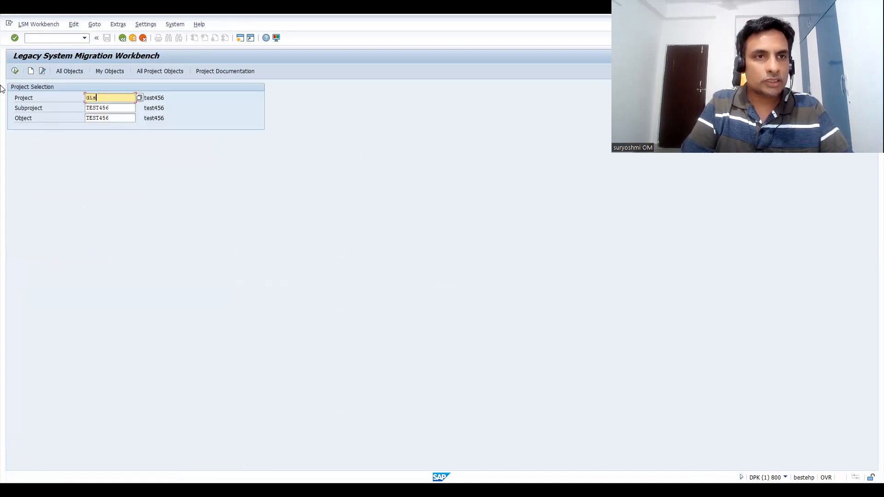
key("BackSpace")
key("BackSpace")
key("BackSpace")
key("BackSpace")
key("BackSpace")
key("BackSpace")
key("BackSpace")
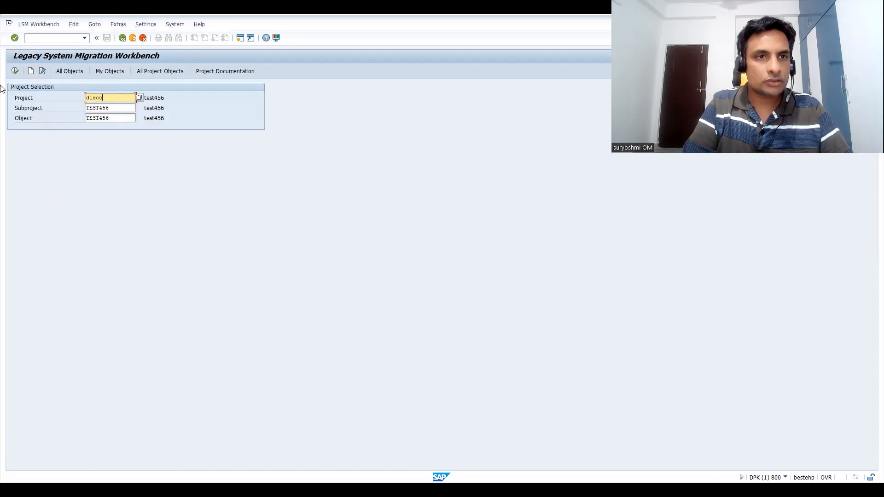
Step: Create a migration project named CONDITION with the description "upload conditions"
type("condition")
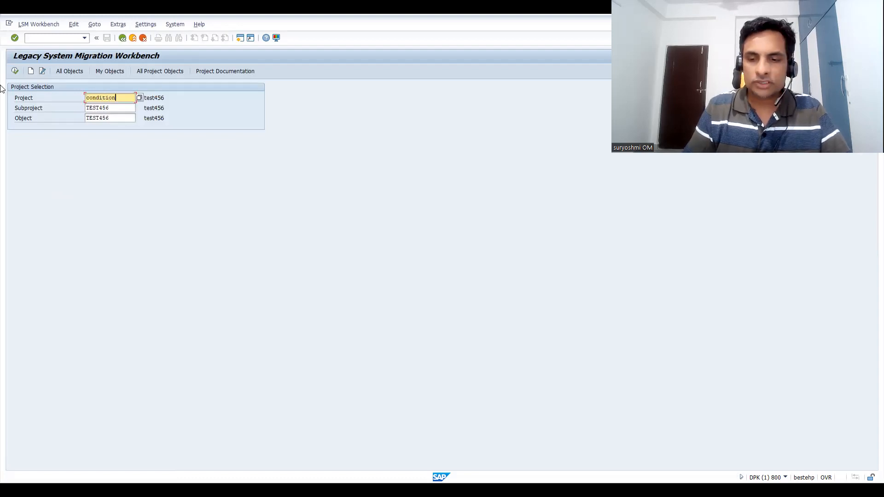
left_click(29, 72)
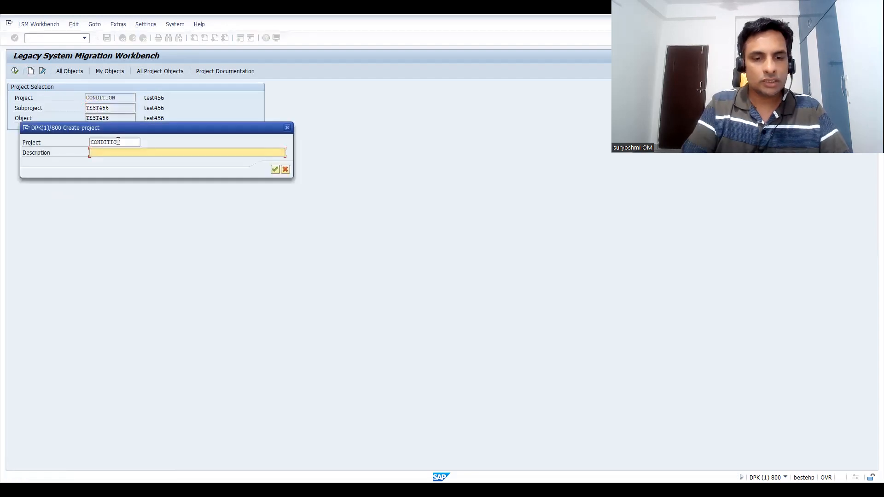
type("uploa")
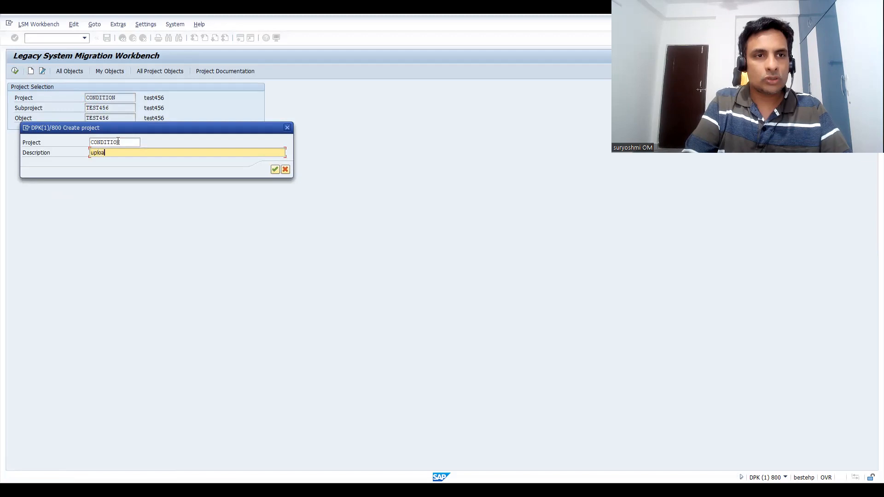
type("d conditions")
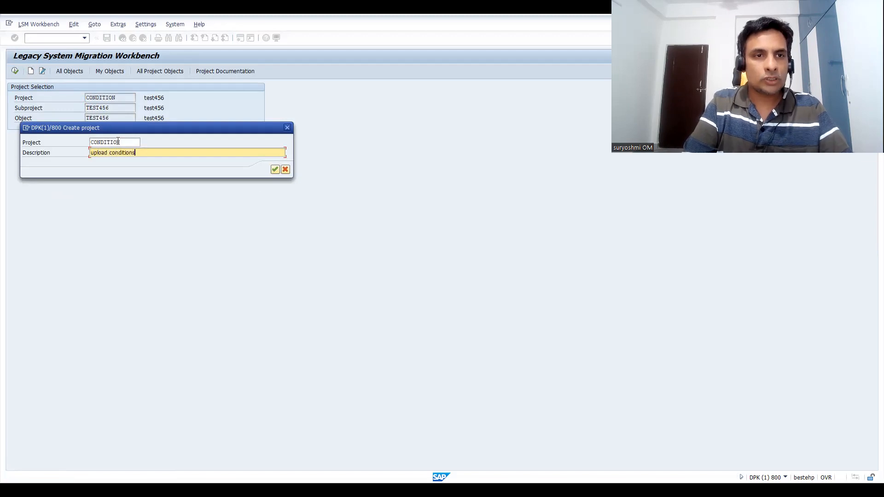
left_click(277, 171)
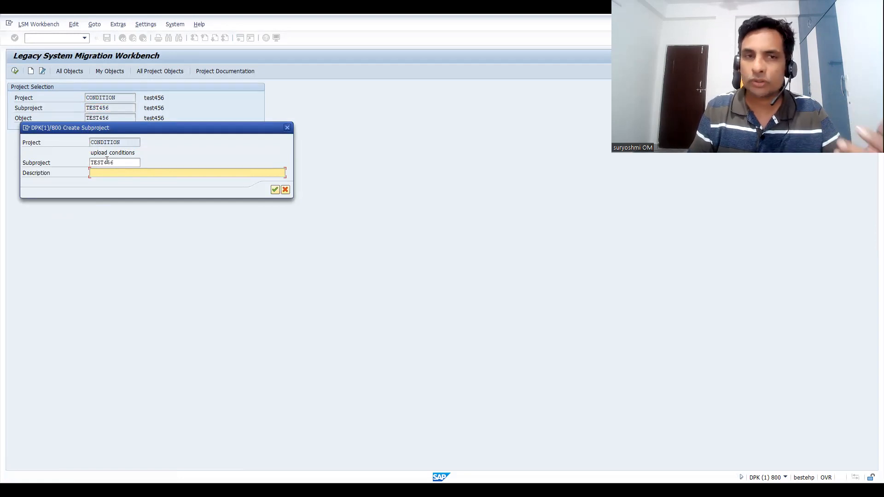
Step: Create the subproject "prices" under the CONDITION project with the description "discountconditions"
double_click(117, 164)
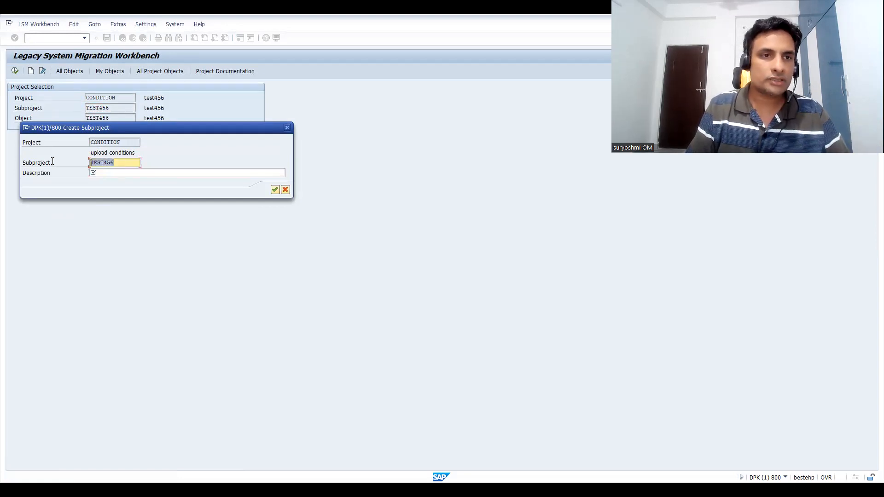
type("prices")
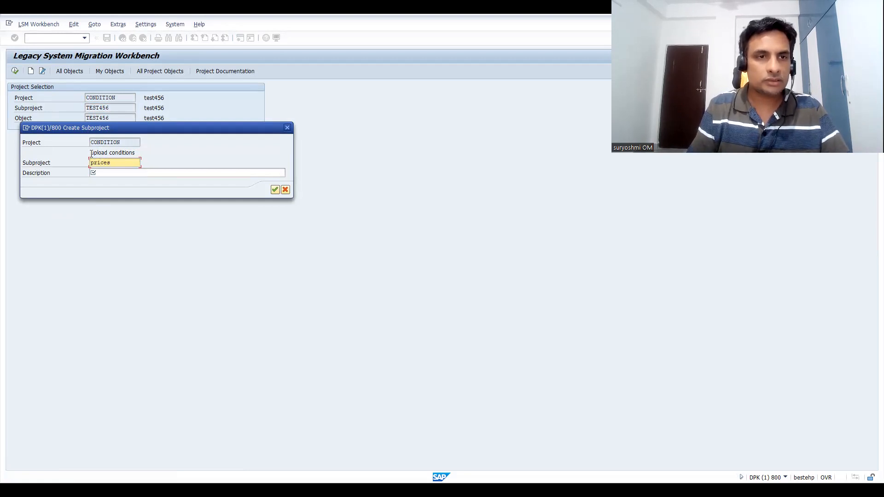
left_click(102, 173)
type("discou")
key("BackSpace")
key("BackSpace")
type("is")
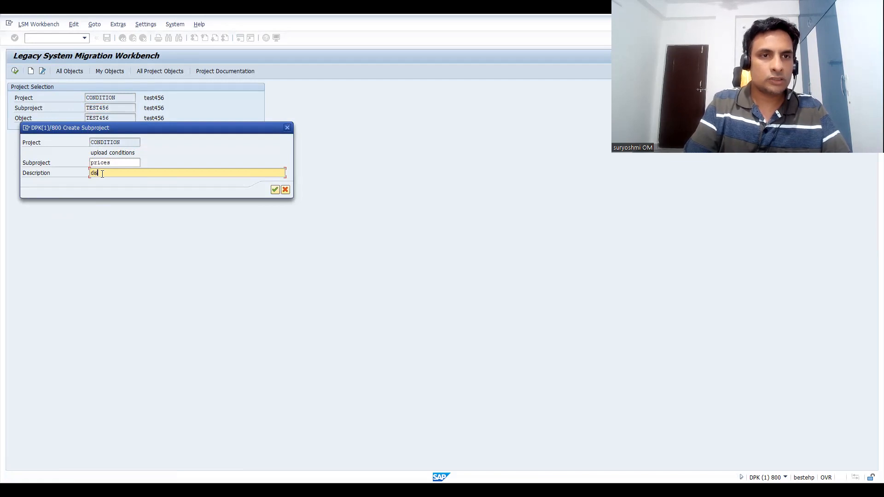
type("countconditions")
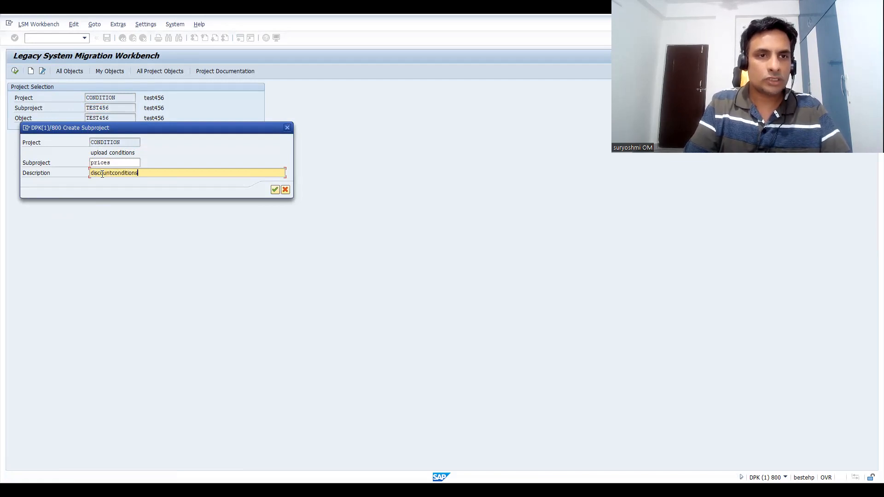
left_click(275, 191)
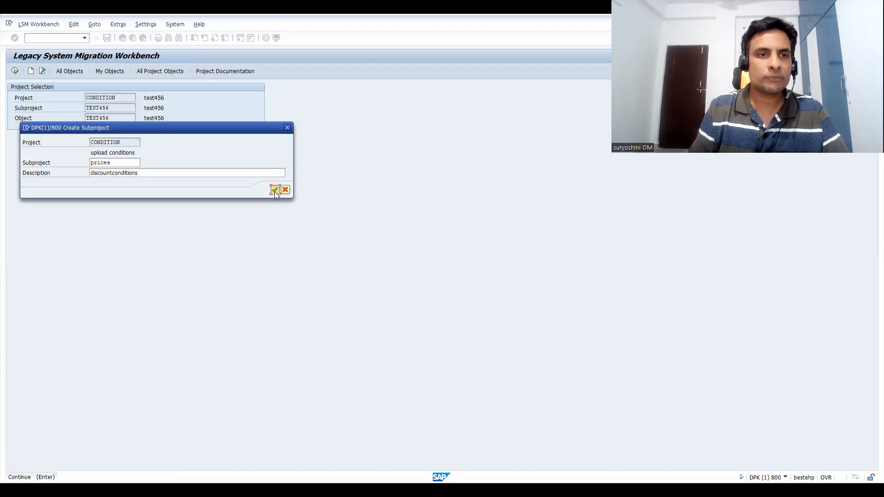
Step: Create the object "discounts" under the PRICES subproject with the name "disocunt price update"
left_click_drag(130, 183, 1, 184)
type("discounts")
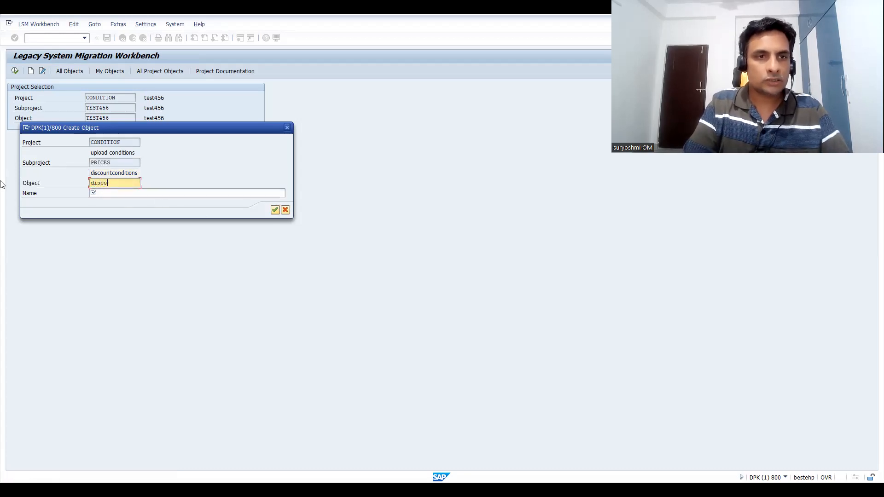
left_click(115, 194)
type("disocunt")
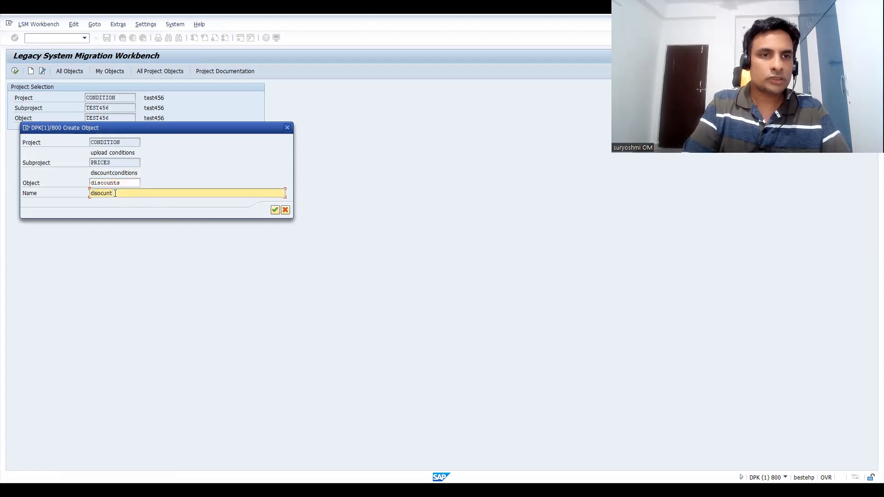
type(" price update")
key("Return")
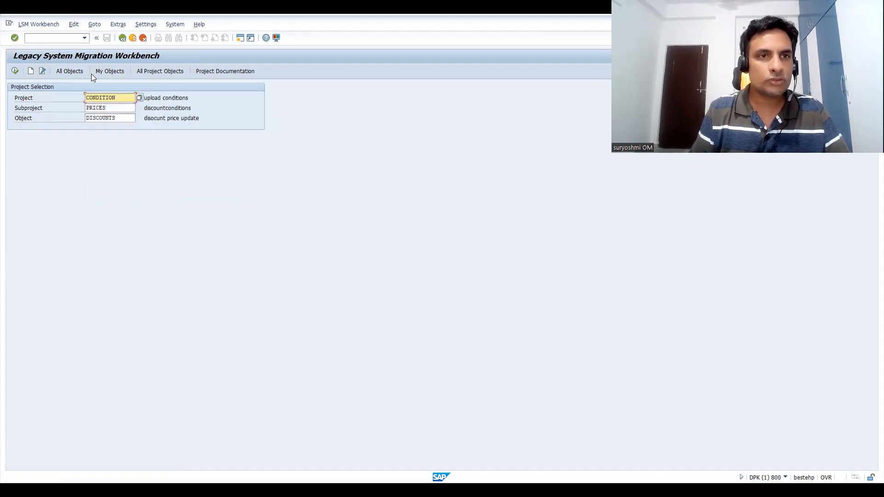
left_click(108, 109)
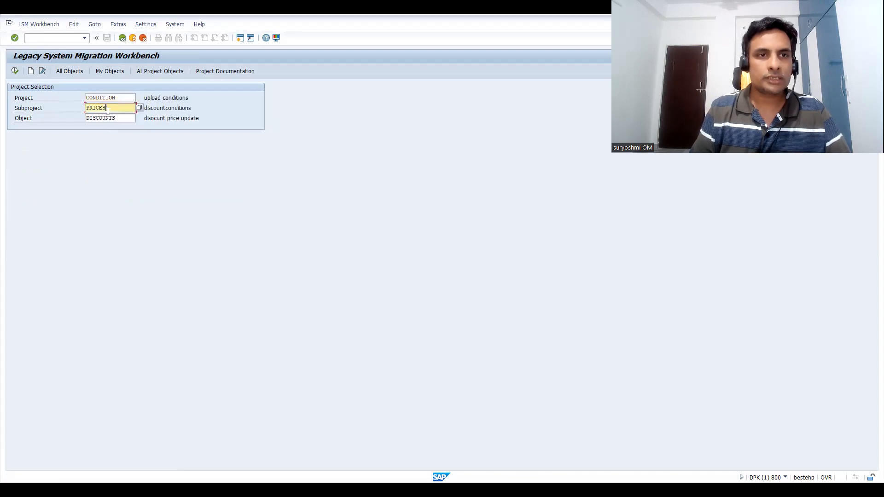
left_click(111, 120)
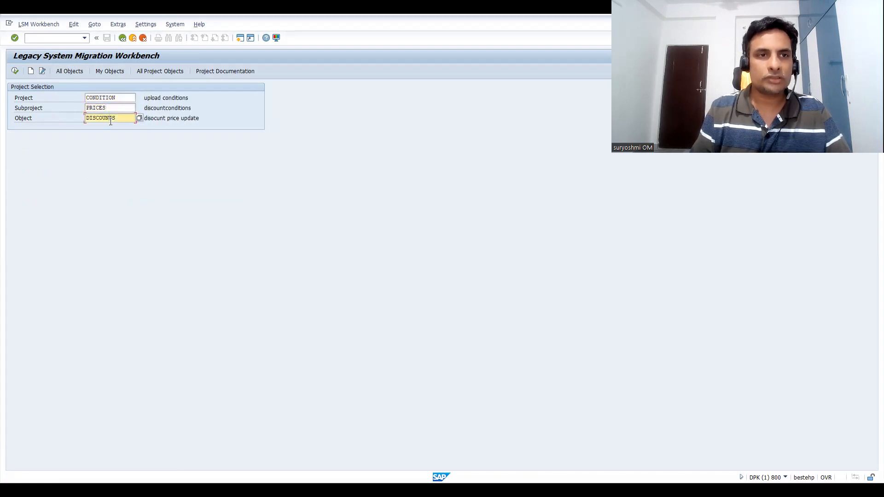
left_click(103, 98)
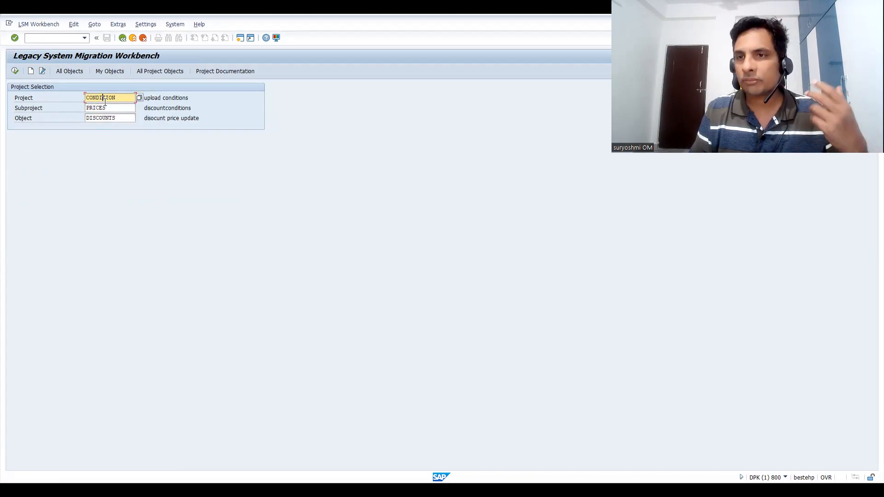
left_click(105, 105)
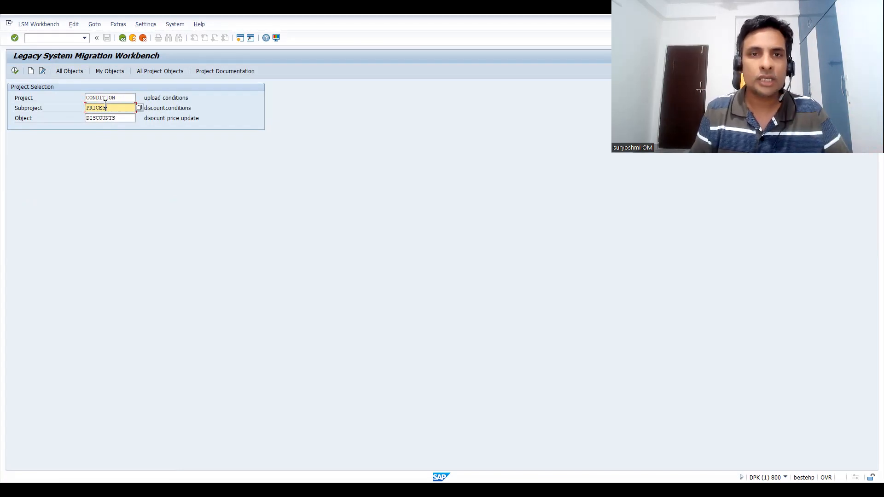
left_click(112, 116)
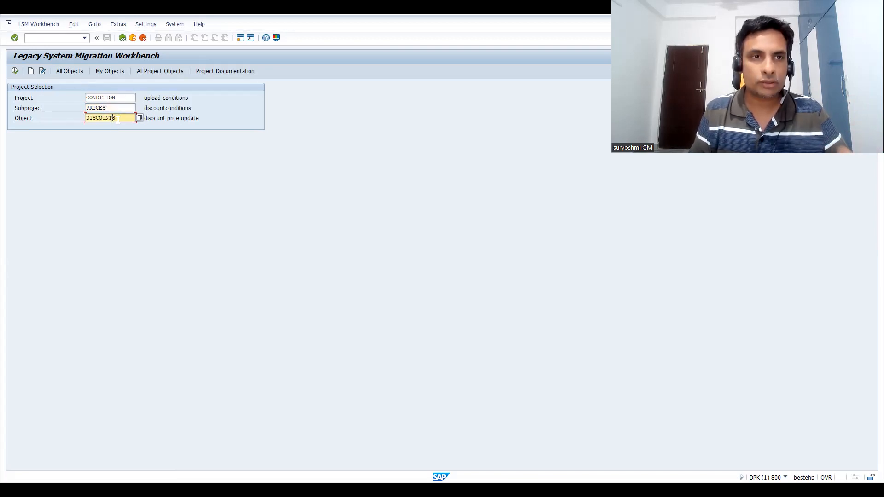
Step: Open Maintain Object Attributes for the DISCOUNTS object in change mode and choose Batch Input Recording as the import method
left_click(14, 72)
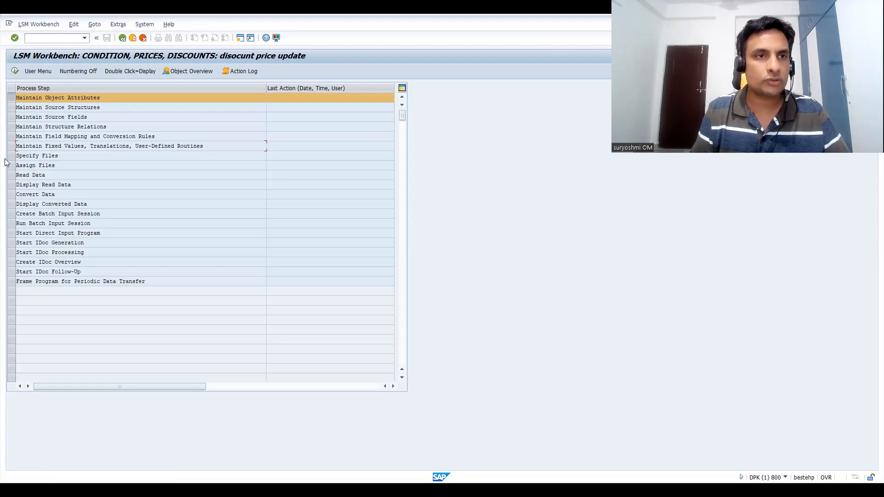
left_click(12, 97)
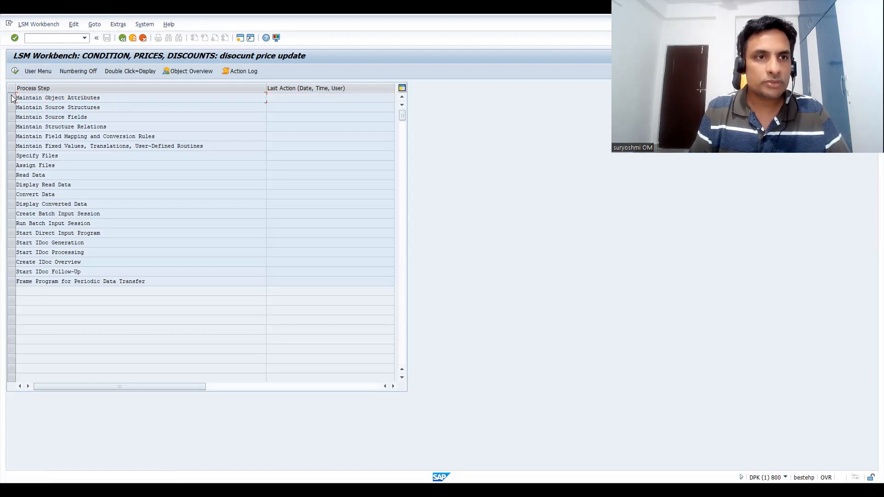
left_click(12, 97)
left_click(16, 70)
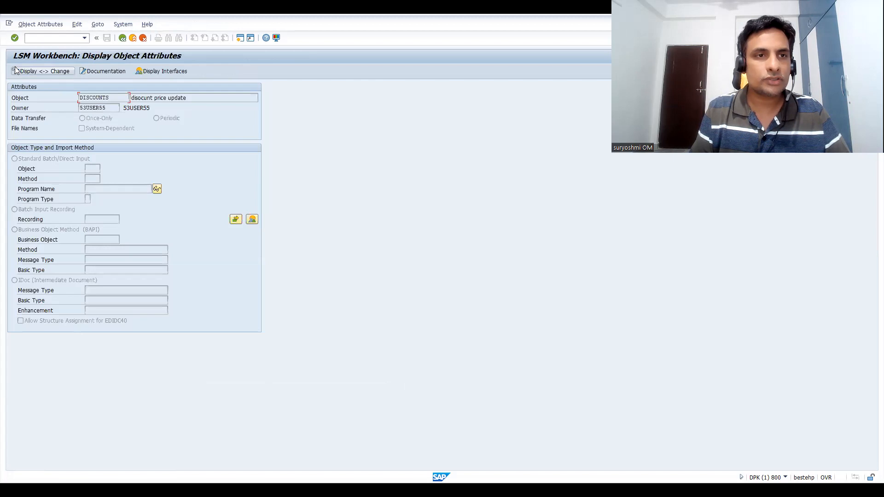
left_click(46, 72)
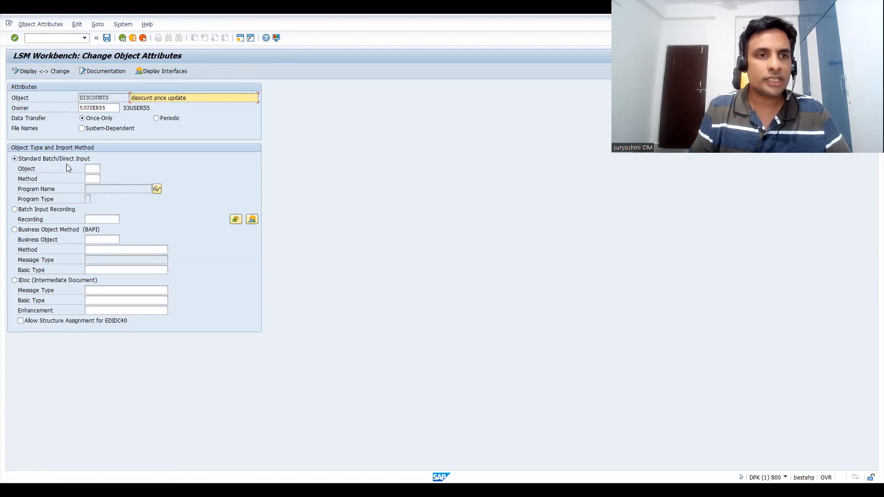
left_click(15, 209)
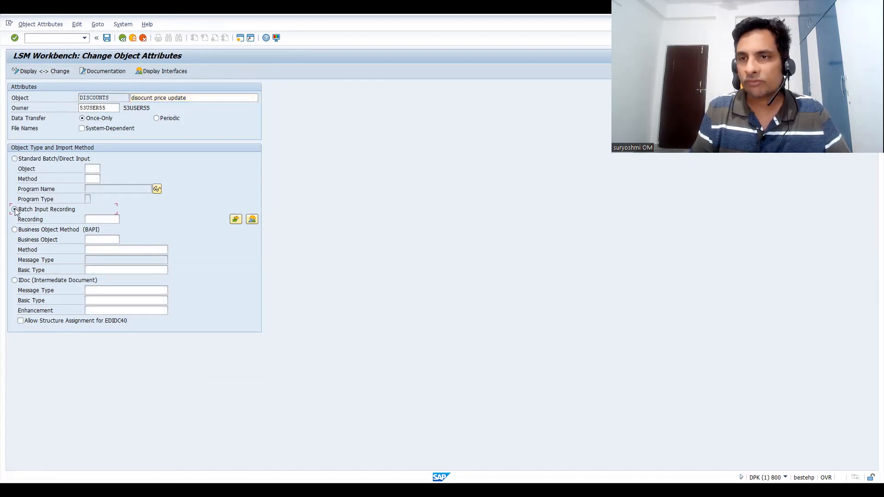
Step: Create a recording named "discounts" with the description "custmatdiscountupload" in the project's recordings overview
left_click(252, 222)
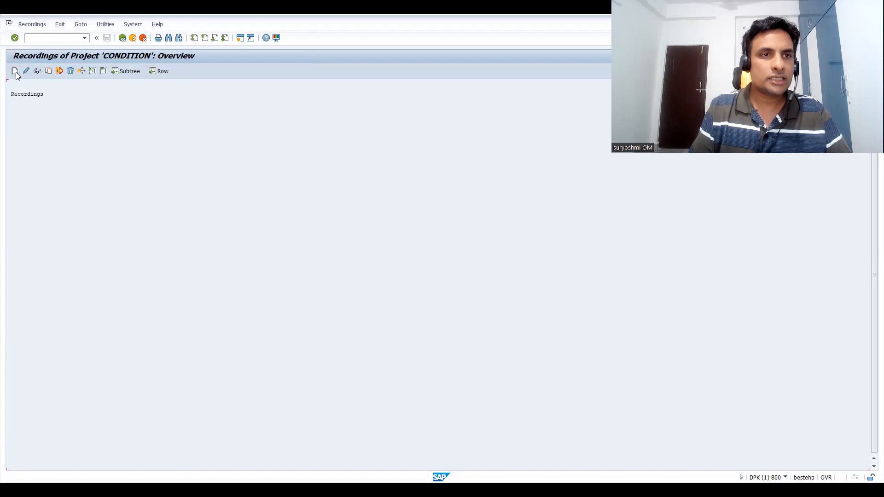
left_click(15, 72)
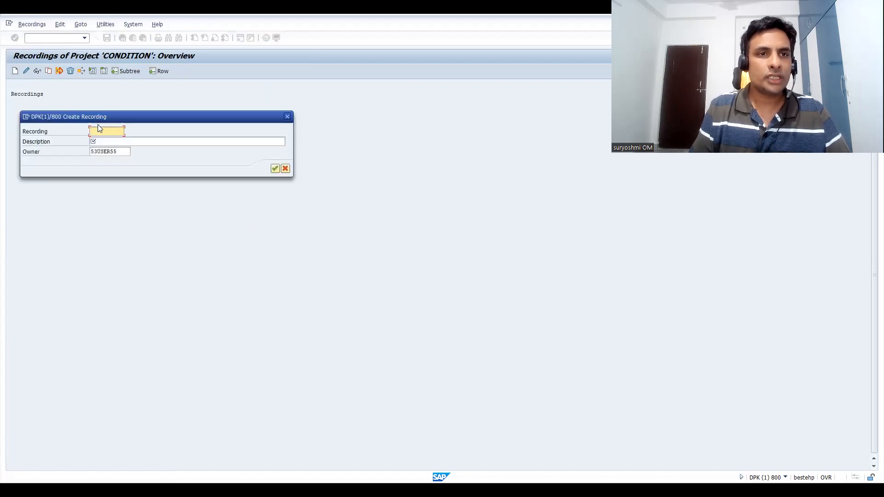
type("discounts")
key("Tab")
type("custmat")
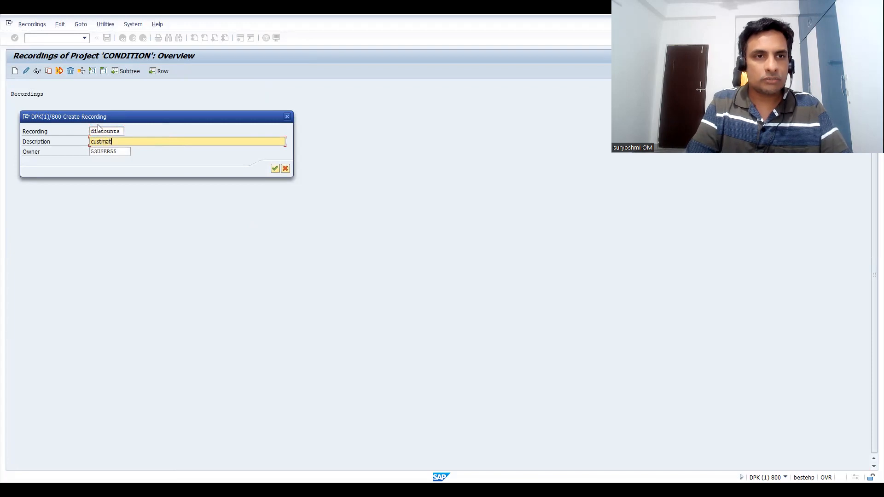
type("discount")
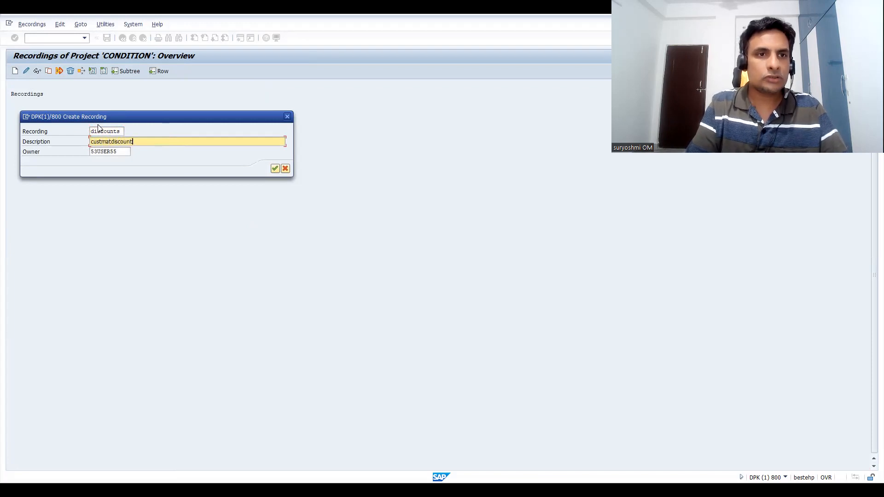
type("upload")
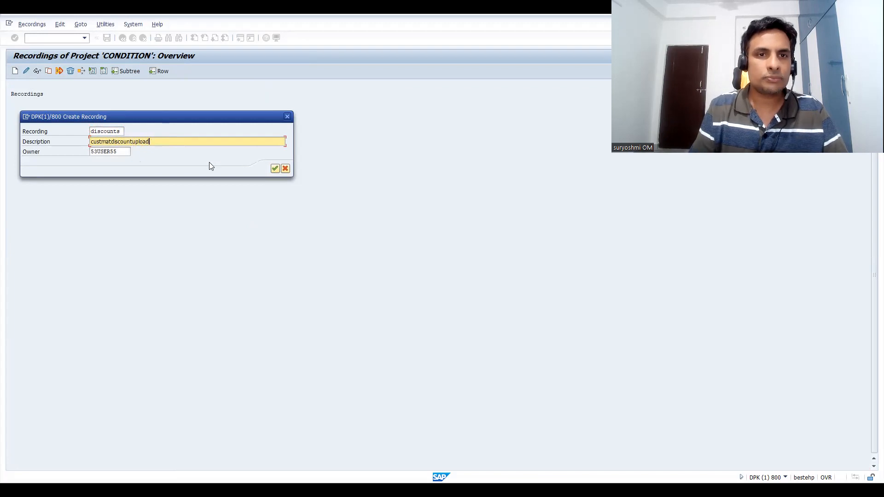
left_click(275, 169)
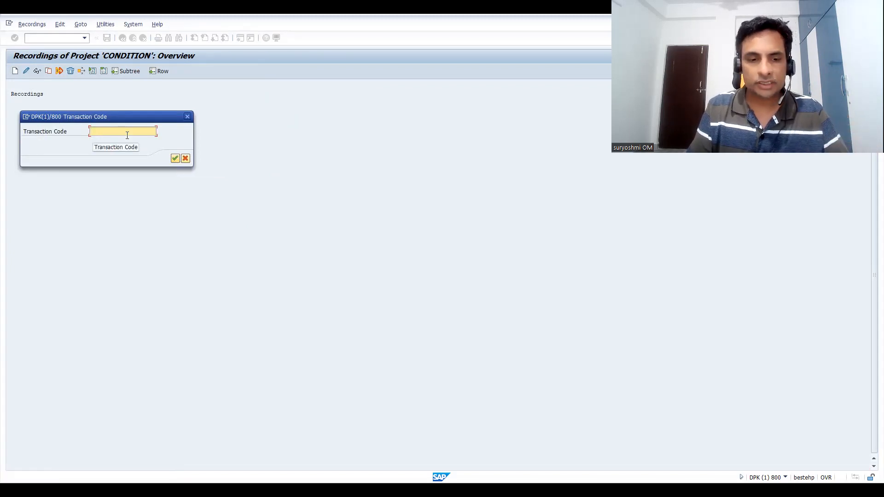
Step: Start recording transaction VK11 and enter condition type k005
type("vk11")
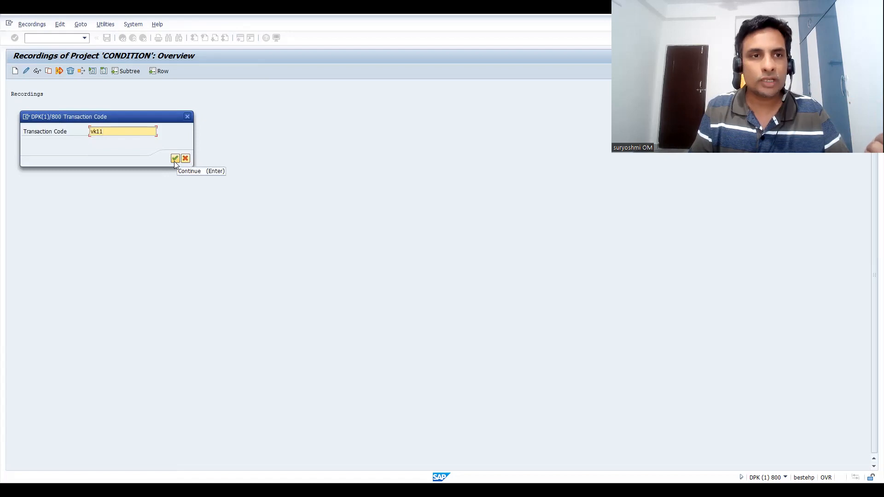
left_click(175, 159)
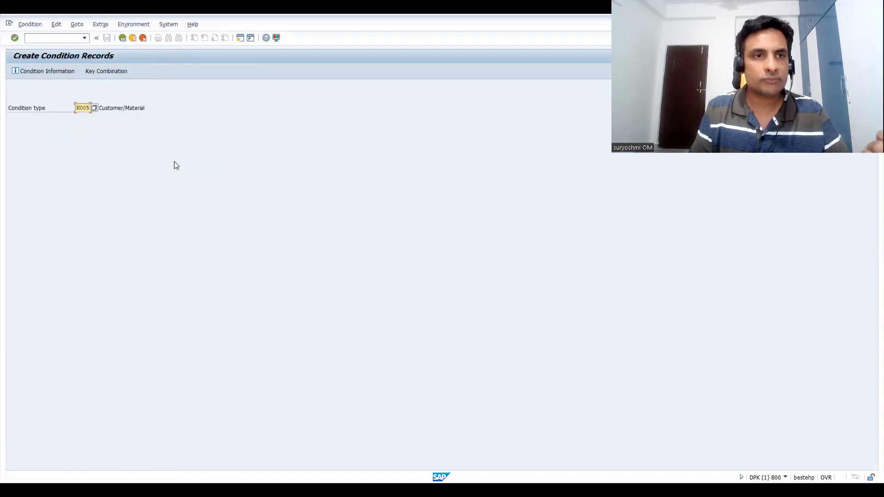
left_click(79, 108)
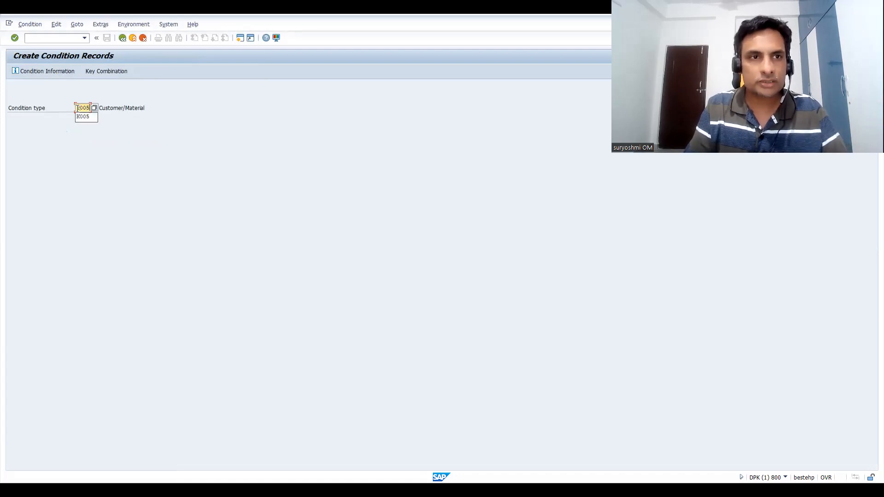
key("Return")
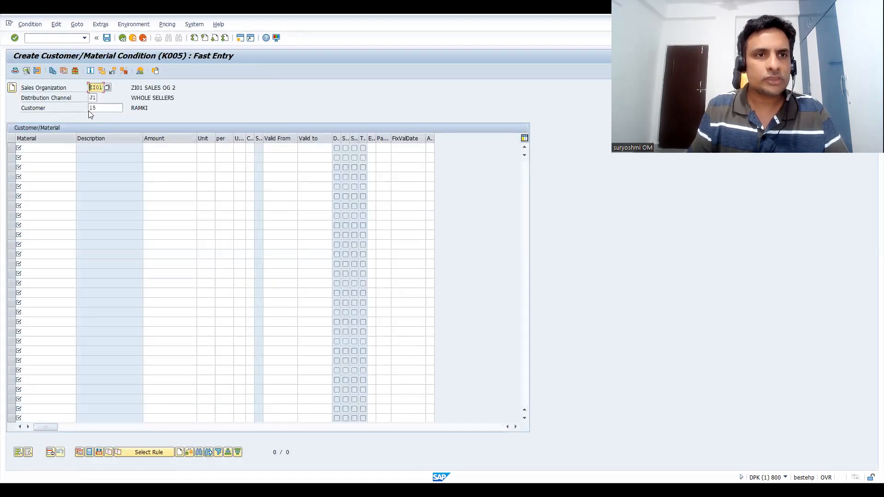
Step: Enter material 50065582 with an amount of 10 in the first row of the Customer/Material condition
left_click(105, 112)
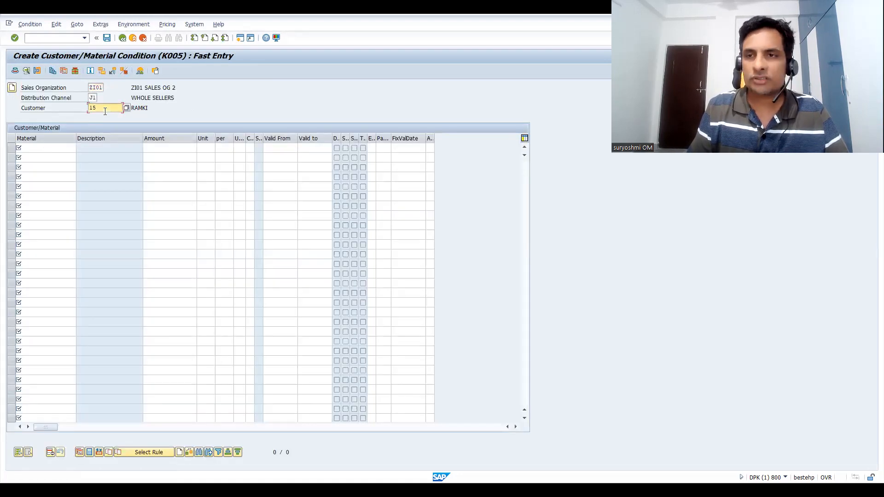
left_click(48, 149)
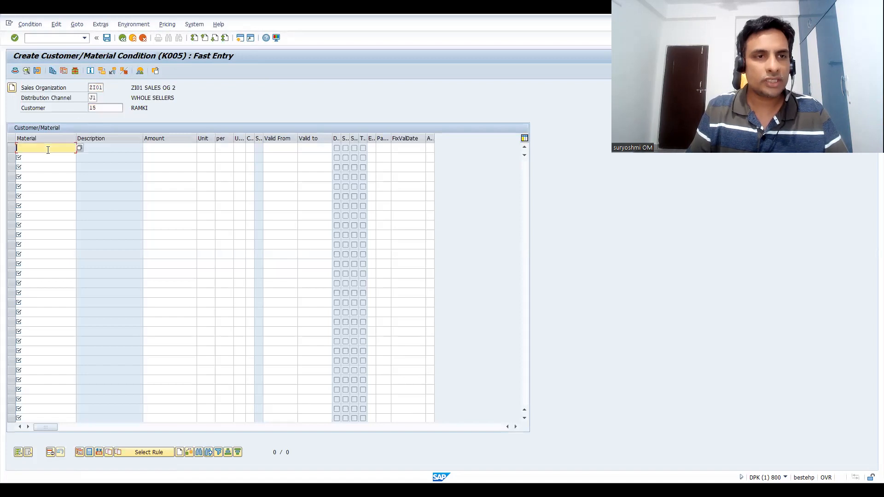
left_click(48, 148)
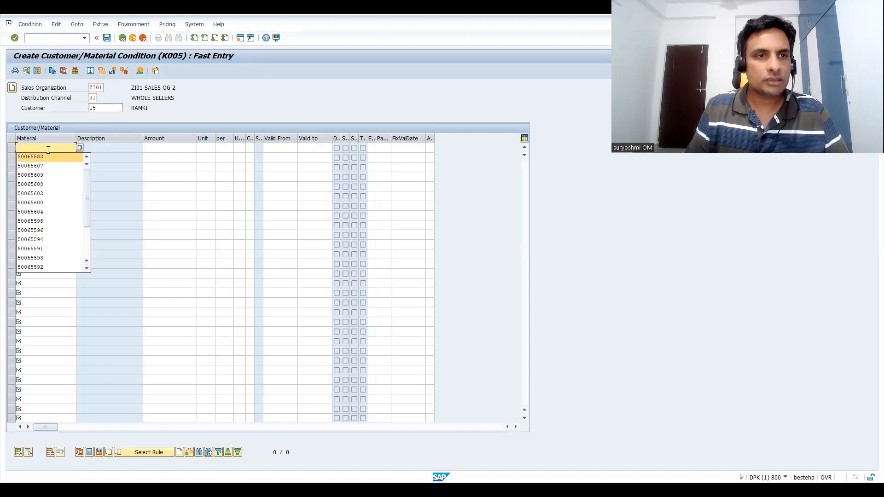
key("Return")
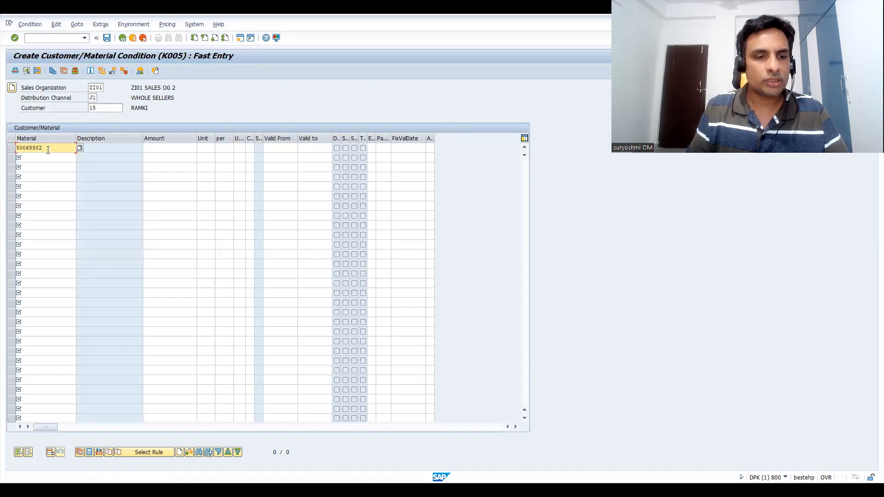
key("Tab")
type("10")
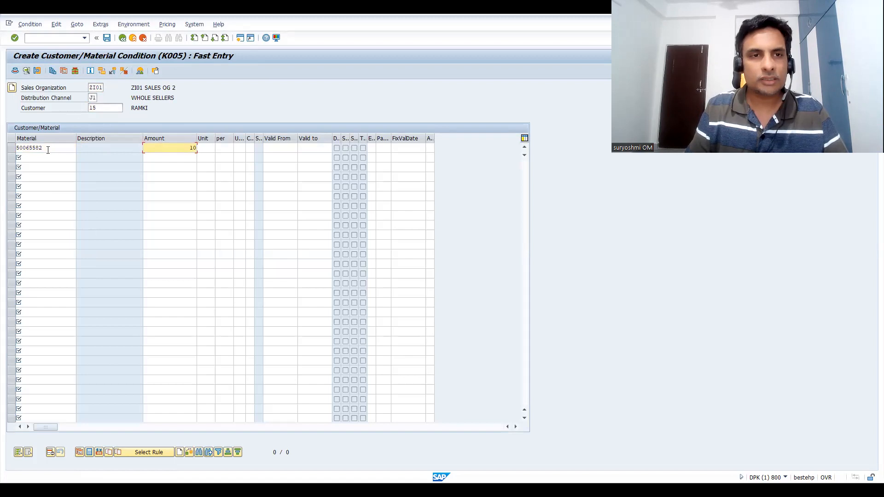
key("Return")
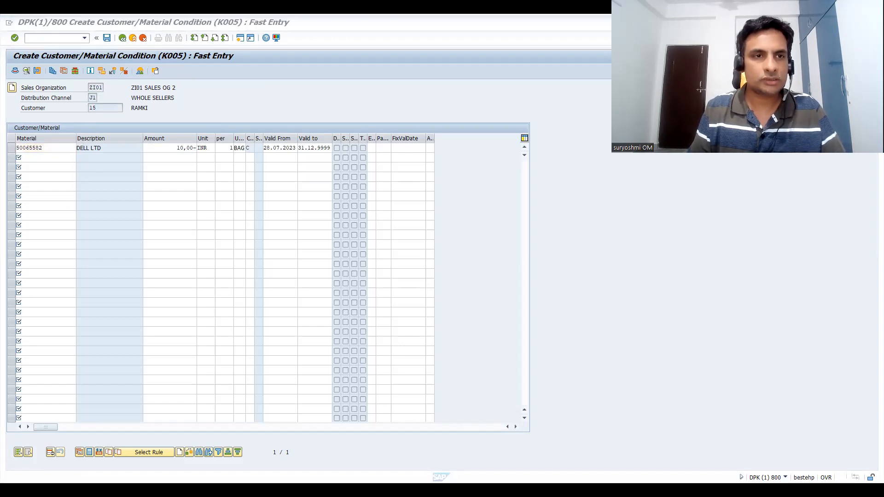
Step: Enter material 50065588 in the first row with the proposed unit conversion factors, and save the condition records
left_click(96, 159)
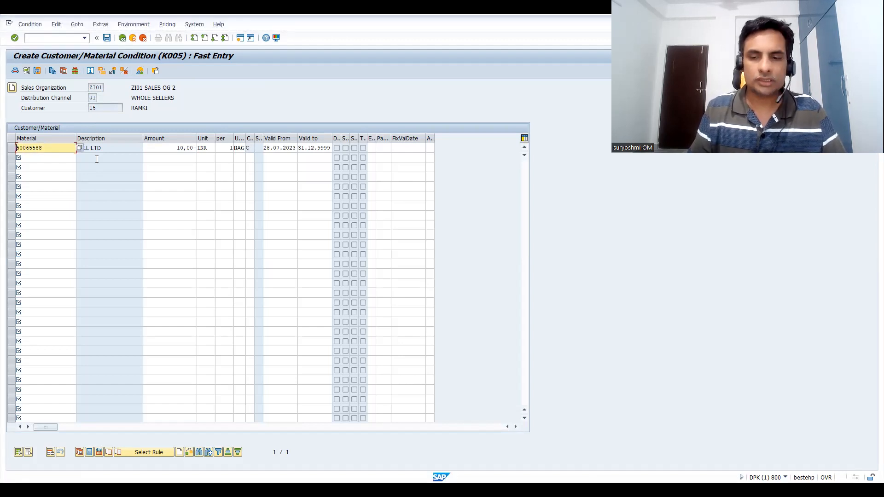
key("Return")
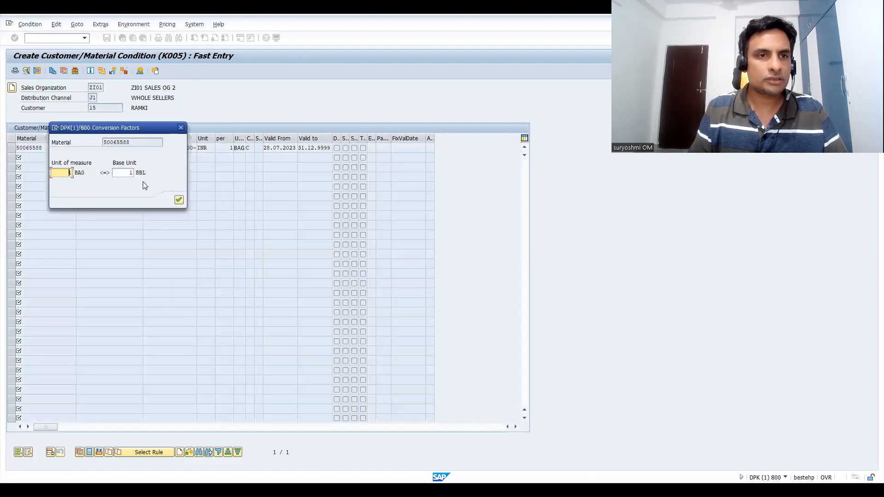
left_click(176, 201)
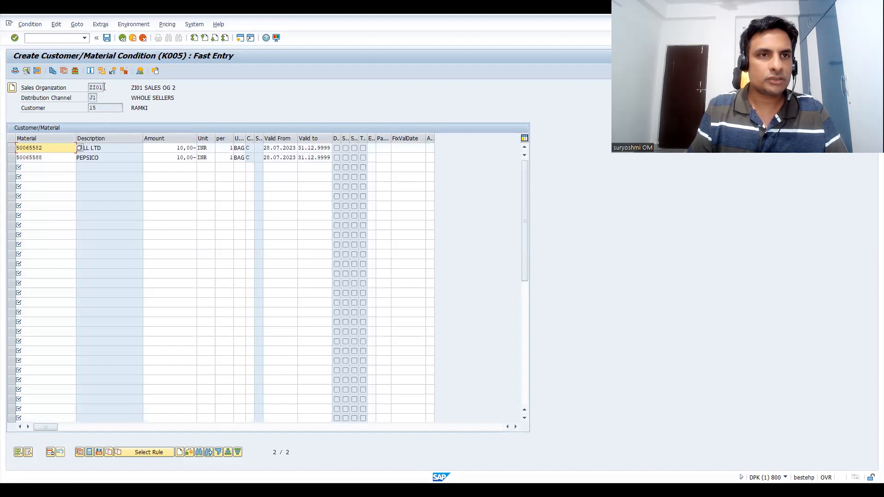
left_click(107, 39)
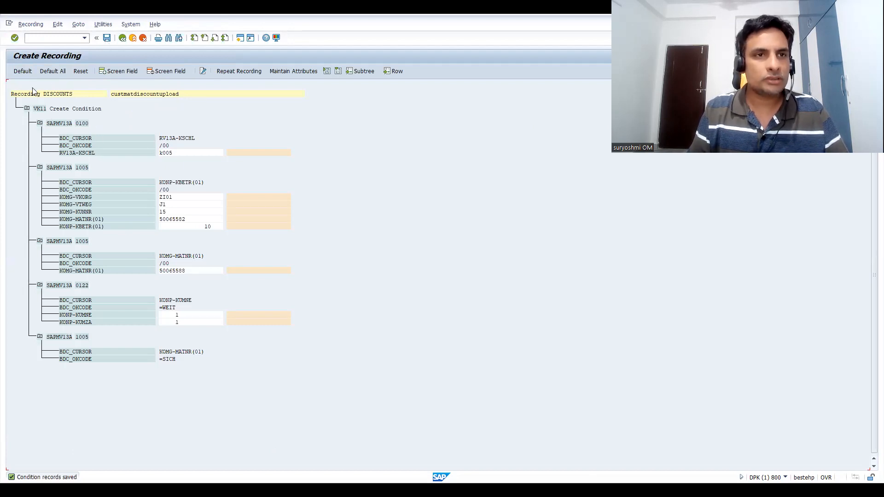
Step: Assign default names to all fields of the recording, save it, and return to the recordings overview
left_click(59, 77)
left_click(106, 40)
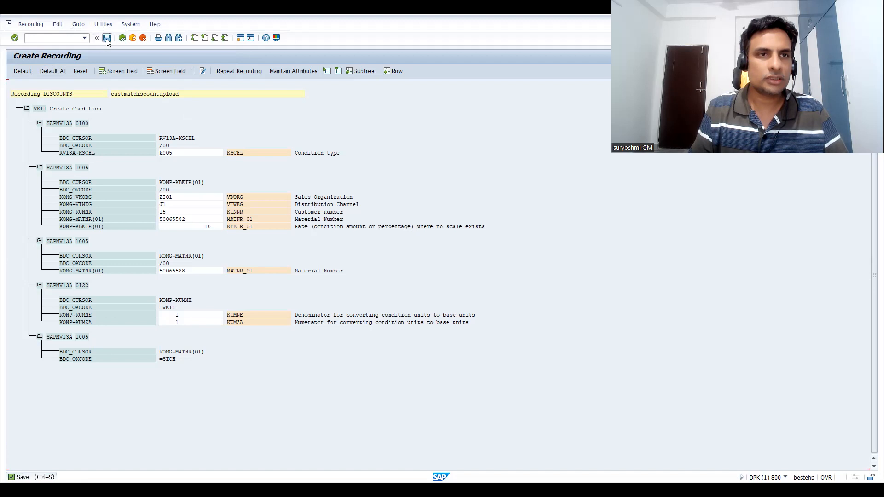
left_click(123, 38)
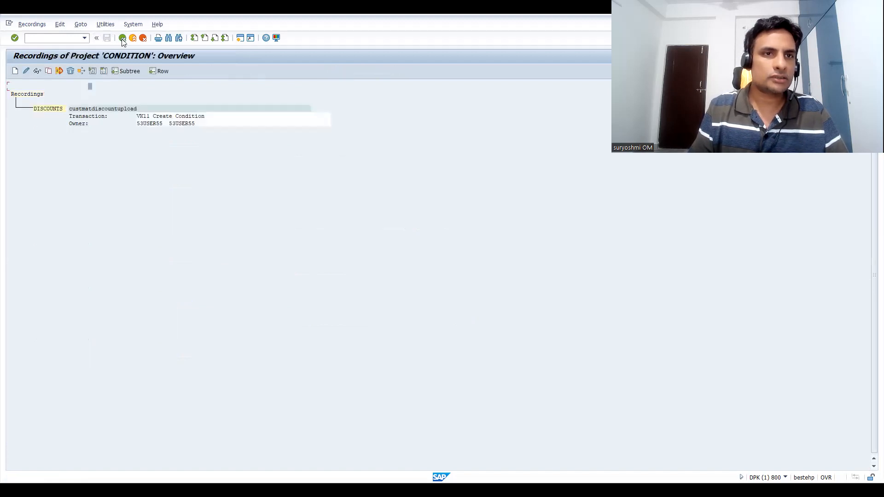
Step: Assign the DISCOUNTS recording to the object's Batch Input Recording method, save the attributes, and return to the process steps
left_click(123, 38)
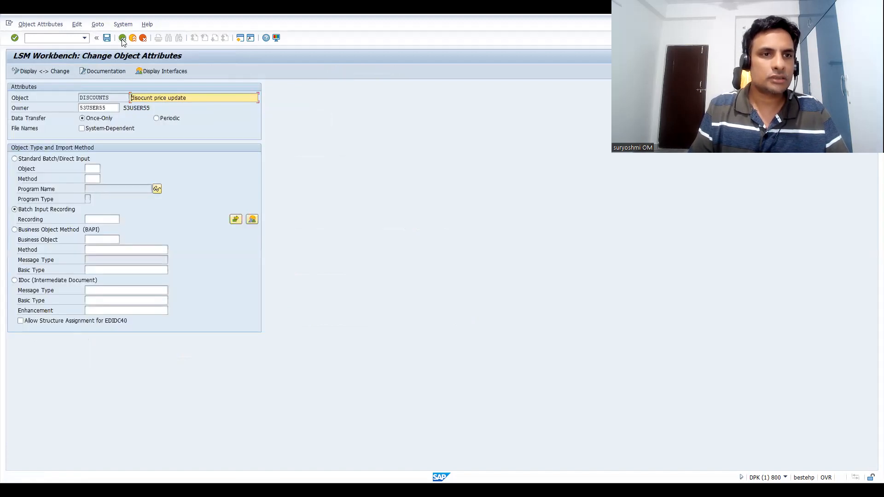
left_click(115, 218)
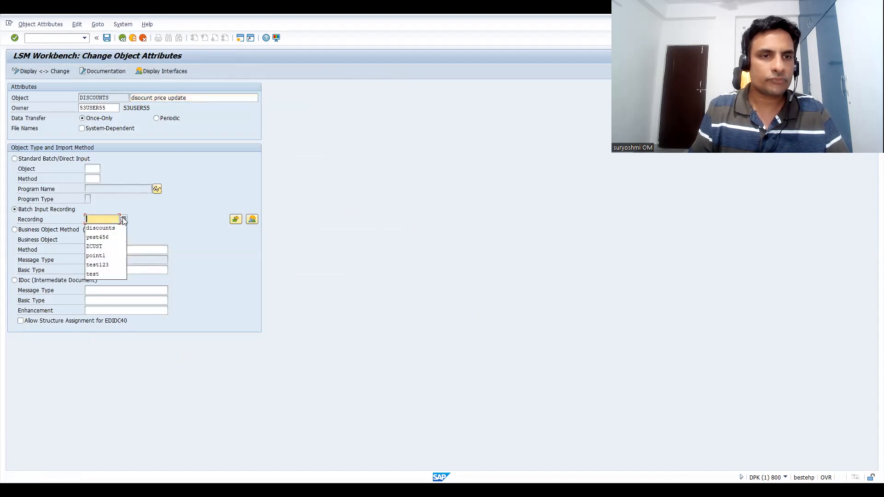
left_click(100, 228)
key("Return")
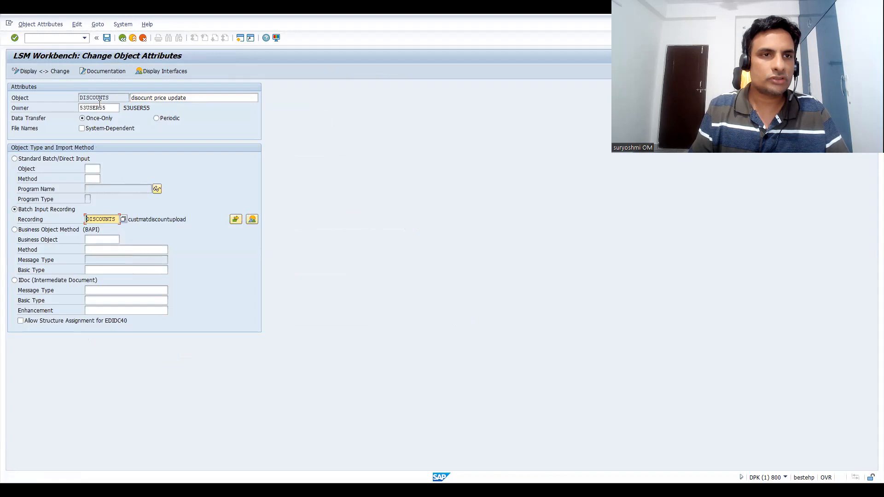
left_click(106, 37)
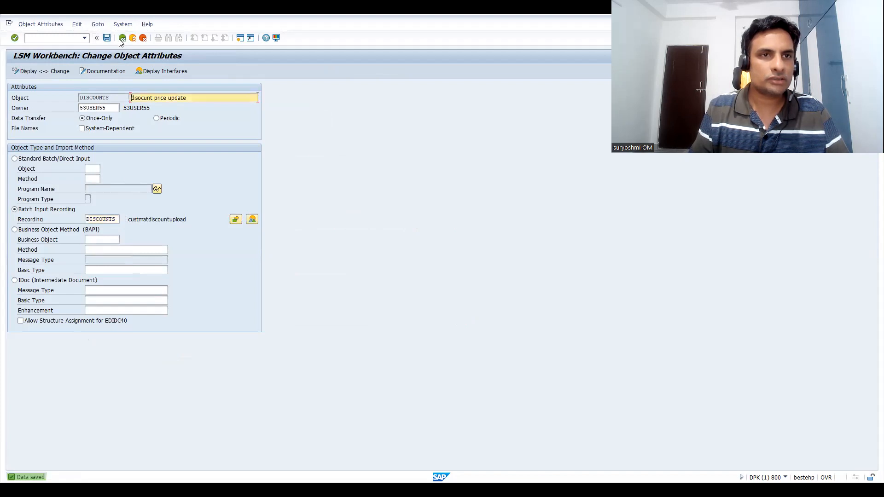
left_click(123, 39)
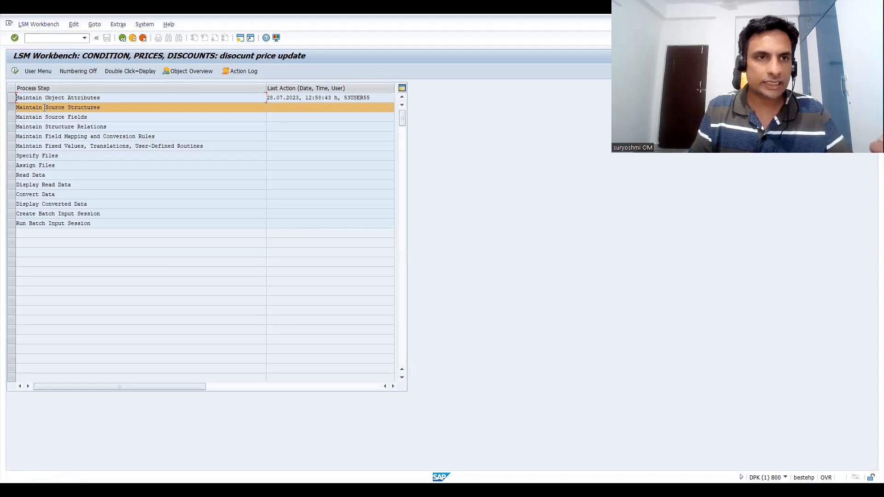
Step: Create source structure discouts with the description custmatdiscounts, save it, and return to the process steps
left_click(15, 71)
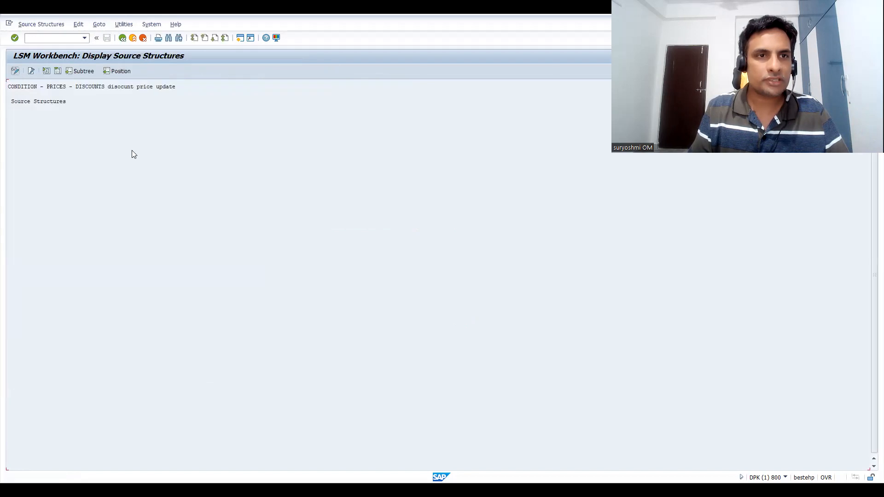
left_click(17, 72)
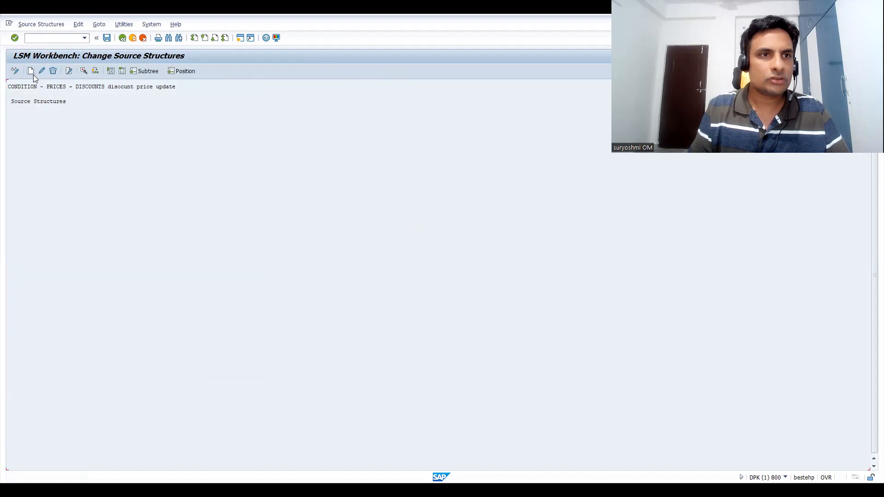
left_click(31, 71)
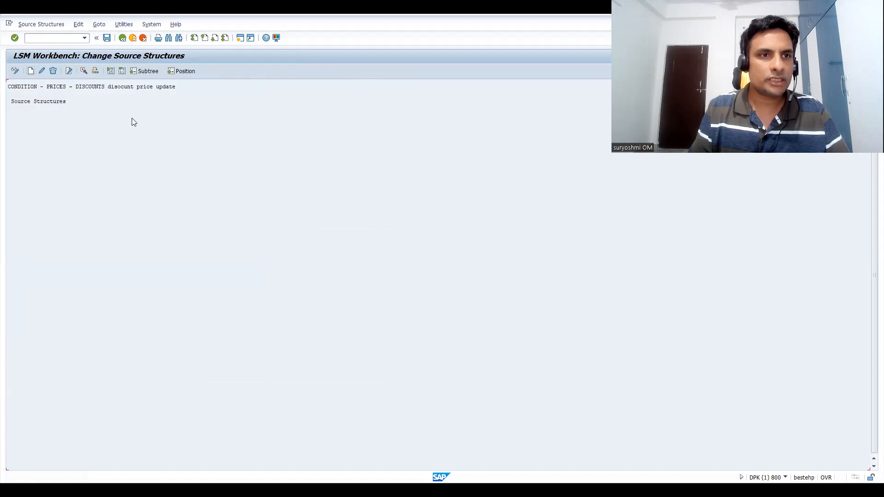
type("discounts")
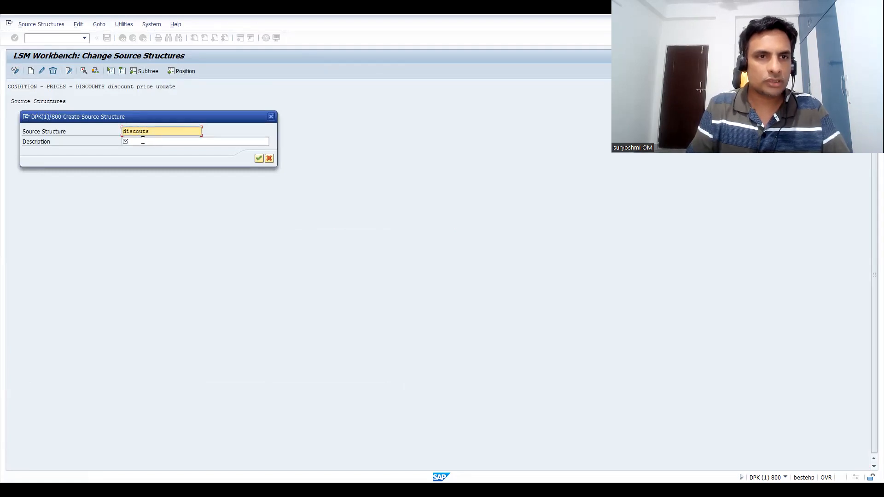
left_click(142, 142)
type("custma")
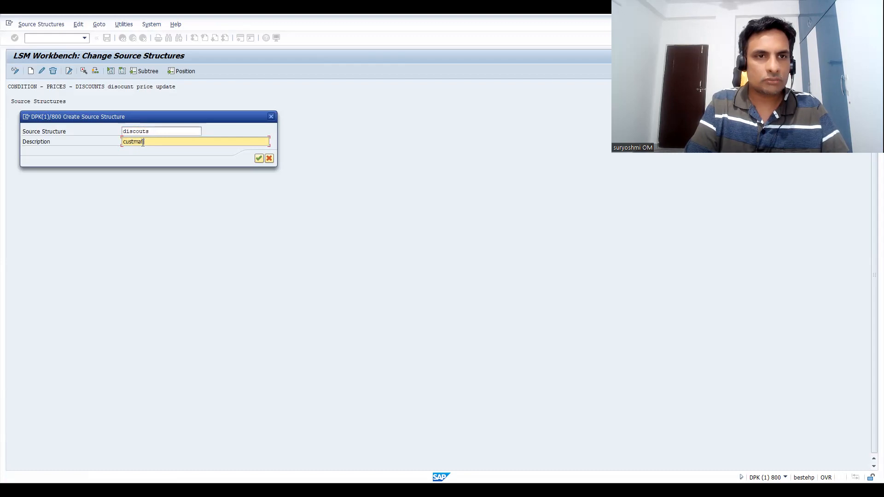
type("r do")
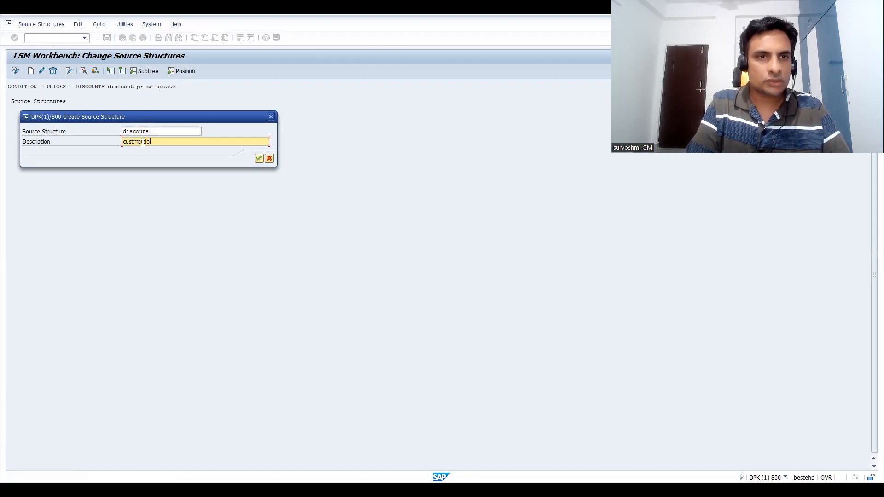
type("scounts")
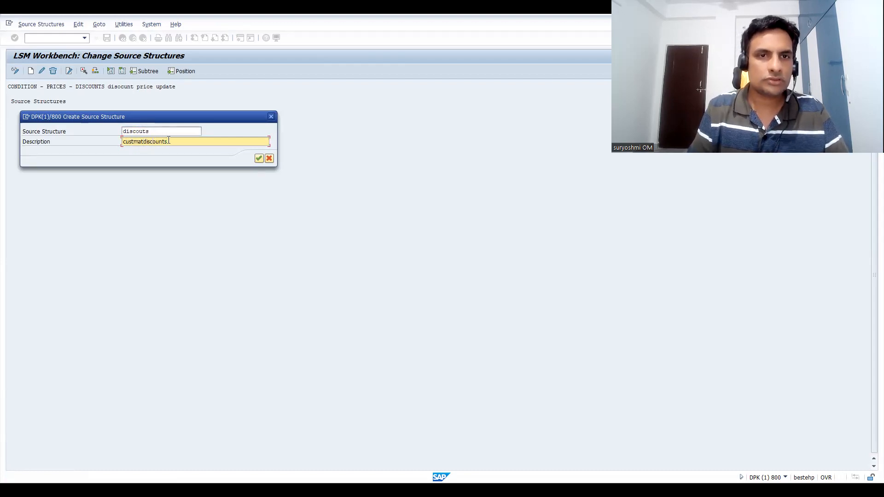
left_click(259, 159)
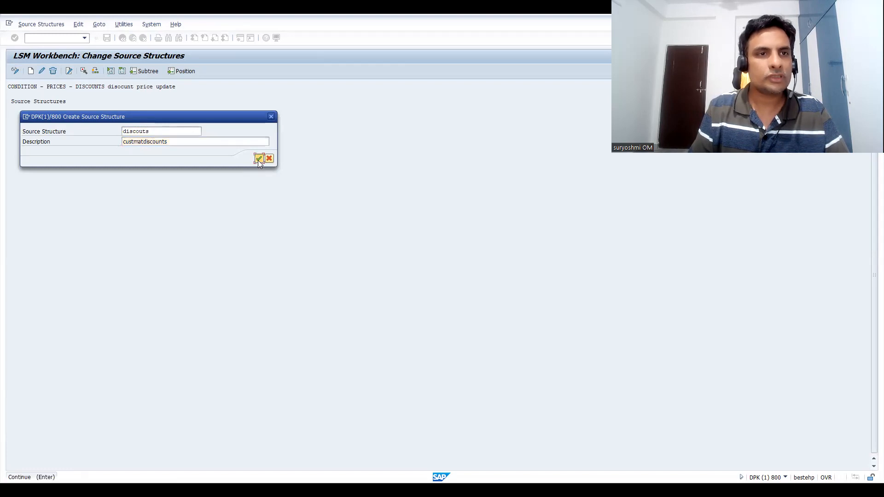
left_click(56, 117)
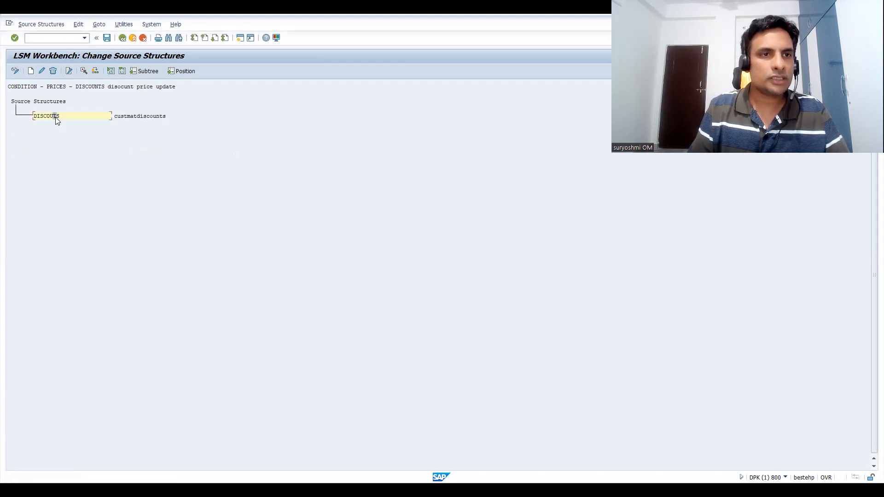
left_click(109, 40)
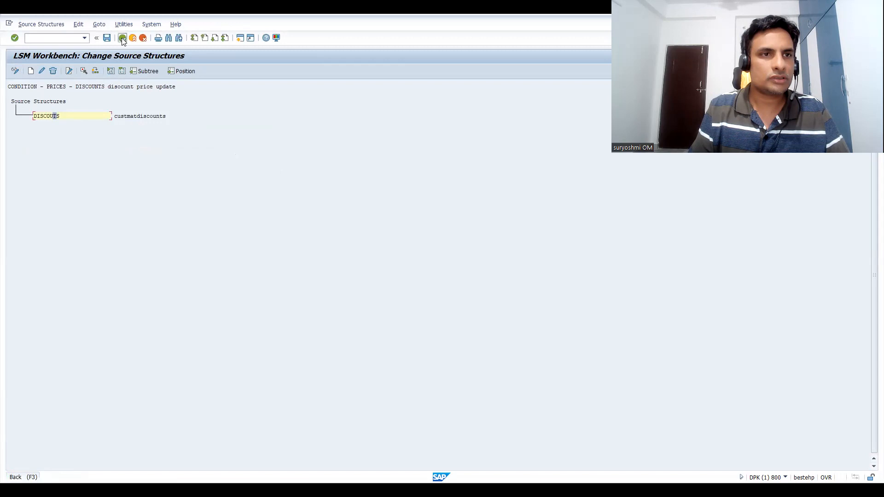
left_click(122, 38)
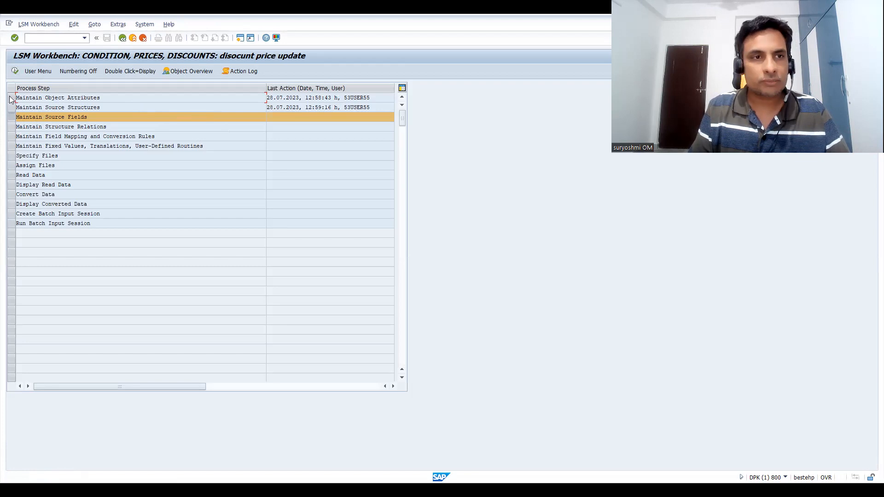
left_click(15, 72)
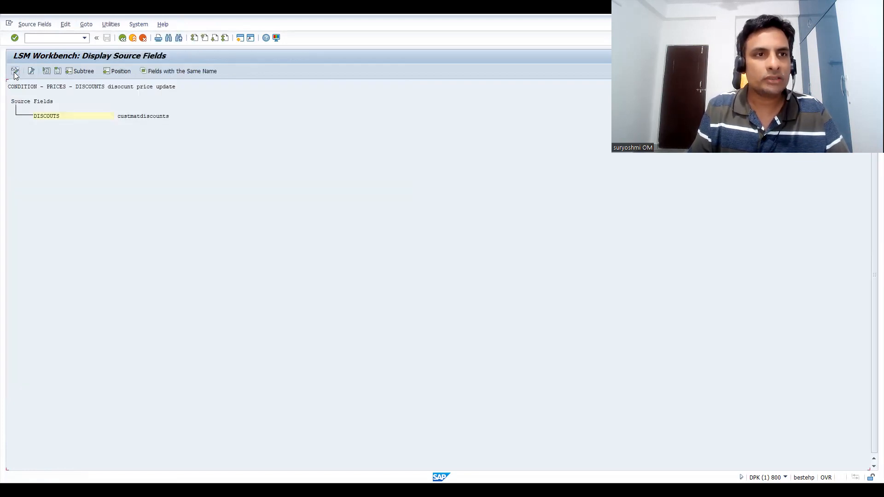
left_click(15, 72)
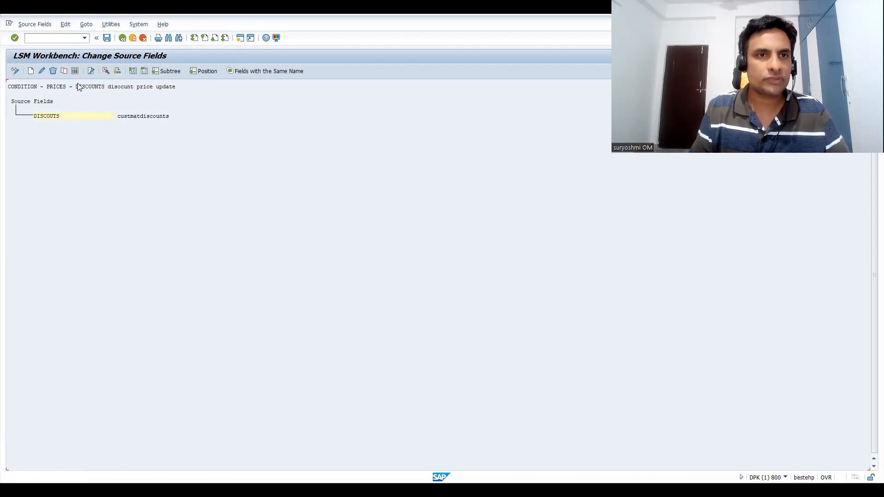
left_click(122, 39)
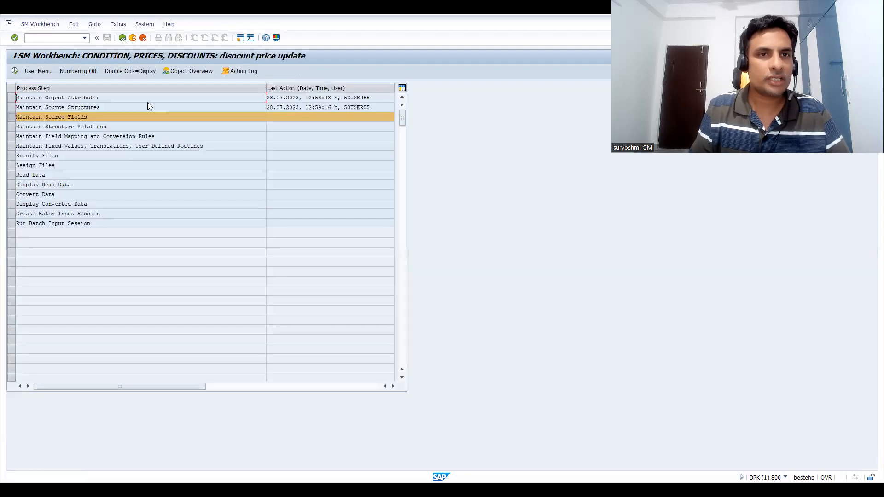
Step: Display the object overview as a table and copy its Target Field Name, Field Description, Type and Target Length columns
left_click(180, 71)
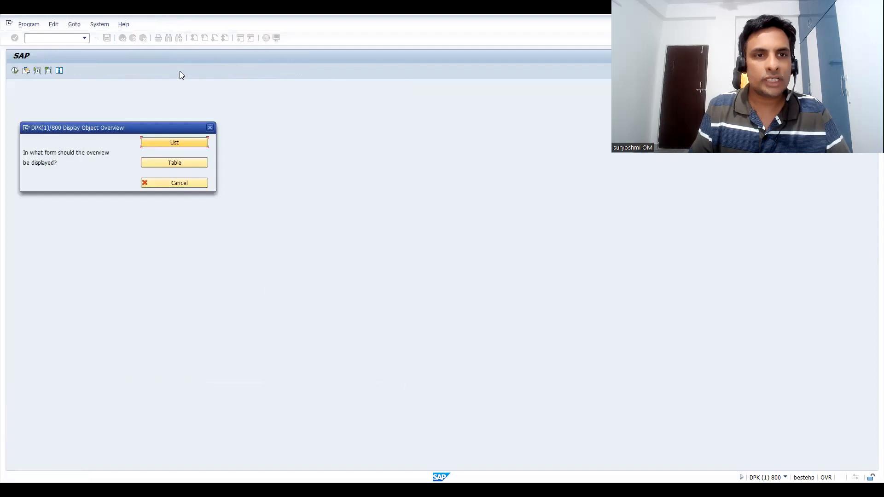
left_click(179, 163)
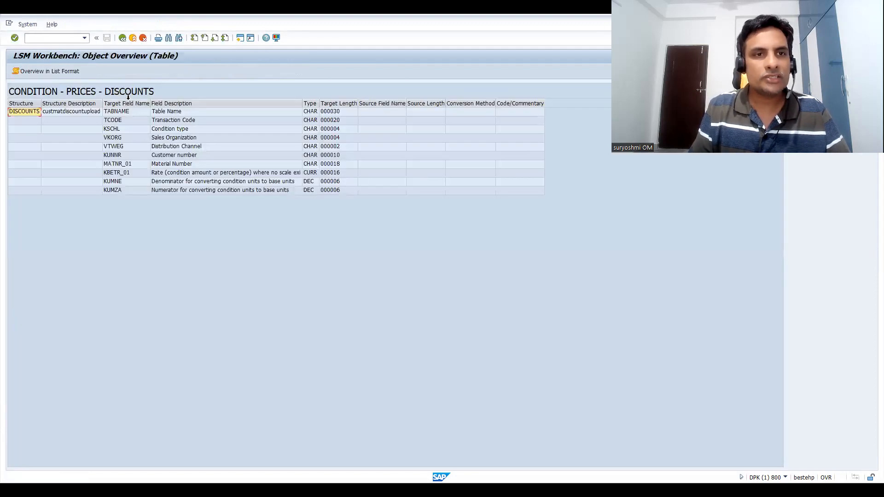
left_click(116, 104)
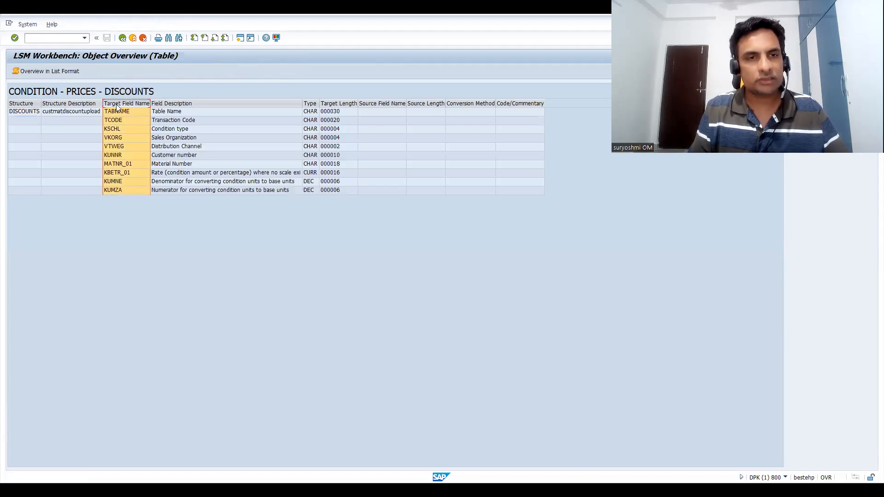
left_click(166, 104, "ctrl")
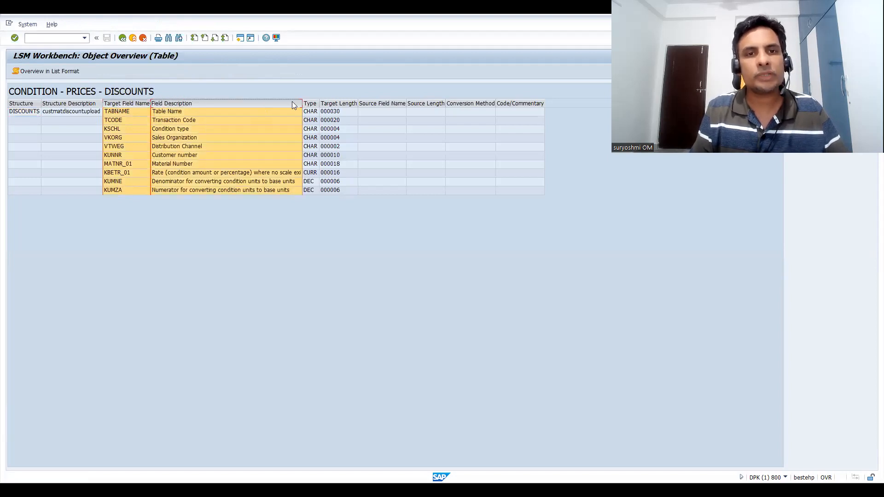
left_click(306, 104, "ctrl")
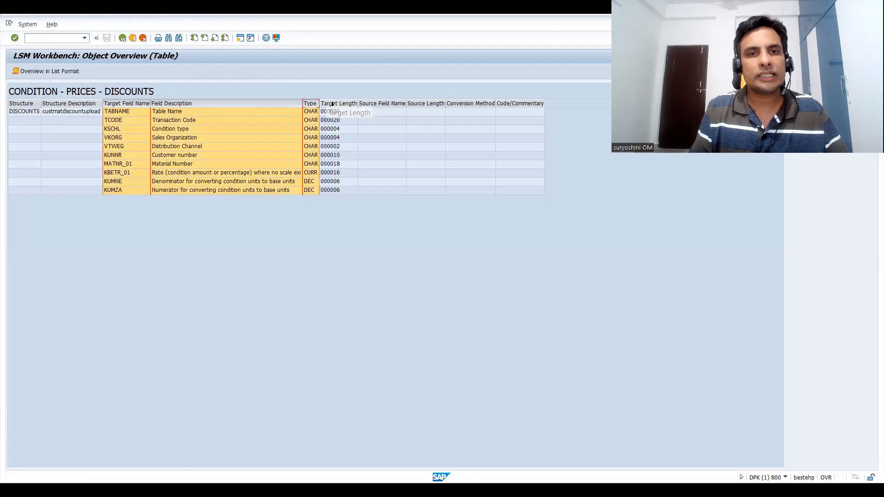
left_click(335, 105, "ctrl")
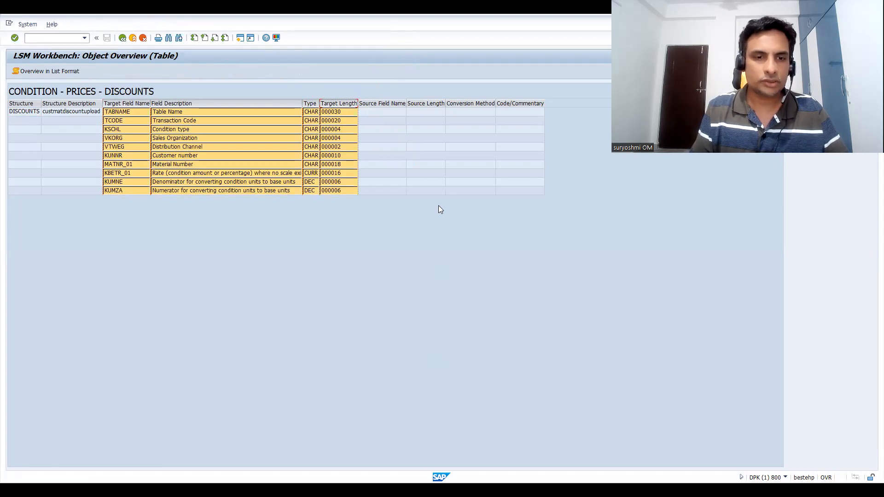
Step: Switch to the LSMWSAMPLE workbook in Excel and paste the copied field table into the PART2 sheet starting at cell E1
key("alt+Tab")
left_click(180, 464)
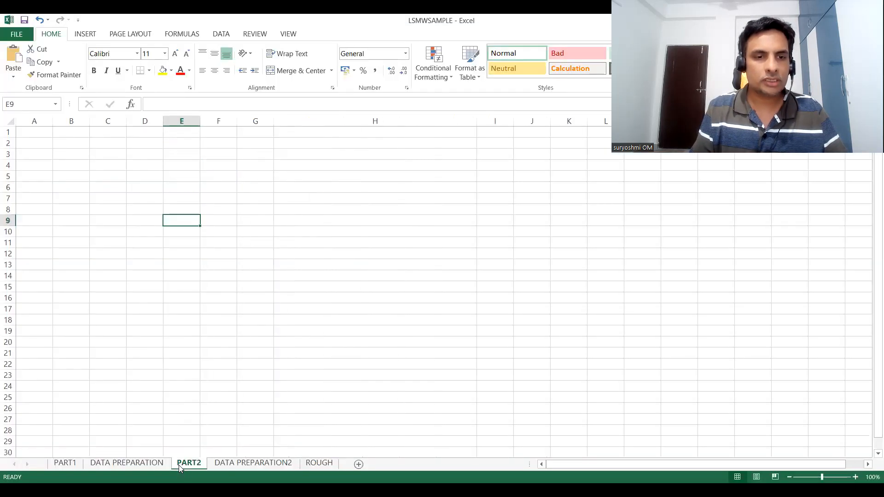
left_click(189, 157)
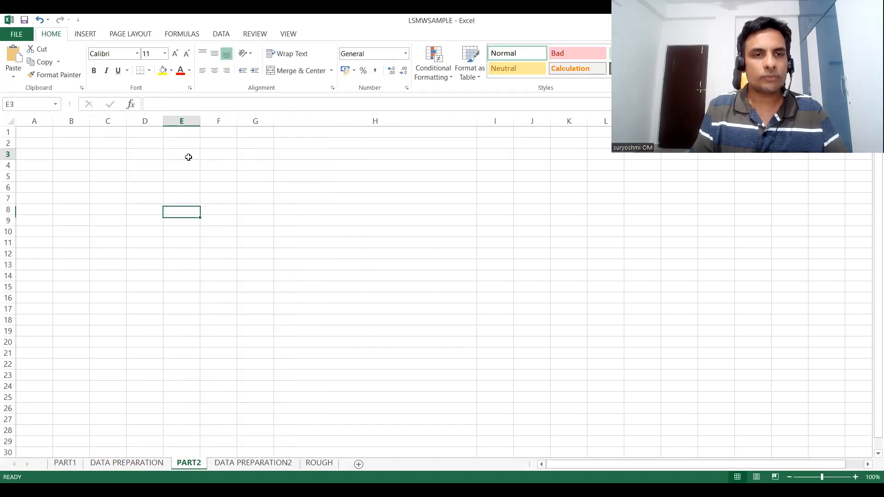
left_click(177, 132)
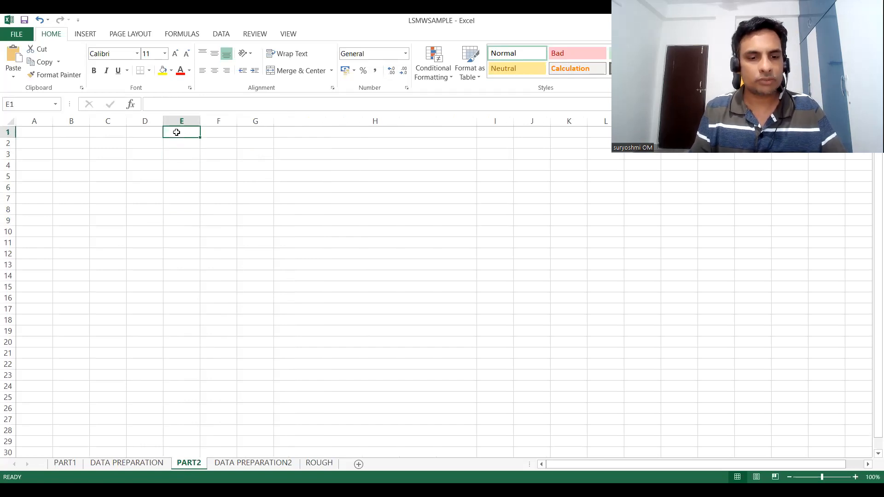
key("ctrl+v")
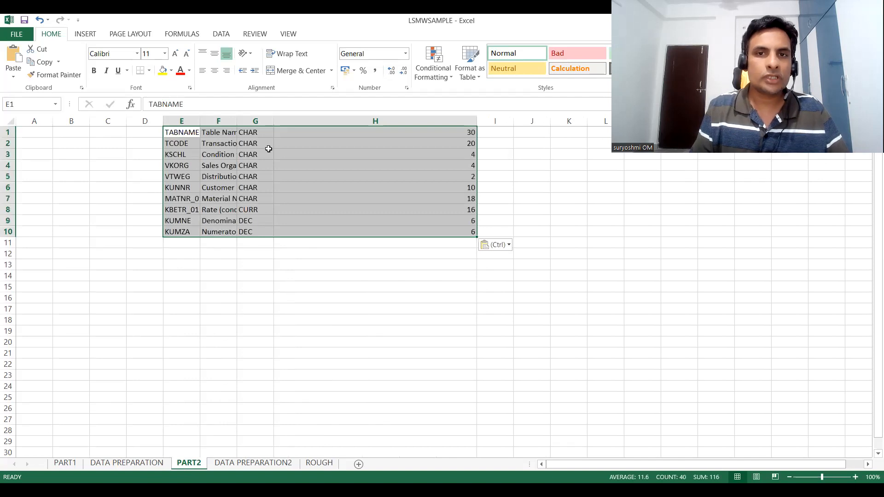
Step: Copy the target field names in E1:E10, from TABNAME to KUMZA
left_click(185, 121)
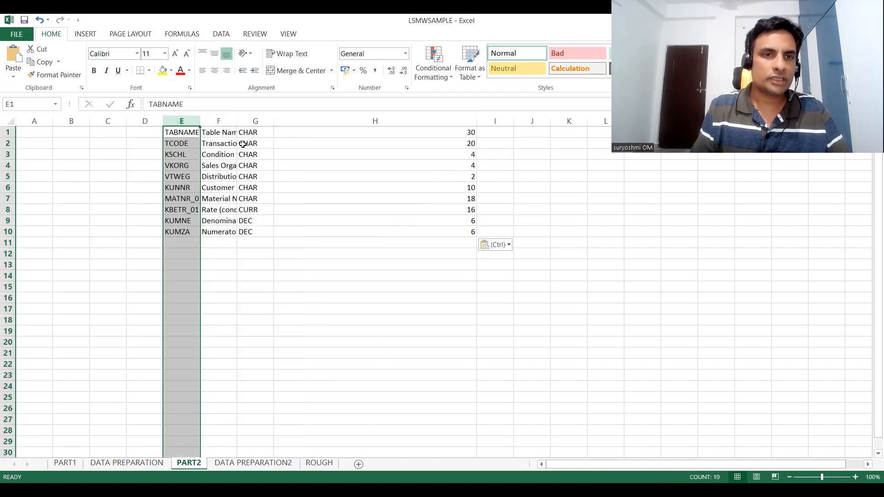
left_click(179, 165)
left_click(177, 130)
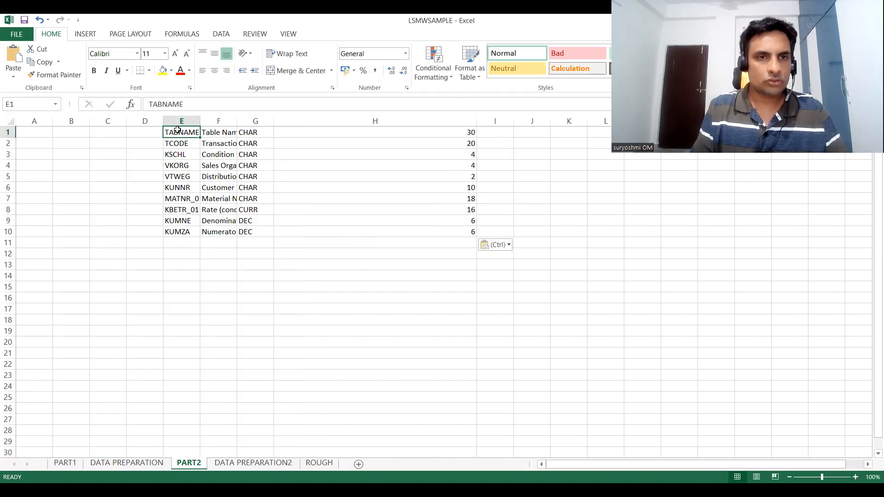
key("Down")
key("Up")
key("Down")
key("Down")
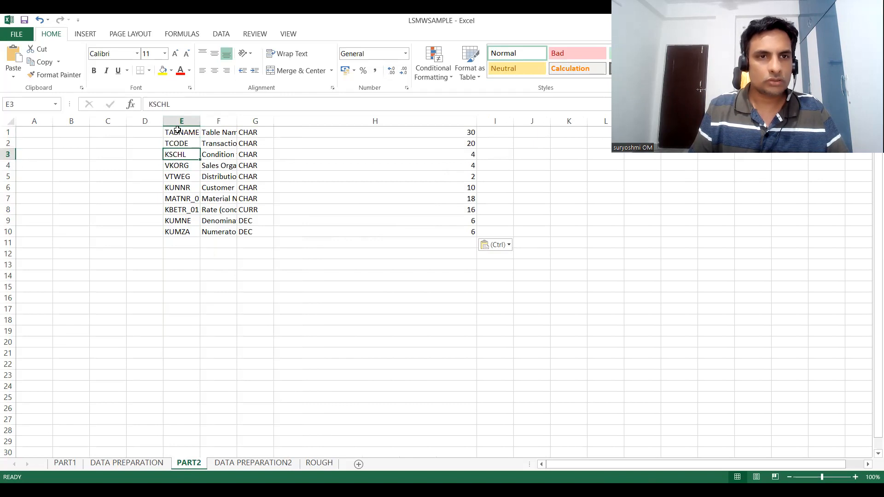
key("Up")
key("Up")
key("shift+Down")
key("shift+Down")
key("shift+Down")
key("shift+Down")
key("shift+Down")
key("shift+Down")
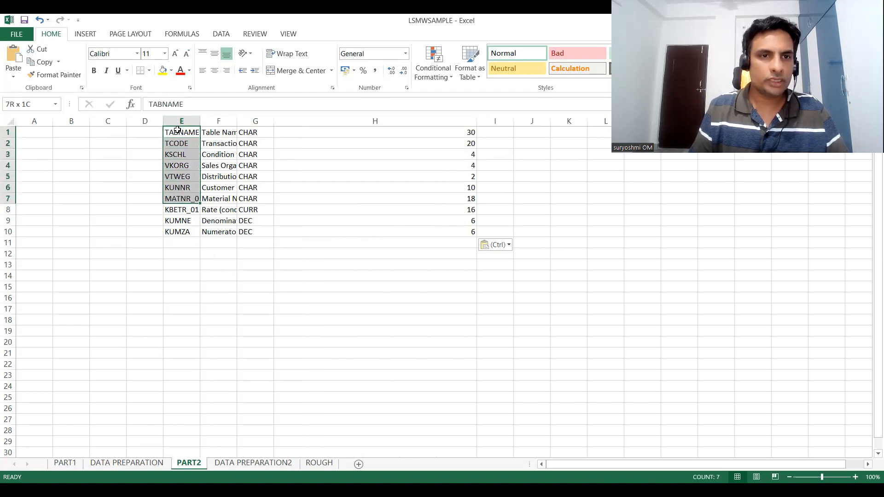
key("shift+Down")
key("shift+Down")
key("shift+Down")
key("shift+Down")
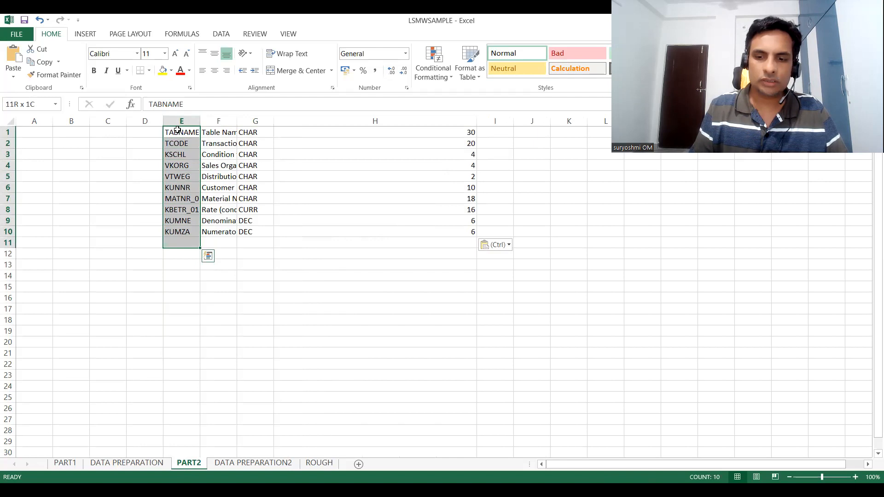
key("shift+Up")
key("ctrl+c")
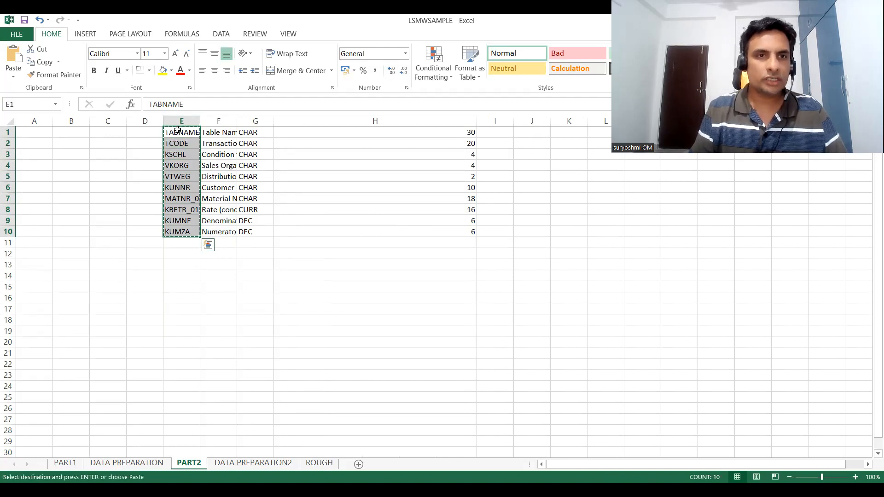
Step: Paste the copied target field names into the DATA PREPARATION2 sheet as transposed values starting at cell A1
left_click(253, 464)
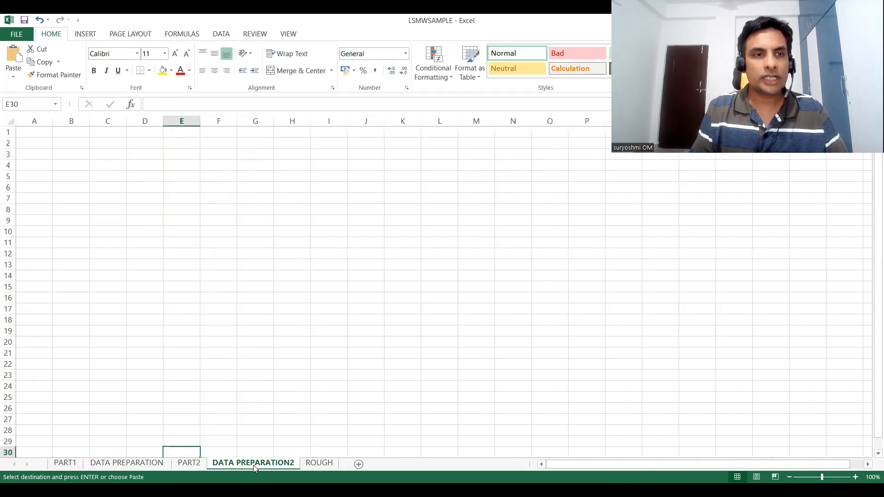
left_click(32, 132)
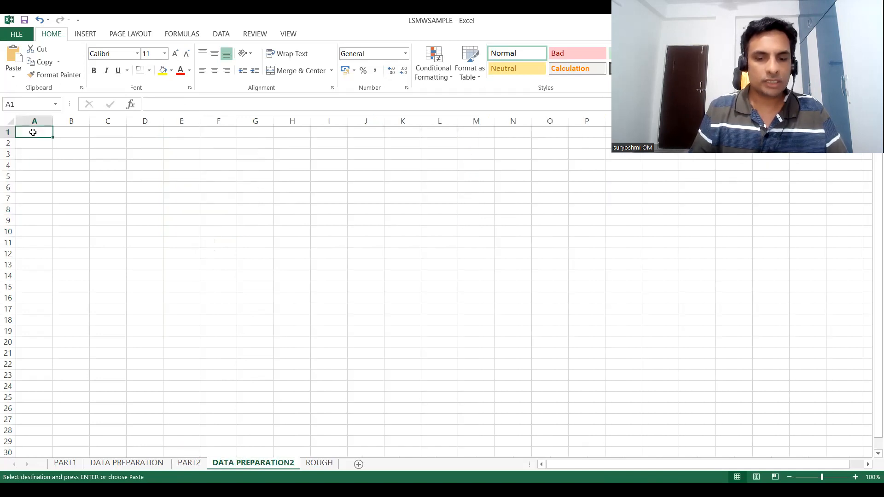
right_click(33, 132)
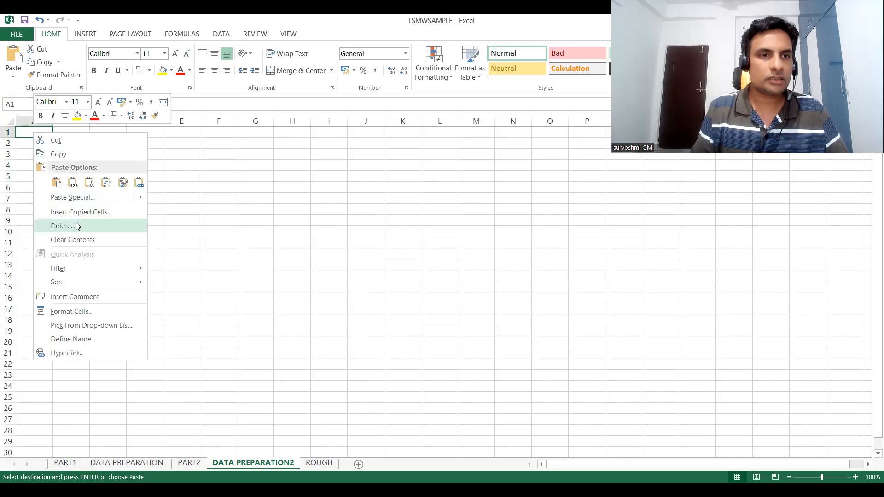
mouse_move(86, 203)
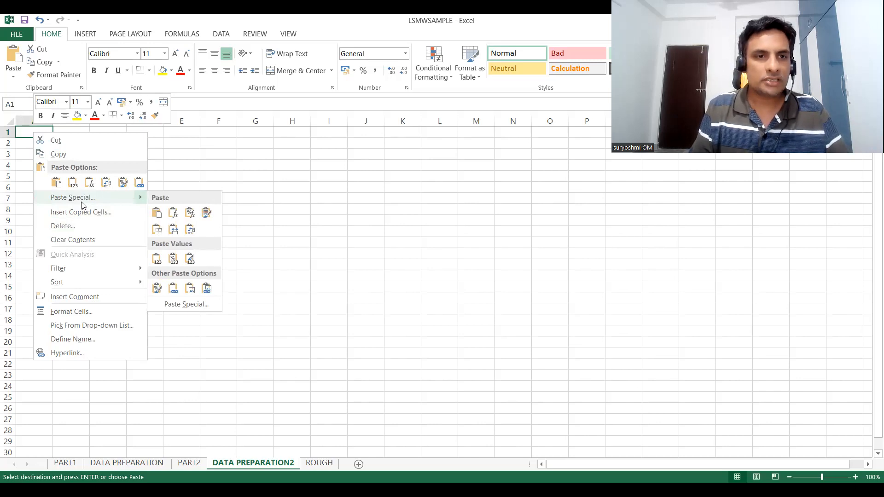
left_click(82, 203)
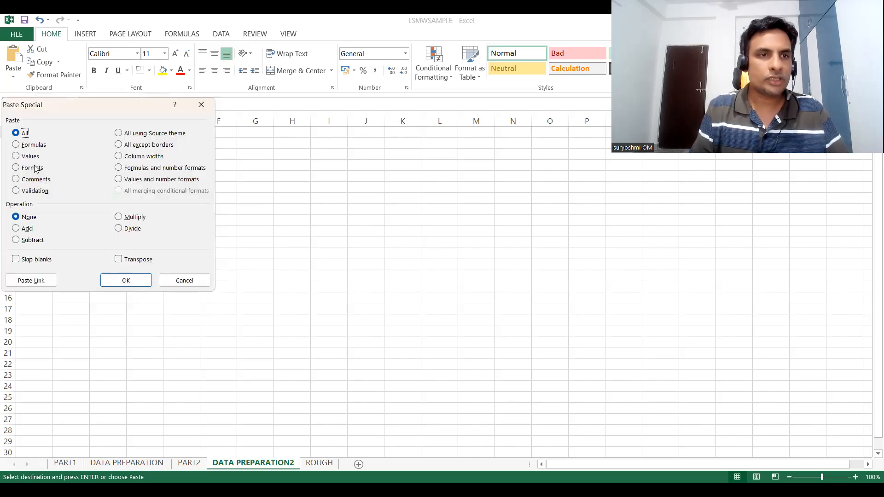
left_click(31, 157)
left_click(119, 259)
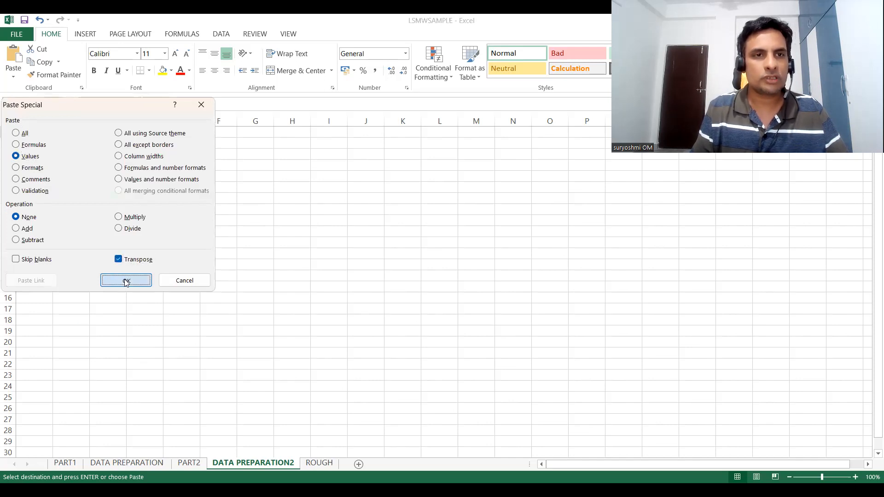
left_click(126, 282)
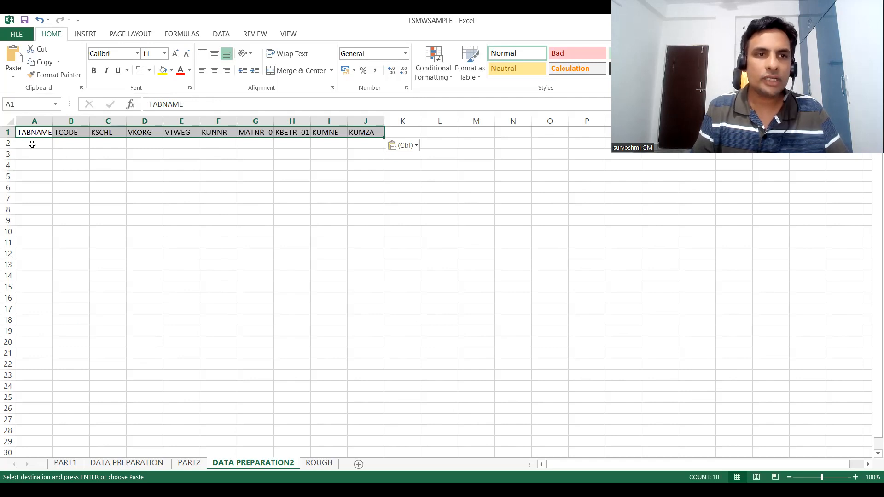
Step: Try to copy the whole field description column F of PART2 and paste it as transposed values at A2 of DATA PREPARATION2
left_click(188, 464)
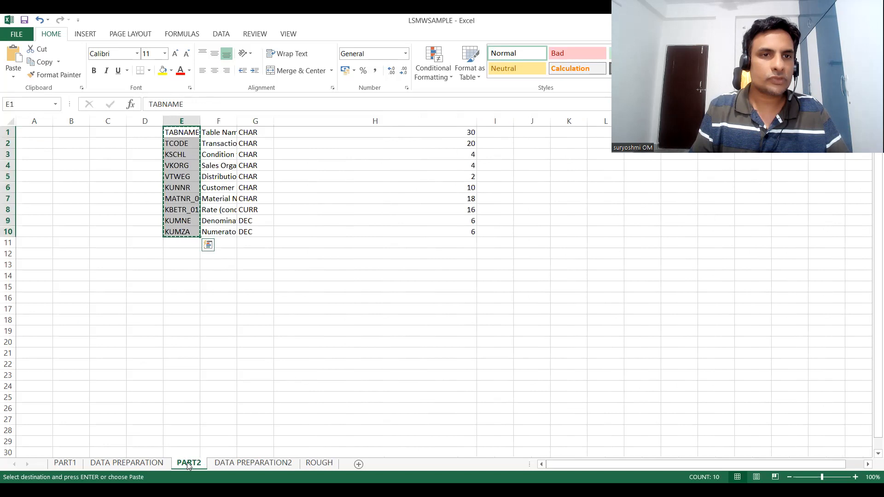
left_click(219, 121)
key("ctrl+c")
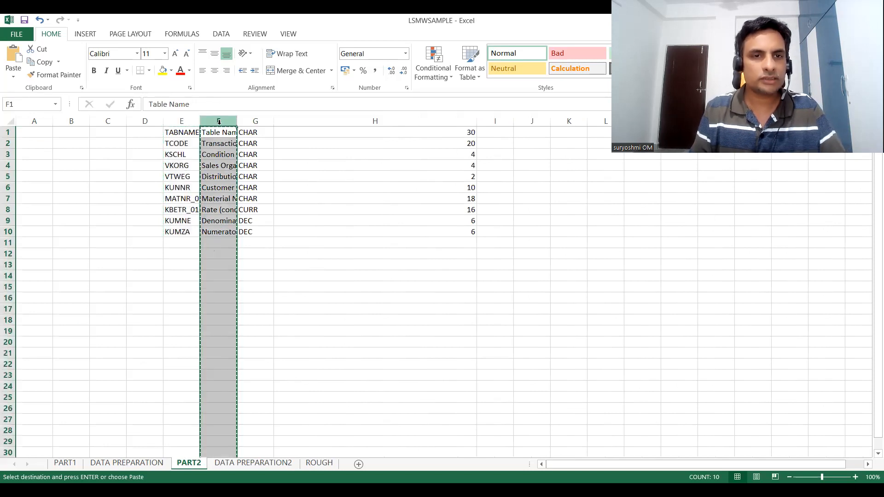
left_click(253, 463)
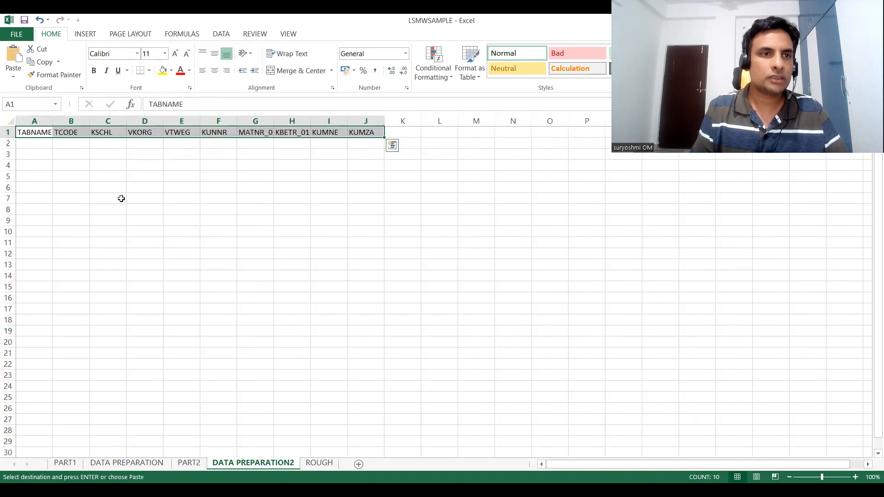
left_click(22, 142)
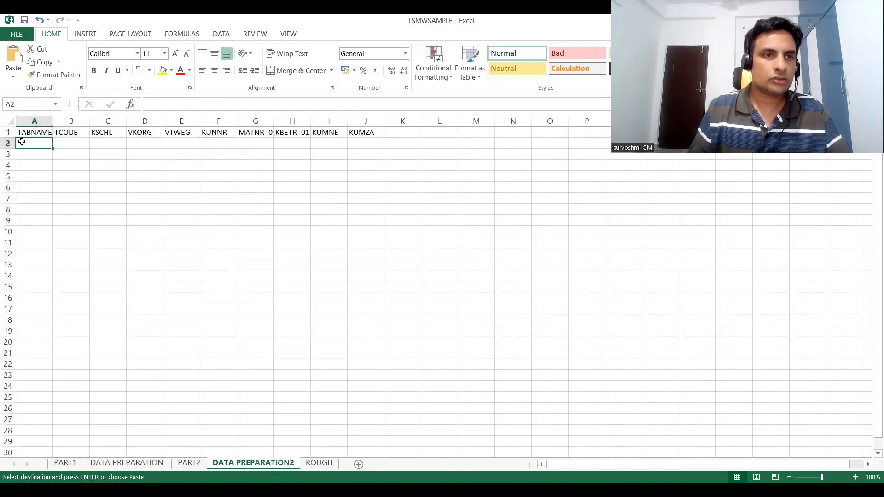
right_click(22, 142)
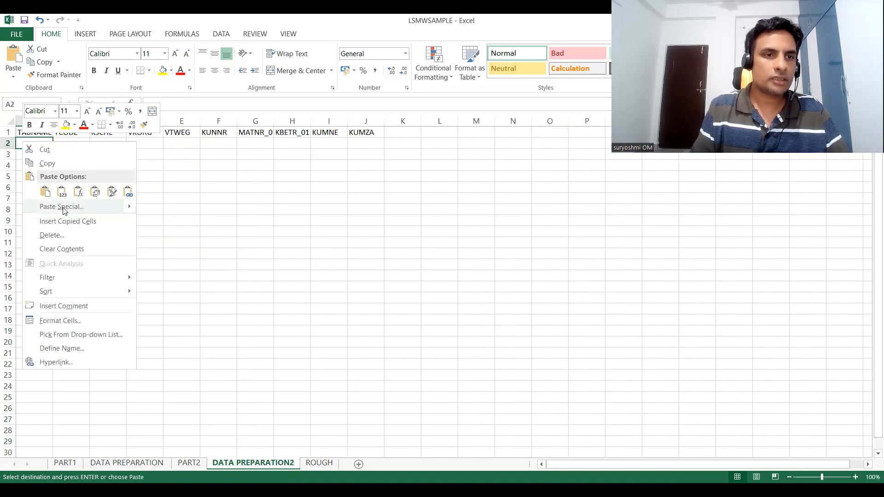
left_click(63, 208)
left_click(16, 162)
left_click(124, 266)
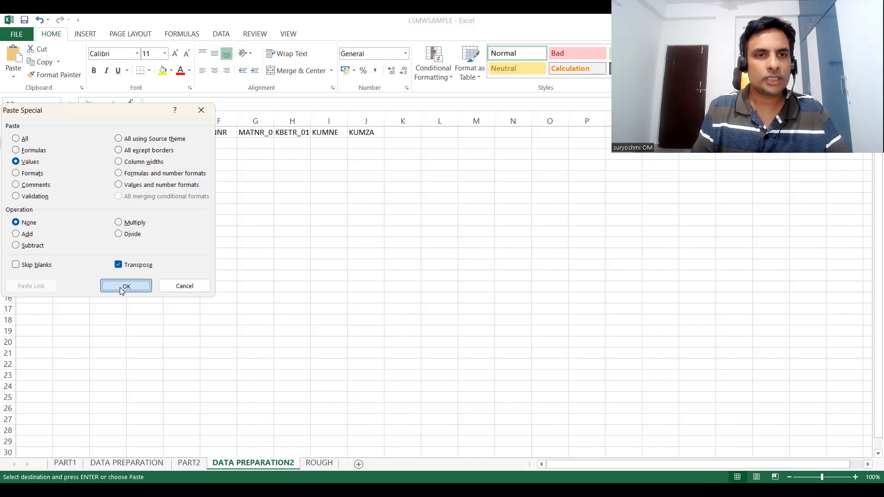
left_click(122, 289)
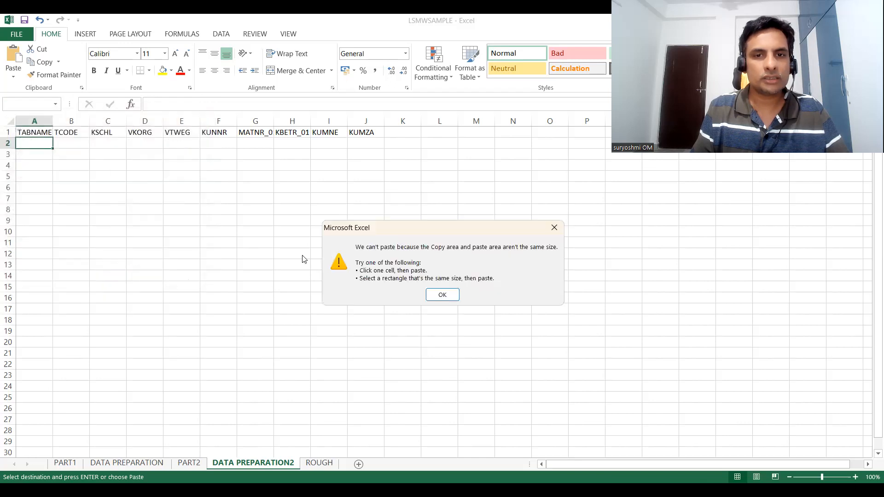
left_click(442, 295)
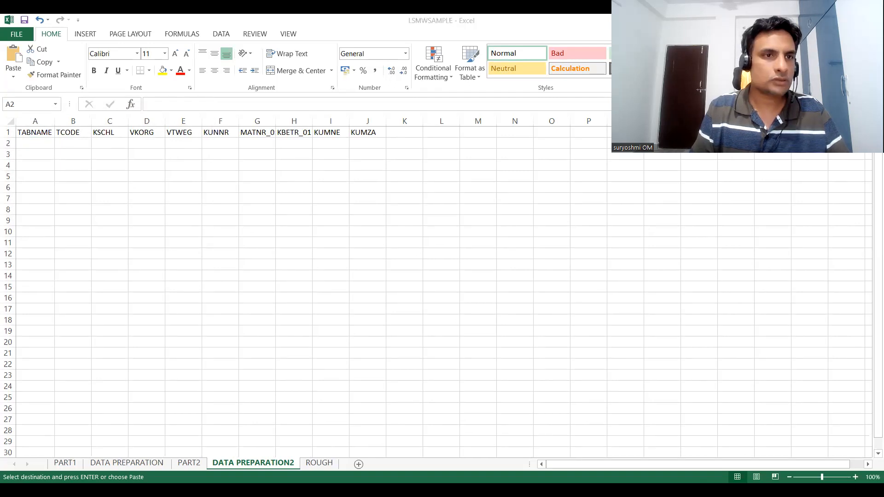
Step: Paste the field descriptions as transposed values starting at A2, under the field names
left_click(26, 143)
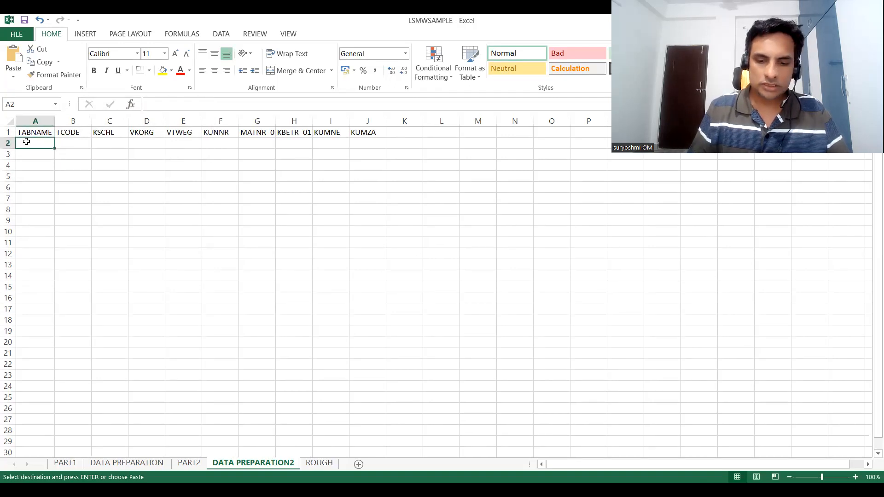
right_click(27, 143)
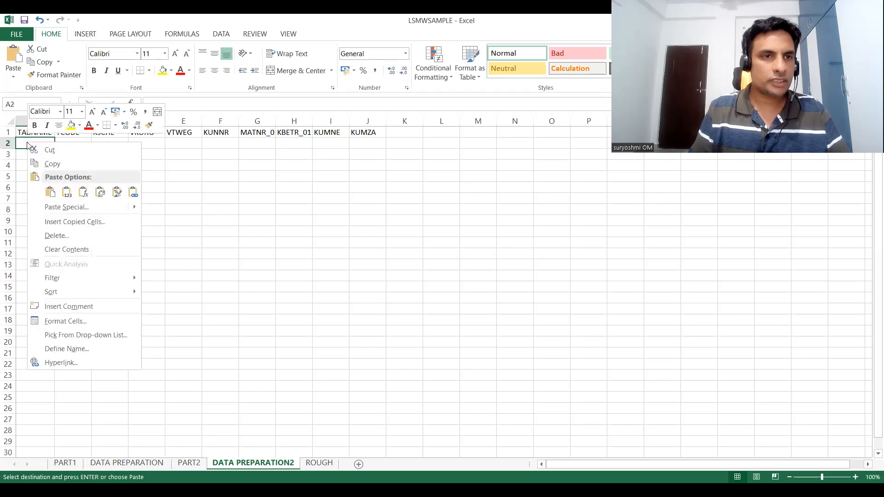
left_click(64, 208)
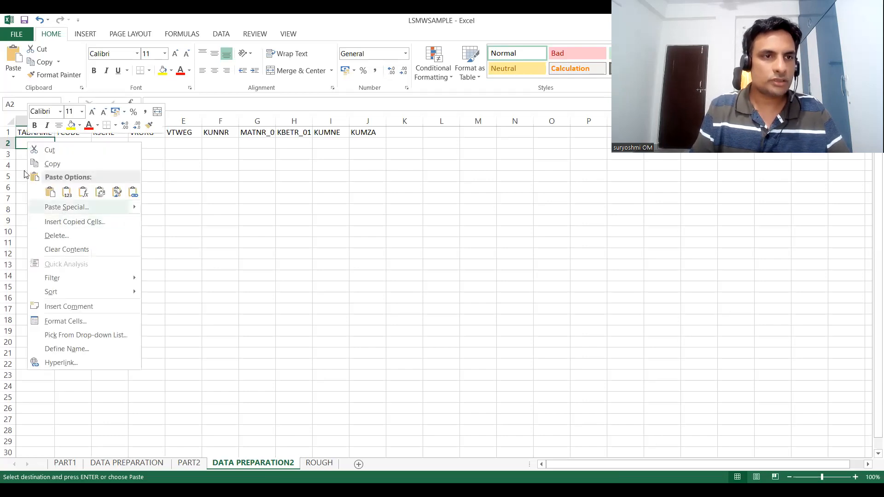
left_click(25, 166)
left_click(119, 268)
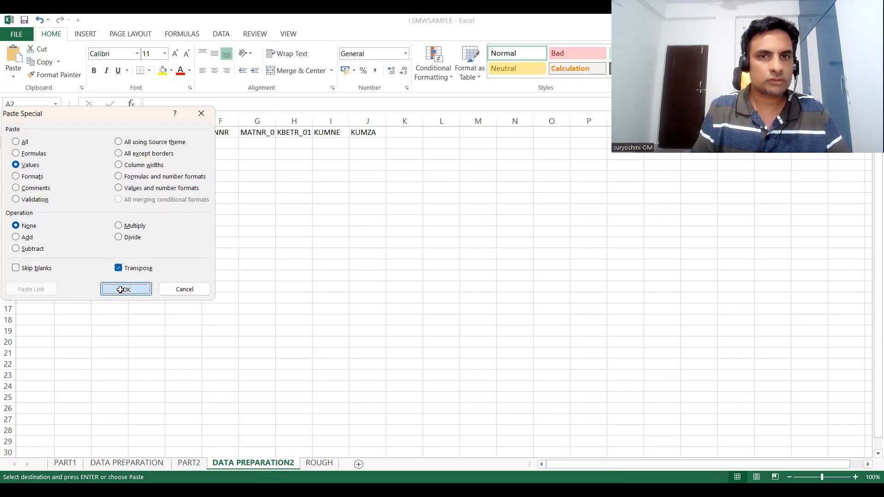
left_click(120, 290)
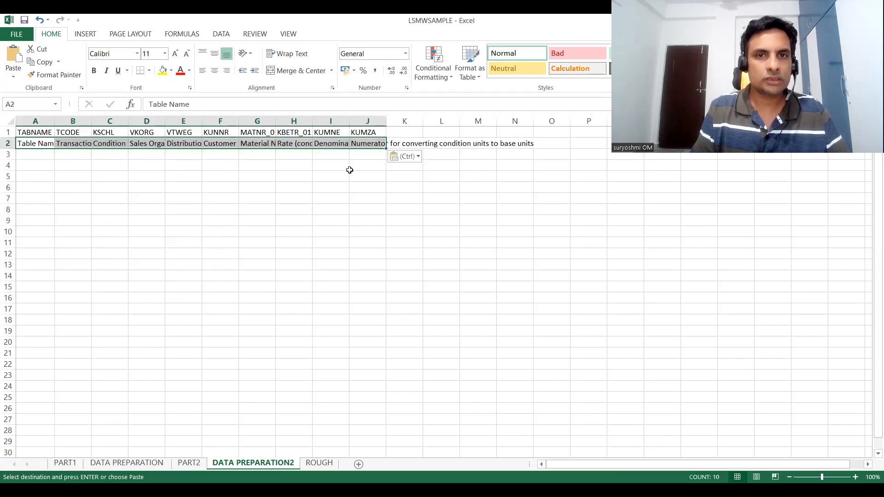
Step: Fit the widths of columns J, B and C to their field descriptions
double_click(384, 120)
left_click(39, 132)
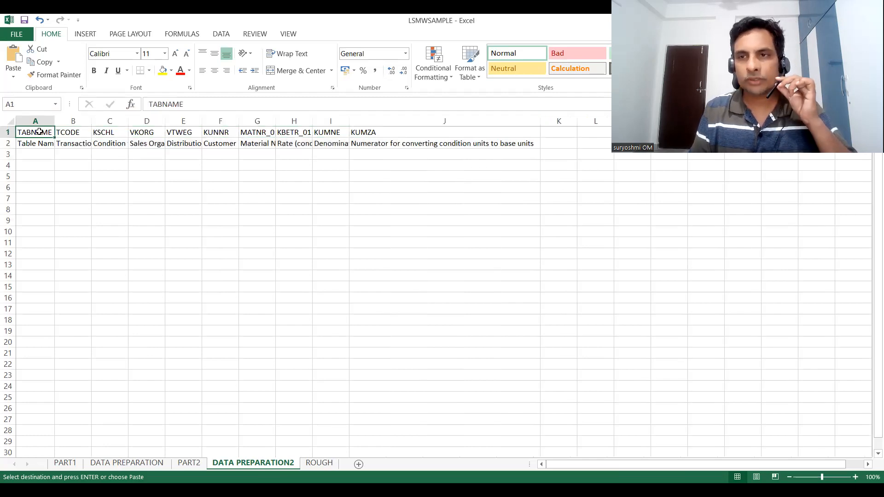
left_click(32, 155)
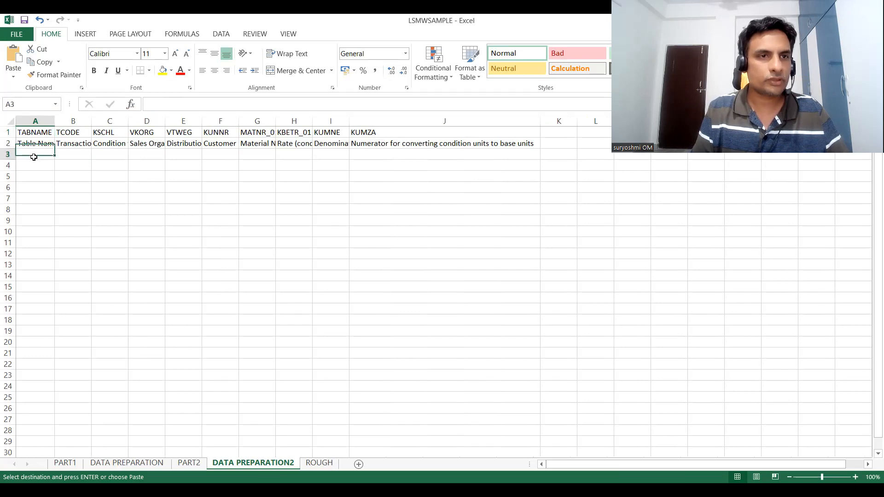
double_click(90, 120)
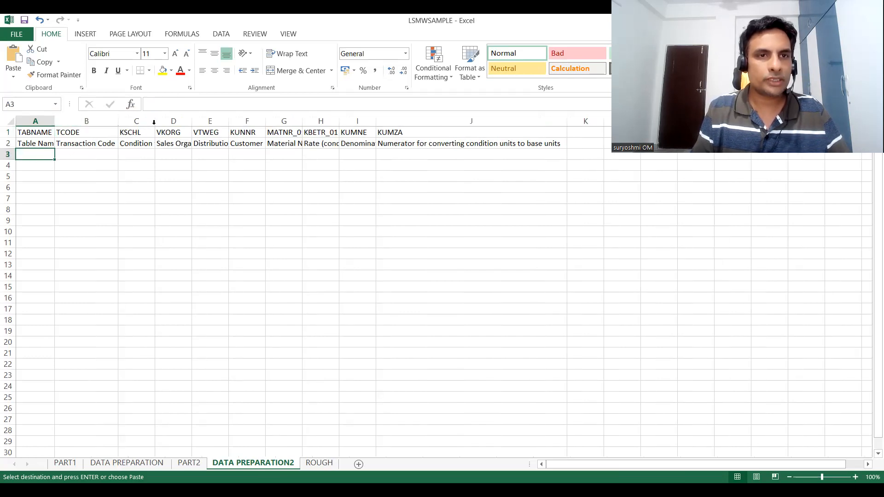
double_click(155, 120)
Step: Enter condition type K005 in cell C3 under KSCHL
left_click(135, 153)
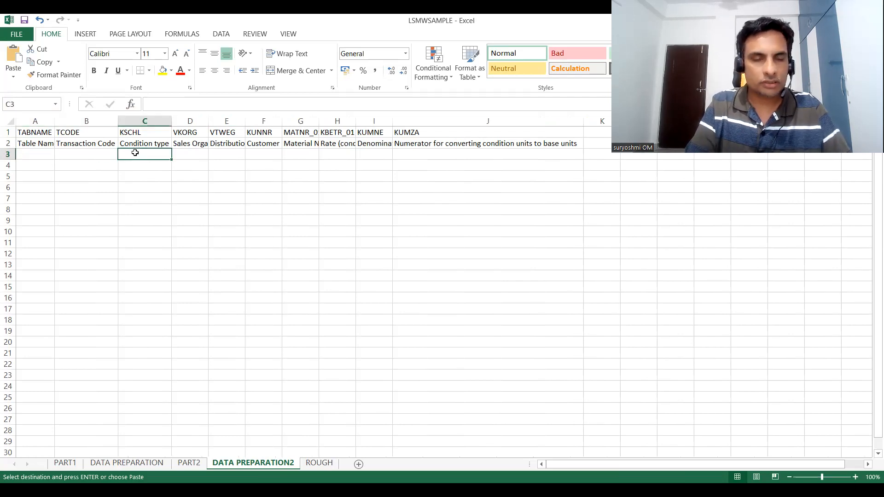
type("k")
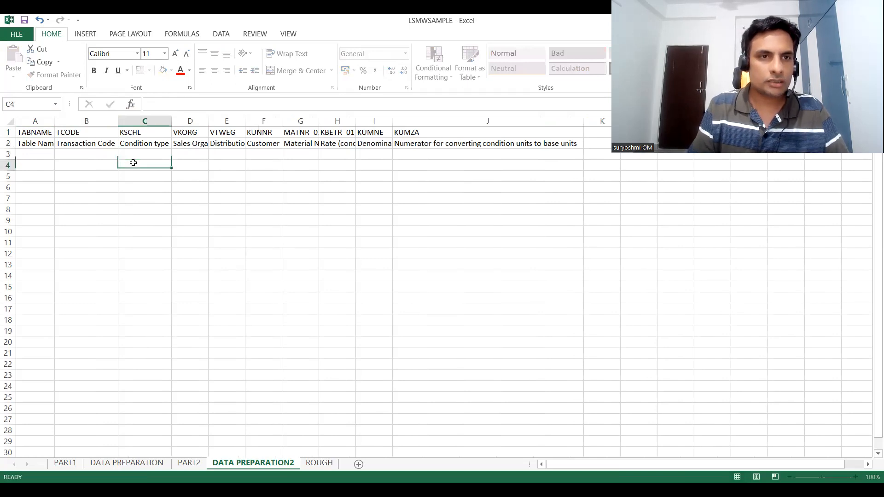
key("Escape")
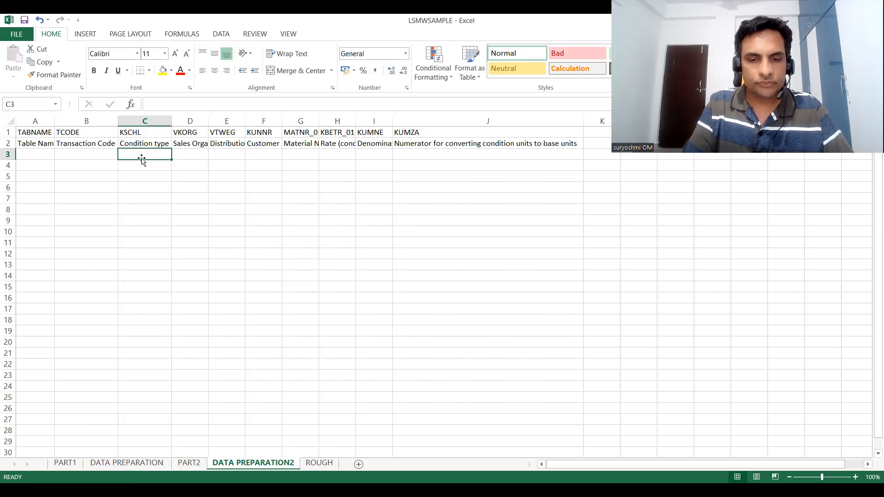
type("K005")
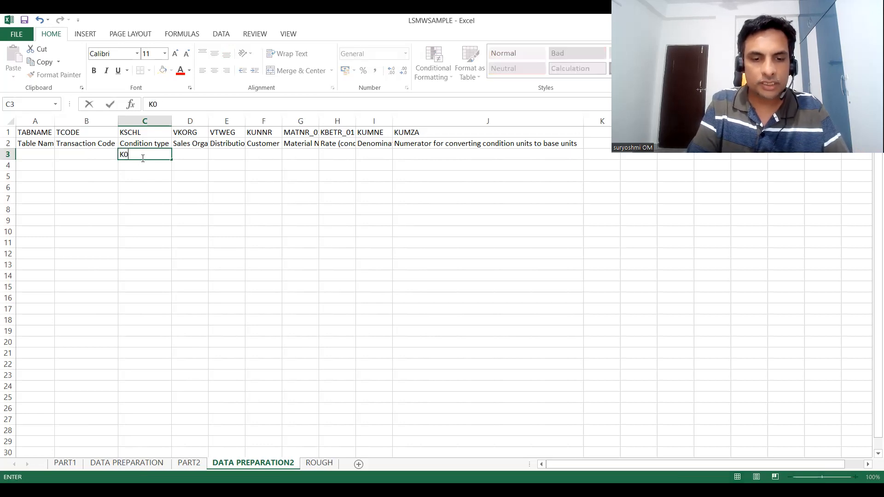
key("Return")
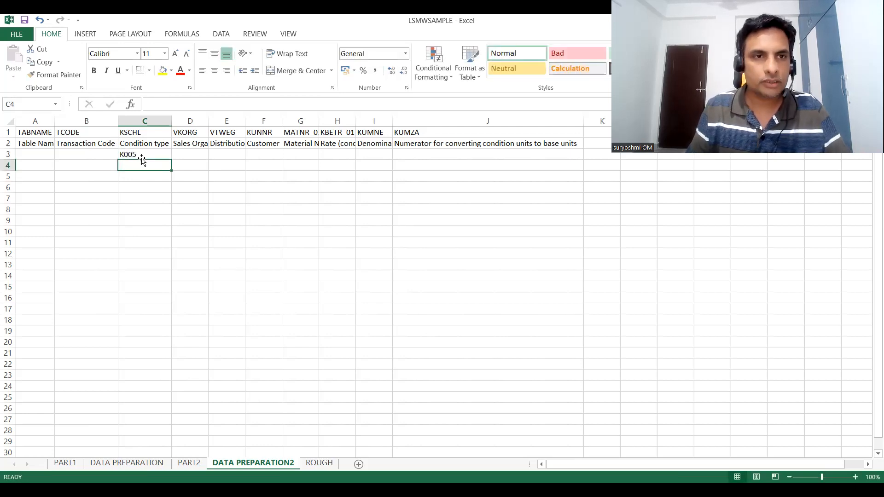
left_click(143, 158)
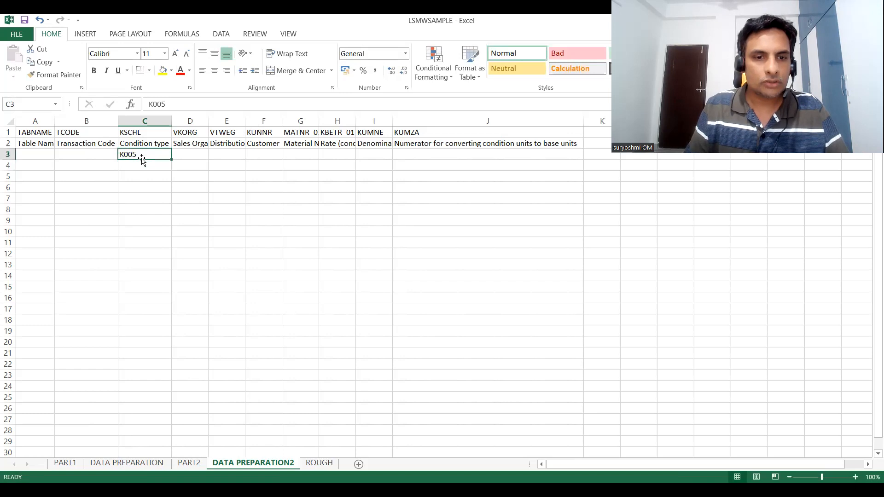
Step: Copy the first customer number in E3 of the ROUGH sheet into F3 under KUNNR on DATA PREPARATION2
left_click(319, 463)
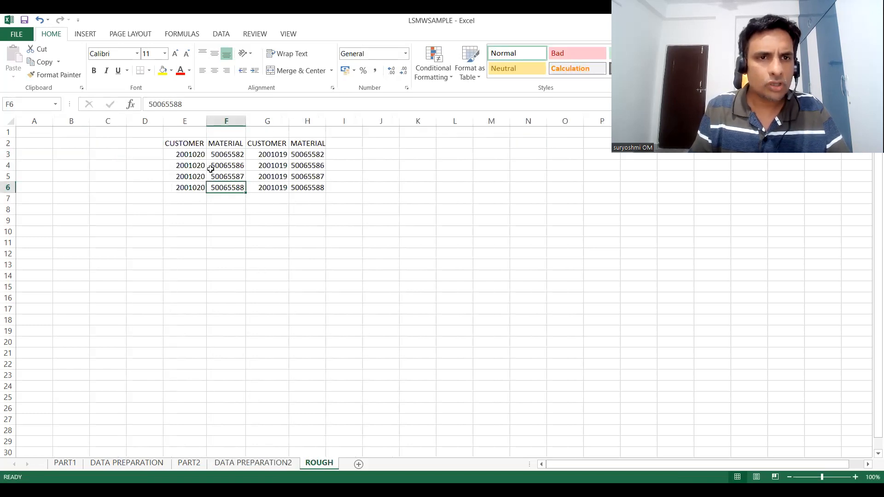
left_click(188, 154)
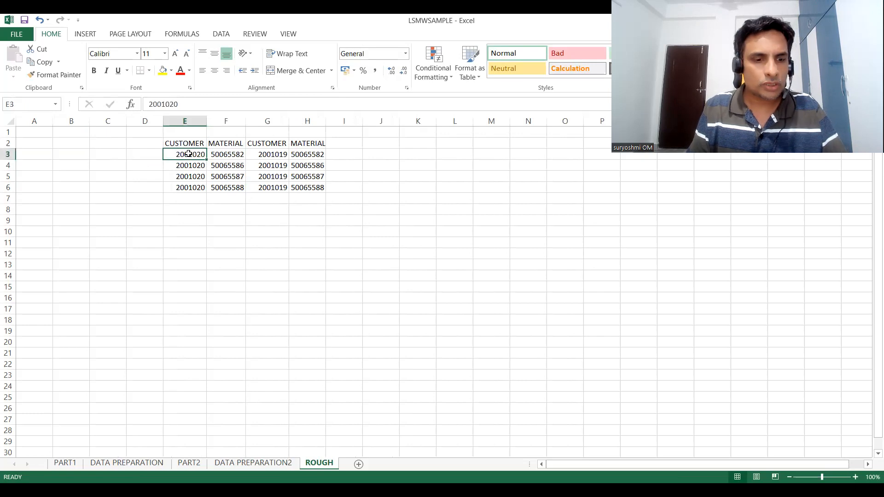
key("ctrl+c")
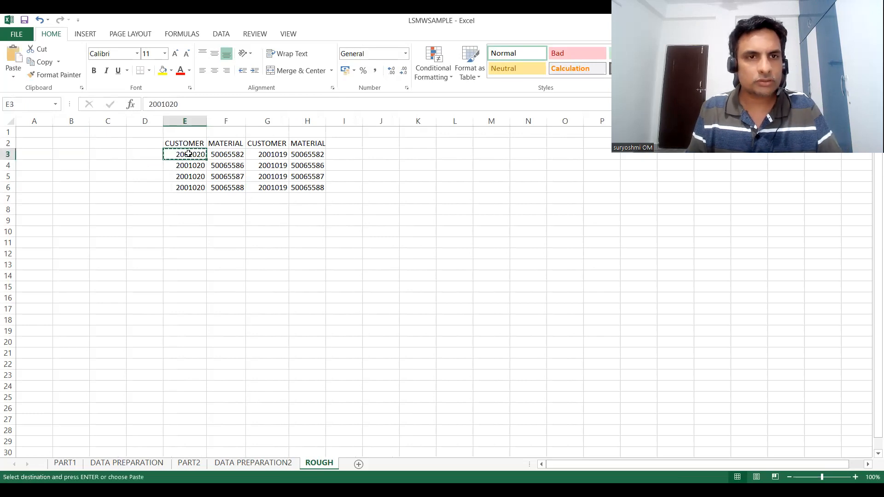
left_click(242, 463)
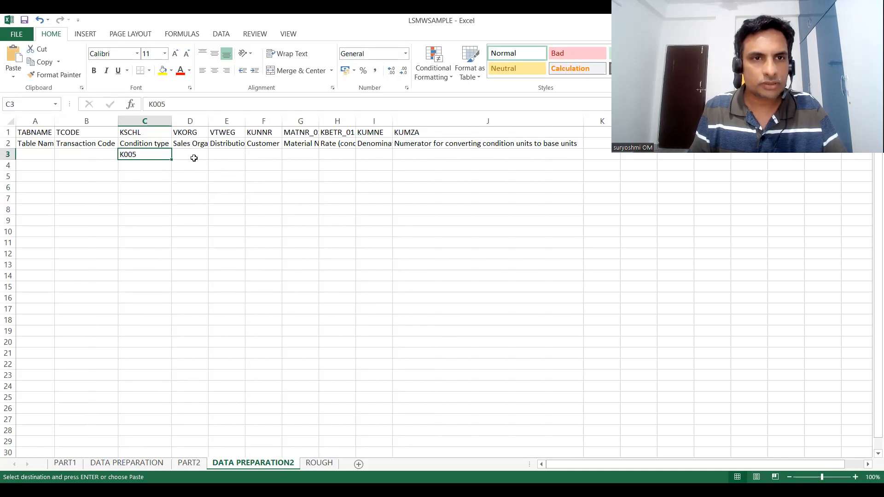
left_click(259, 152)
key("ctrl+v")
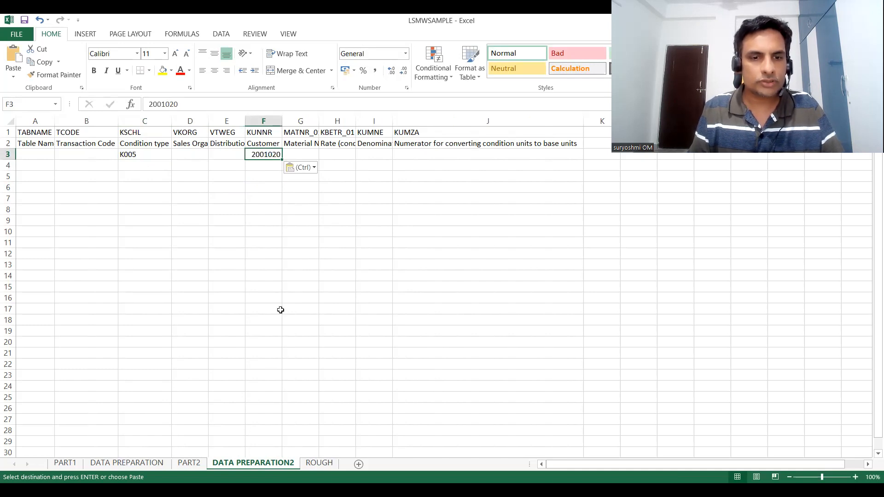
Step: Copy the four material numbers in F3:F6 of ROUGH to G3 on DATA PREPARATION2 and fill the customer number down to F6
left_click(319, 463)
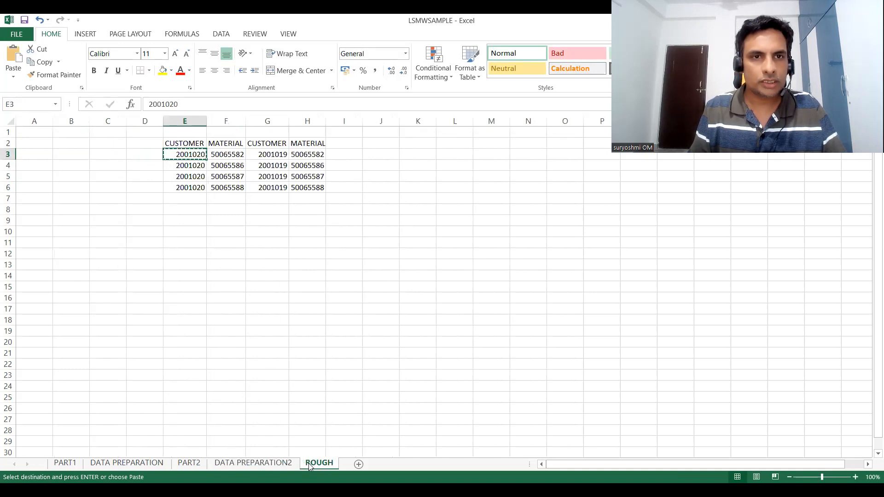
left_click(225, 154)
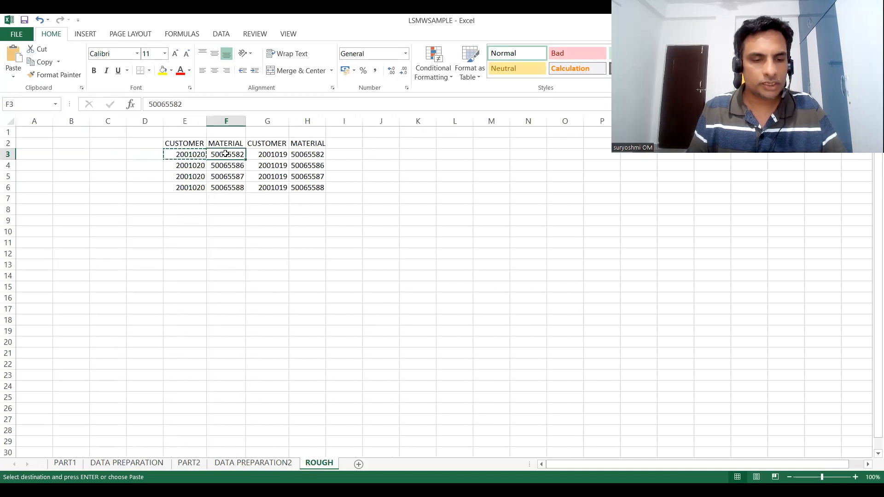
key("shift+Down")
key("shift+Down")
key("shift+Down")
key("ctrl+c")
left_click(238, 464)
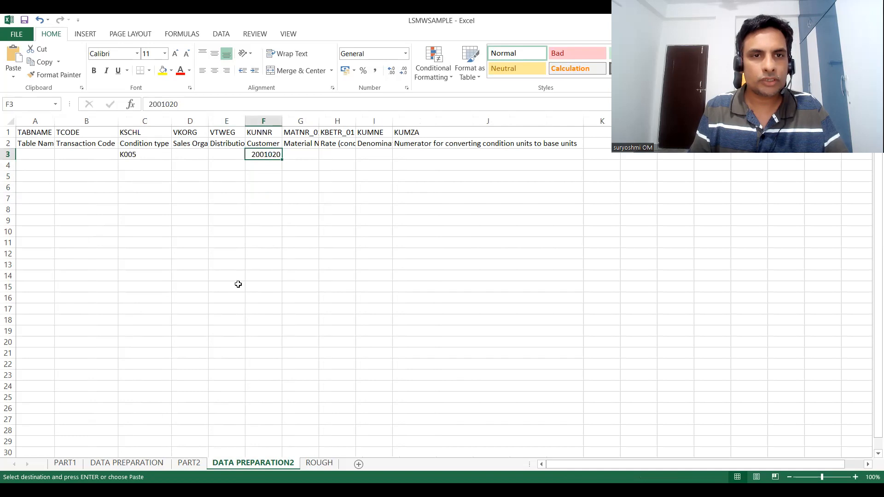
left_click(298, 154)
key("ctrl+v")
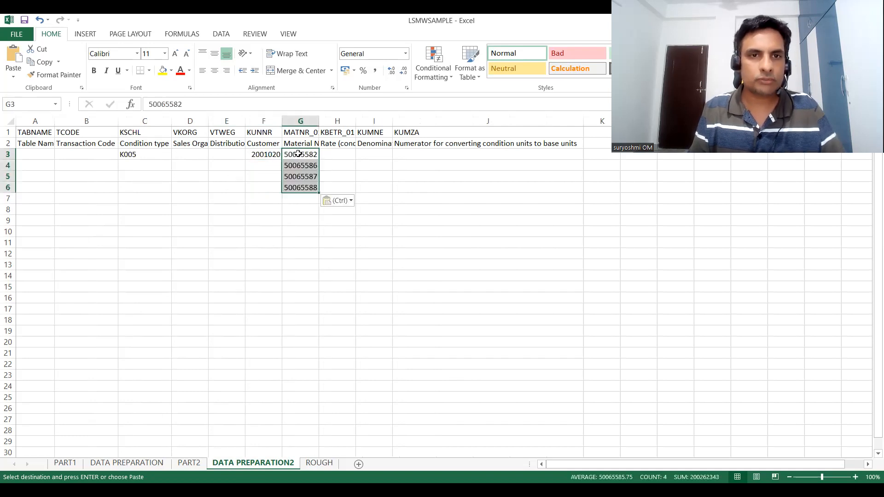
left_click(271, 155)
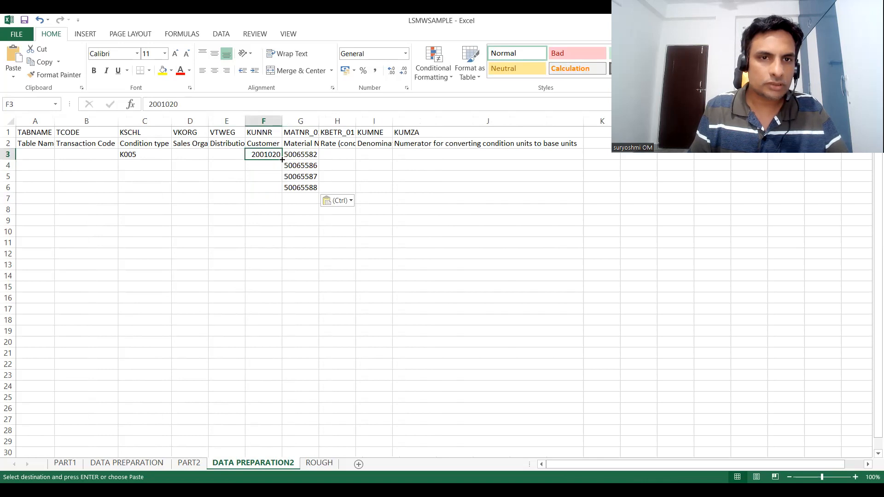
left_click_drag(282, 159, 282, 190)
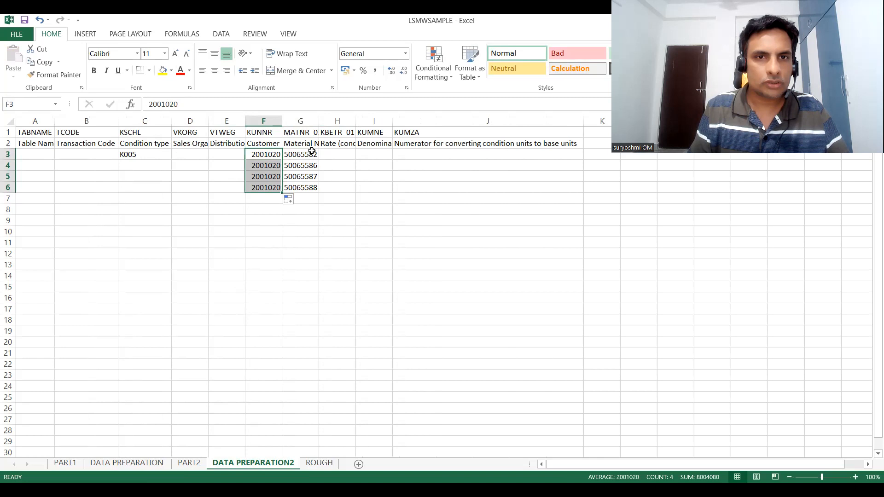
Step: Enter the rates 5, 5, 6 and 1 in H3 to H6 under KBETR_01
left_click(328, 154)
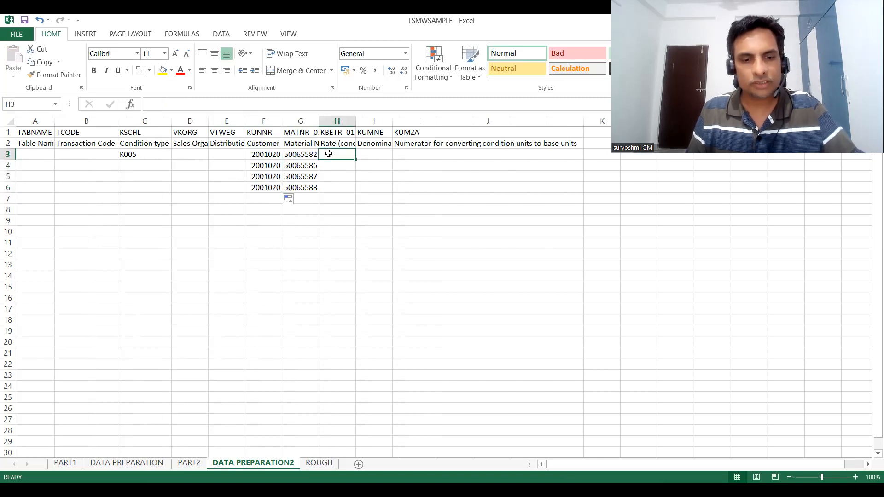
type("5")
key("Return")
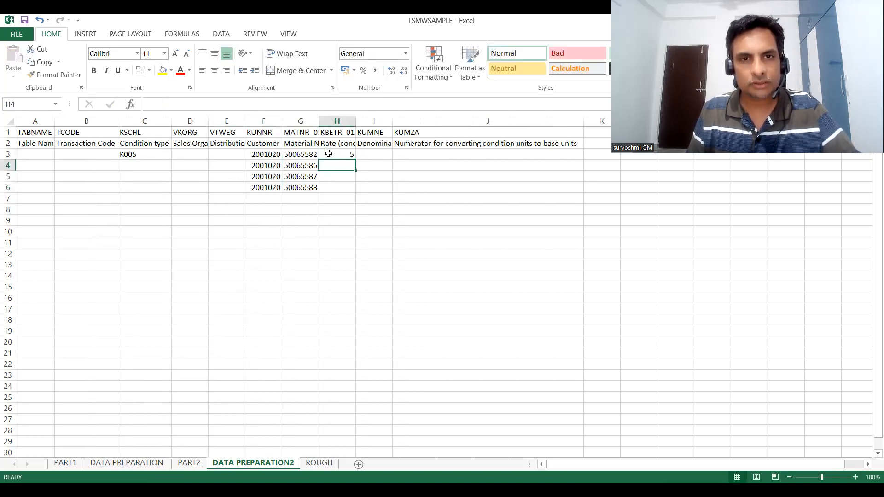
type("5")
key("Return")
type("6")
key("Return")
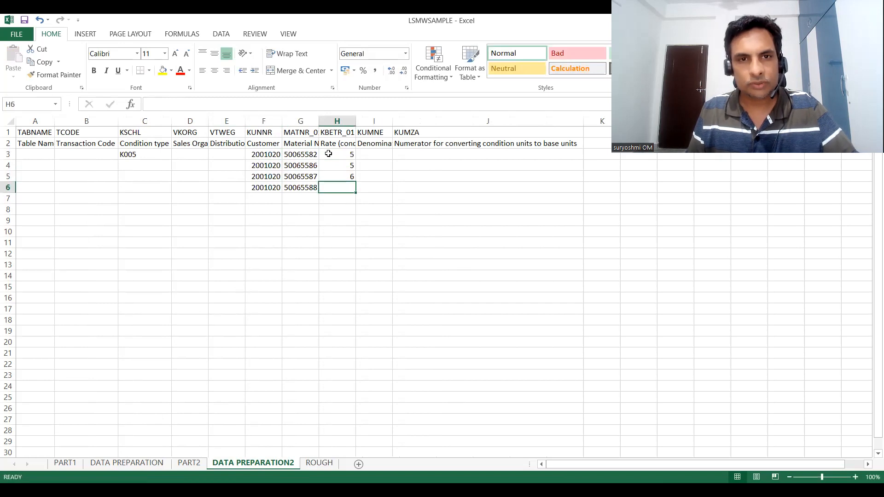
type("1")
key("Return")
key("Up")
key("Up")
key("Up")
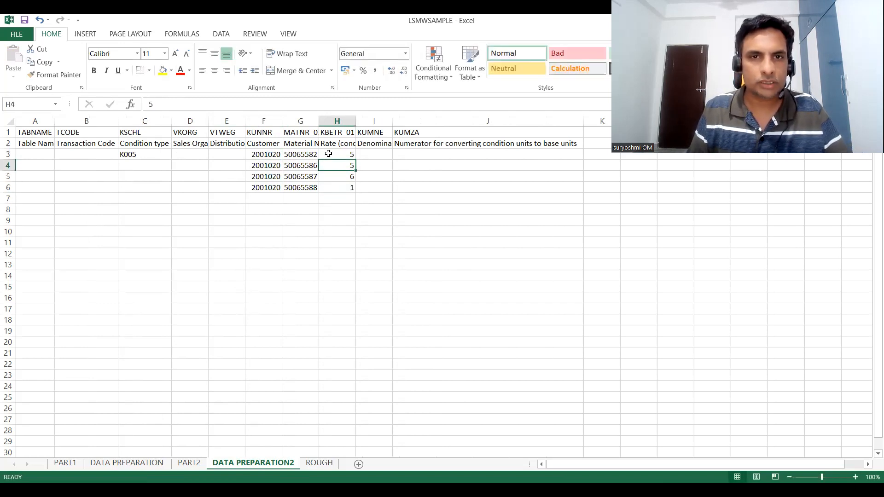
key("Up")
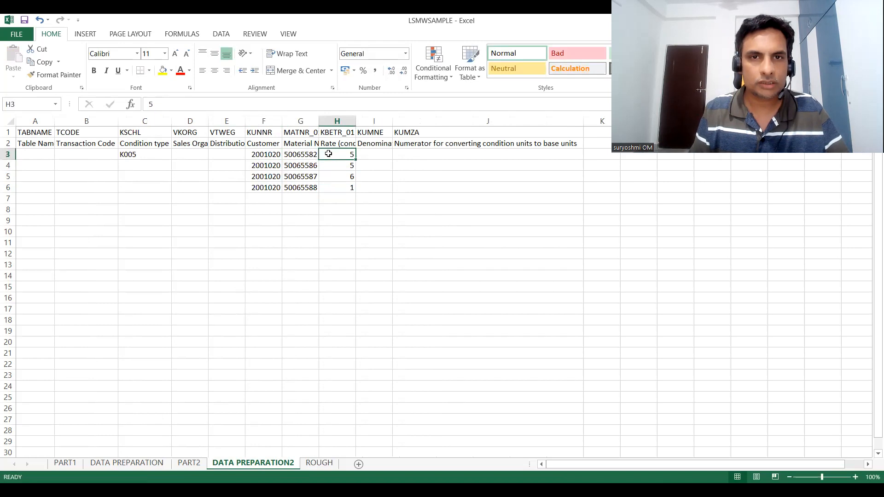
Step: Fit column I to its description, then enter KUMNE 1 and KUMZA 5 in row 3, and KUMNE 2 and KUMZA 5 in row 4
double_click(392, 120)
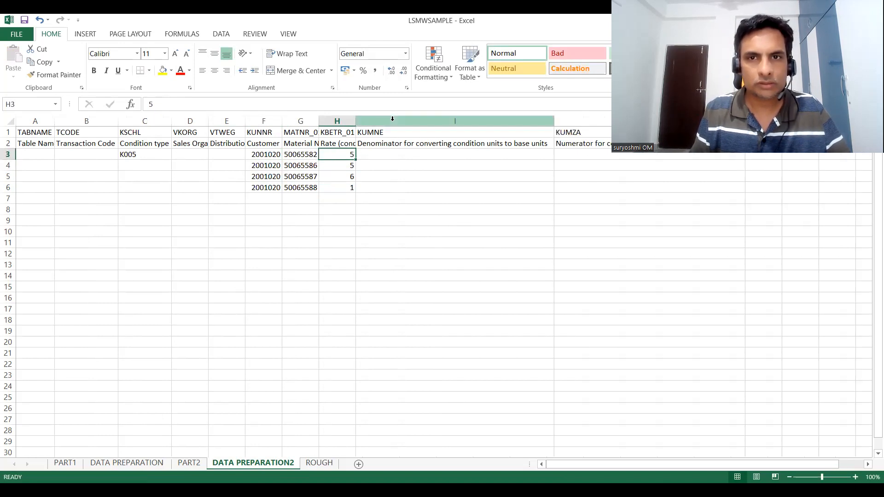
left_click(371, 154)
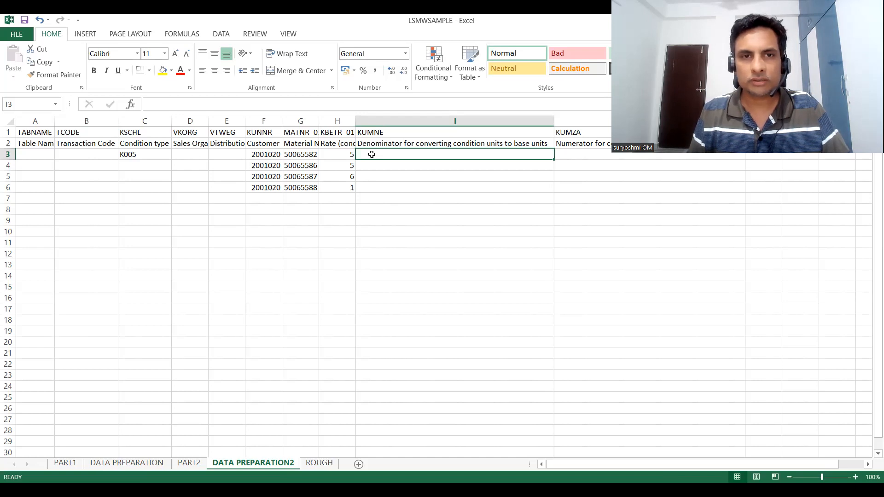
type("1")
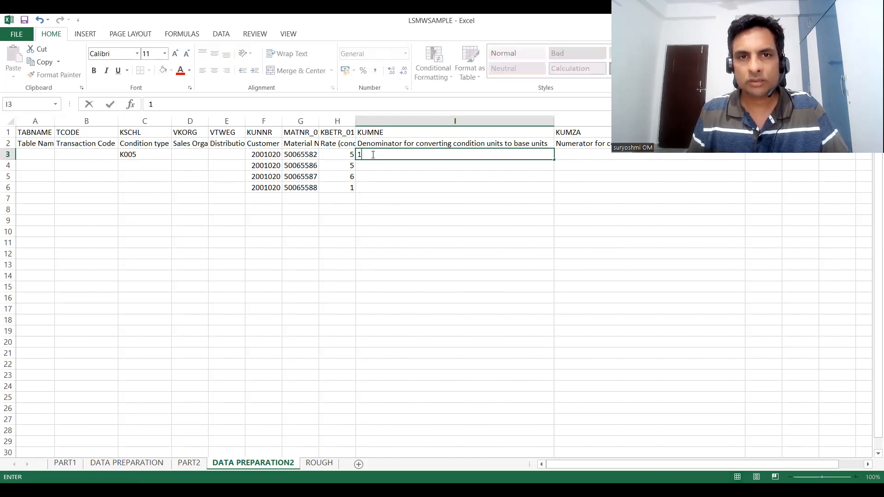
key("Tab")
type("5")
key("Return")
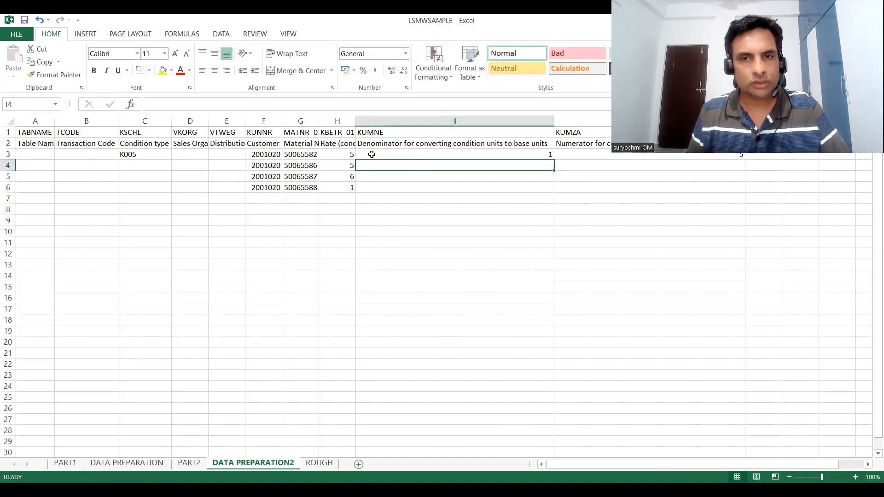
type("2")
key("Tab")
type("5")
key("Return")
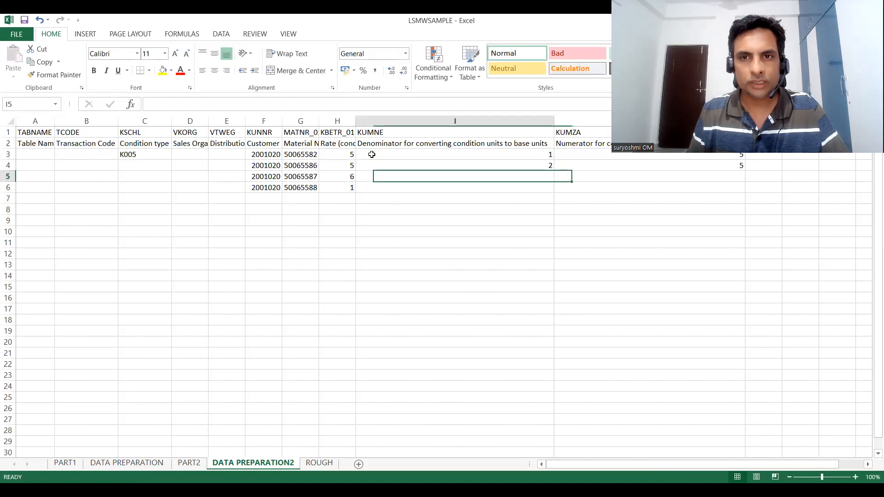
Step: Enter 1 in I5 and change the KUMNE value in I4 to 1
type("1")
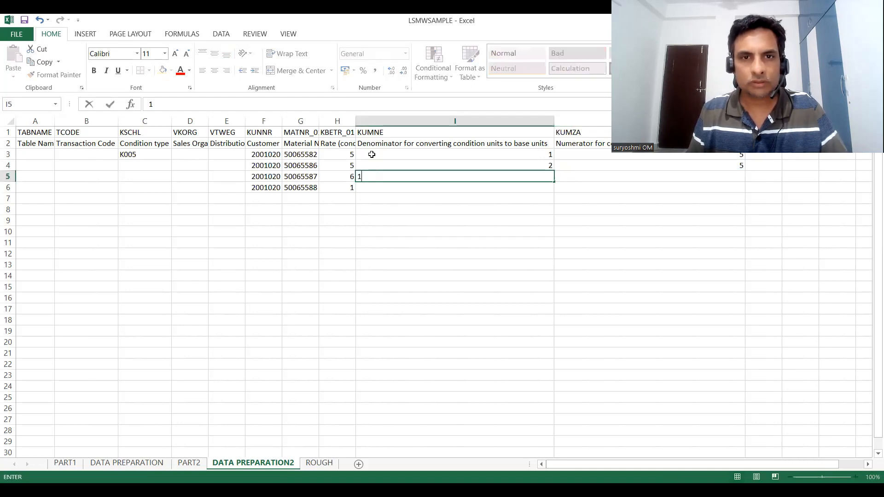
key("Tab")
key("Left")
key("Up")
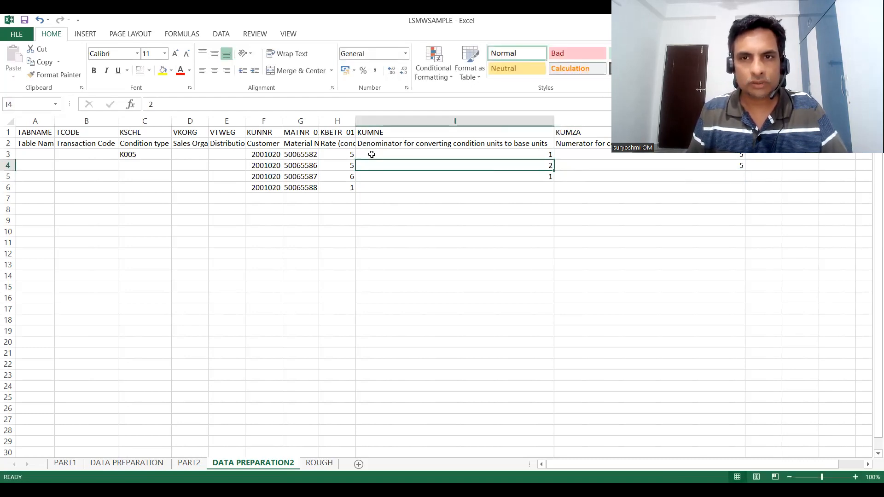
type("1")
key("Return")
key("Return")
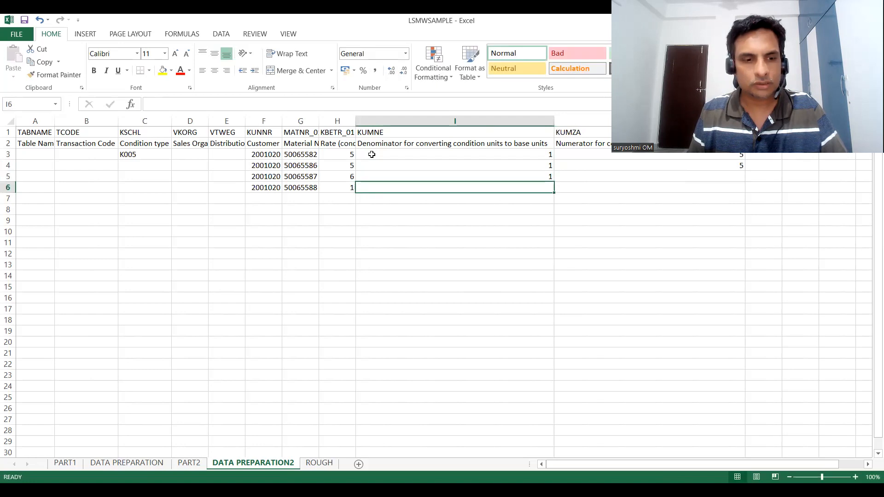
Step: Enter KUMNE 1 and KUMZA 5 in row 6, and KUMZA 5 in row 5
type("1")
key("Tab")
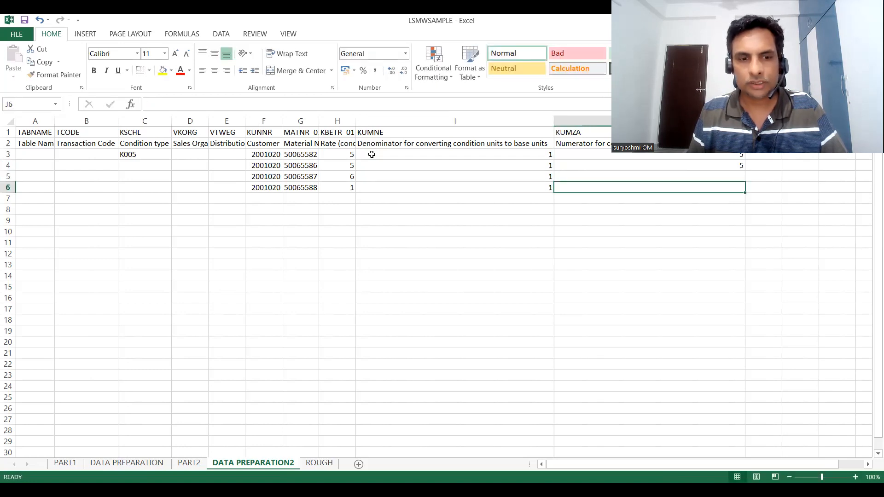
type("5")
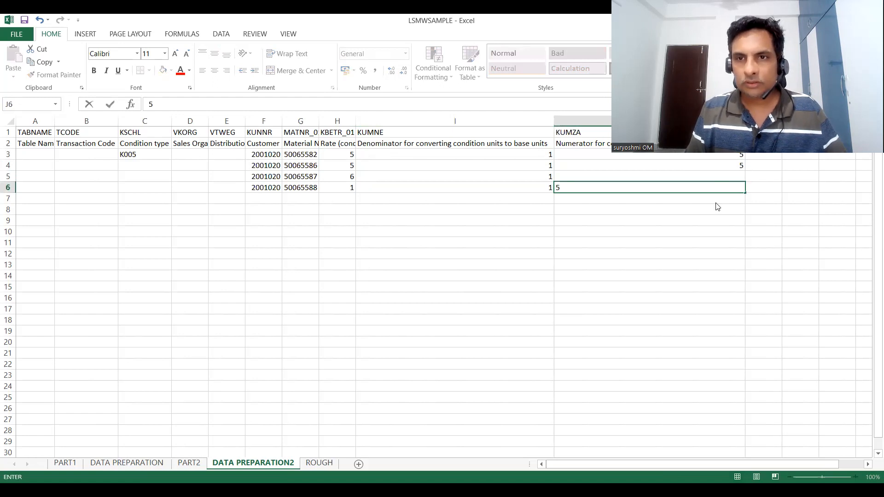
left_click(635, 173)
type("5")
key("Return")
Step: Try to fill condition type K005 from C3 down to C6
key("Left")
key("Left")
key("Left")
key("Left")
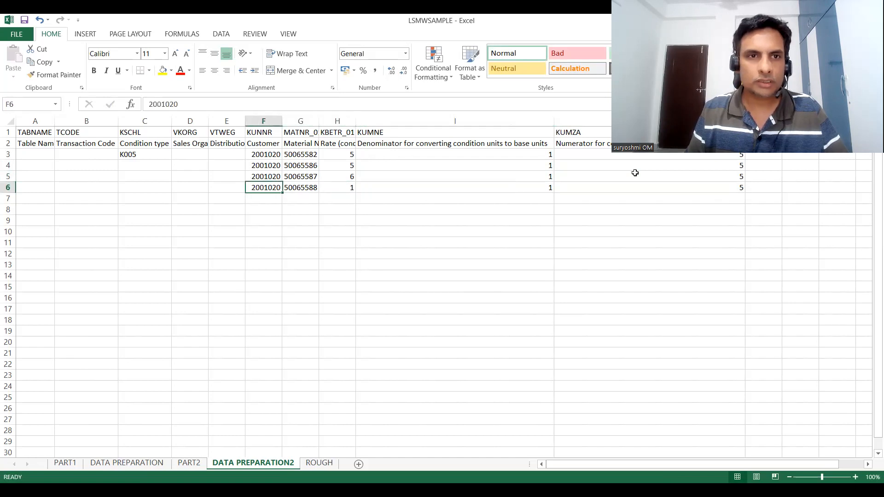
key("Left")
key("Left")
key("Left")
key("Up")
key("Up")
key("Up")
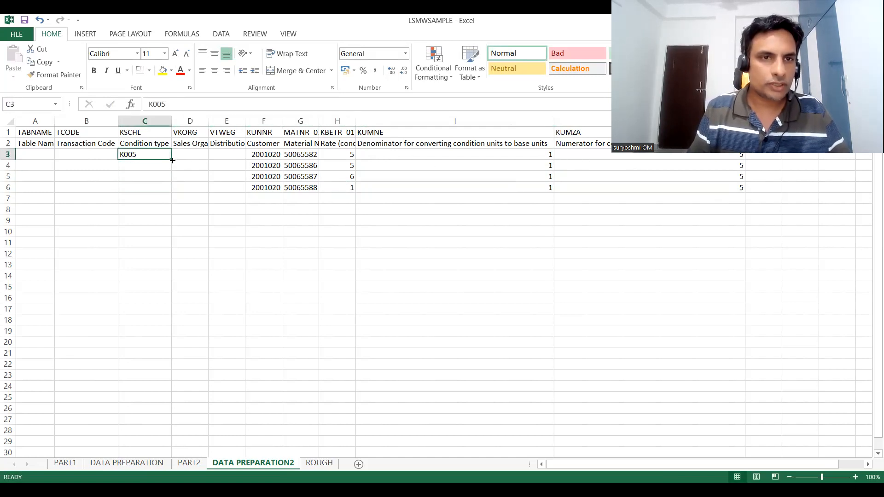
left_click_drag(172, 160, 172, 189)
Step: Copy K005 from C3 into C4 and repeat it unchanged down through C6
left_click(152, 157)
key("ctrl+c")
key("Down")
key("ctrl+v")
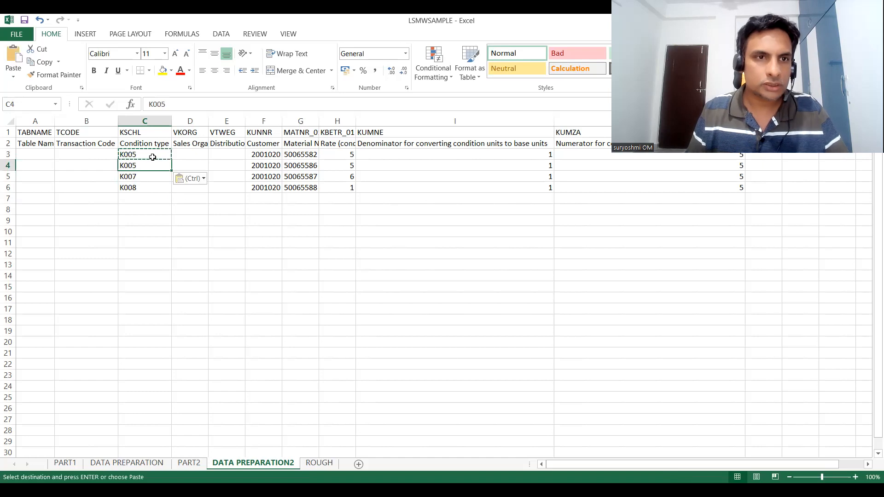
left_click(153, 157)
key("shift+Down")
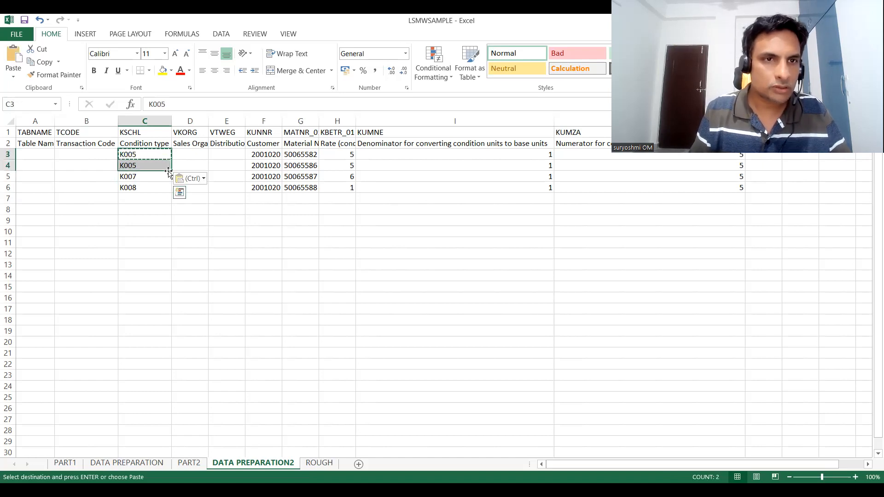
key("Escape")
key("shift+Down")
key("shift+Down")
key("ctrl+d")
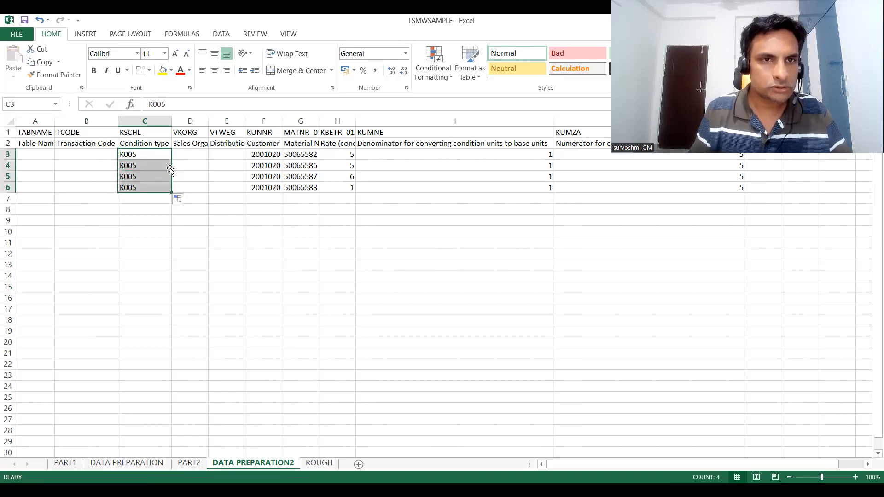
Step: Enter sales organization ZI01 in D3 under VKORG and copy it into D4
left_click(183, 155)
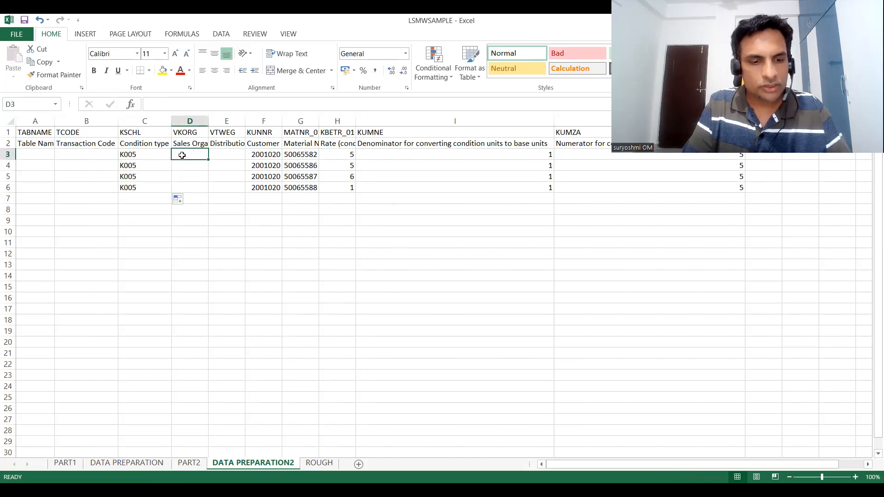
type("ZI01")
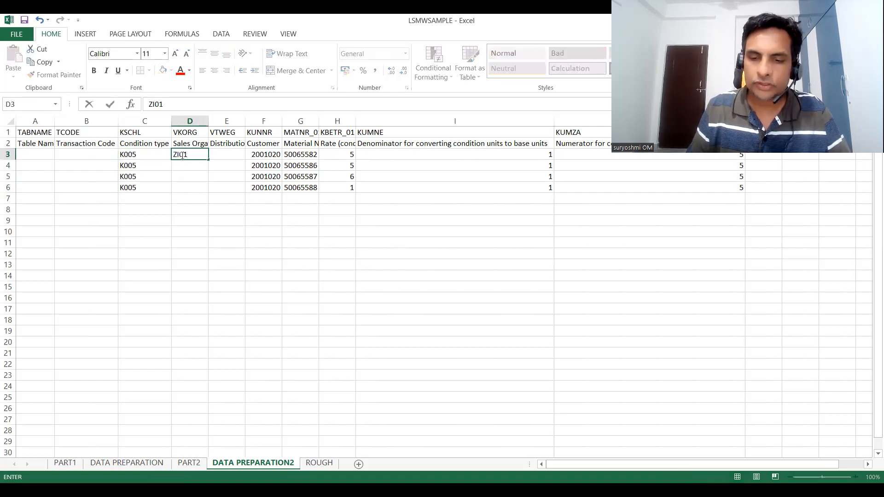
key("Return")
left_click(182, 155)
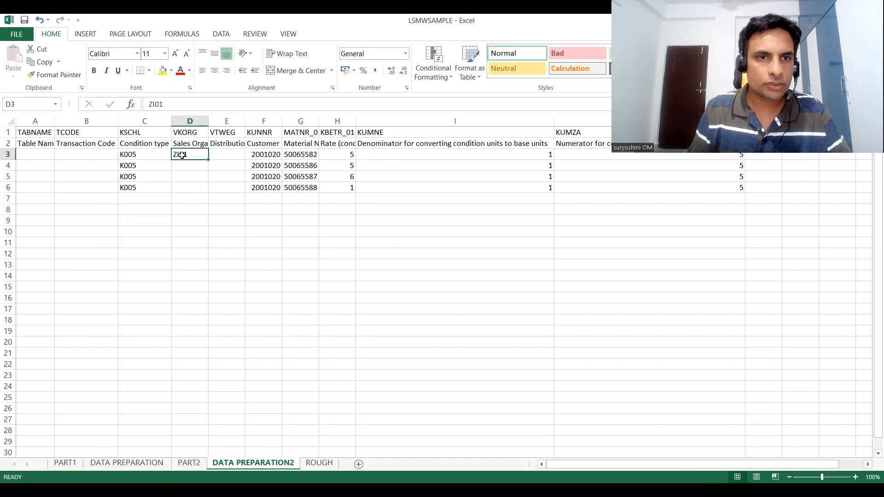
key("ctrl+c")
key("Down")
key("ctrl+v")
key("ctrl")
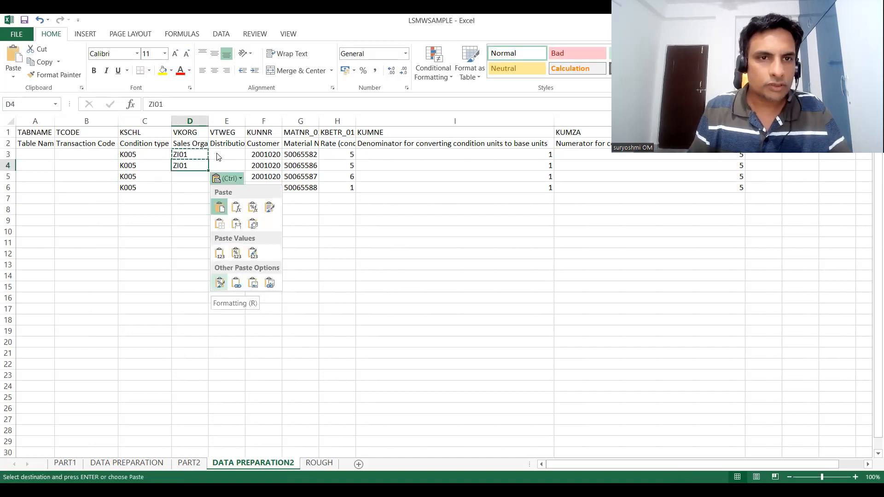
key("Escape")
Step: Enter distribution channel J1 in E3 and E4 under VTWEG
left_click(220, 152)
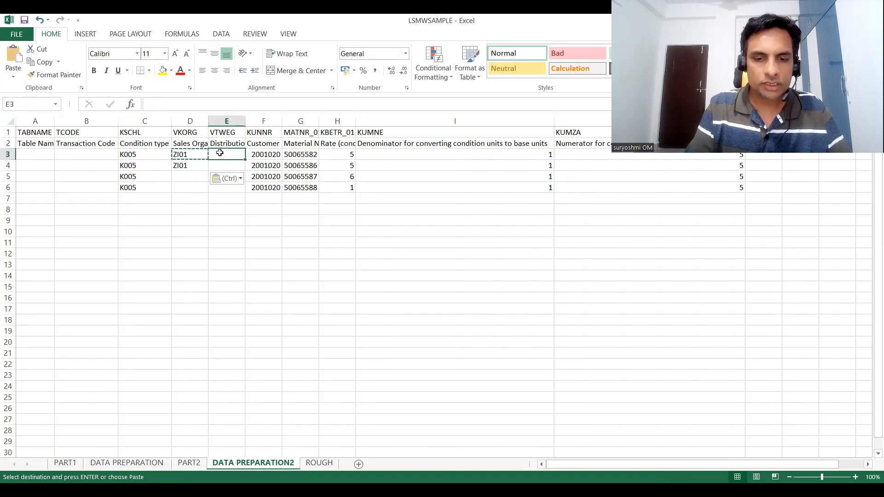
type("J1")
key("Return")
type("J1")
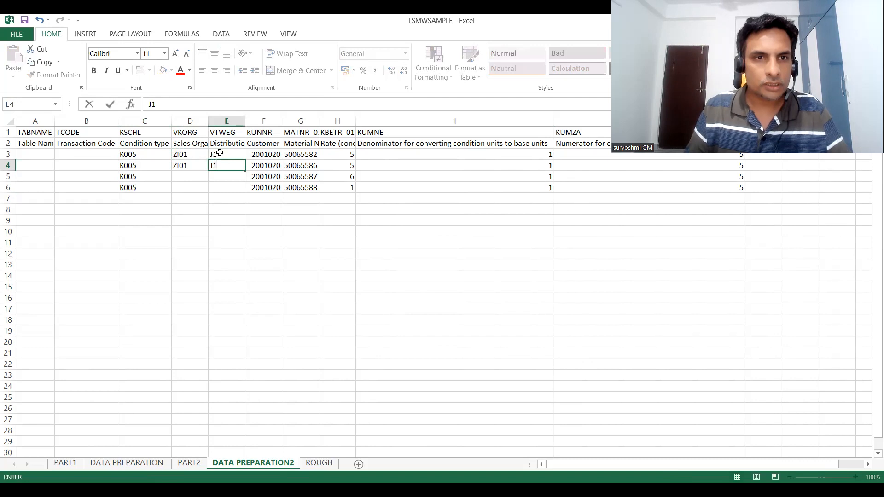
Step: Fill the sales organization and distribution channel values in D3:E4 down through row 6
key("Left")
key("Up")
key("shift+Down")
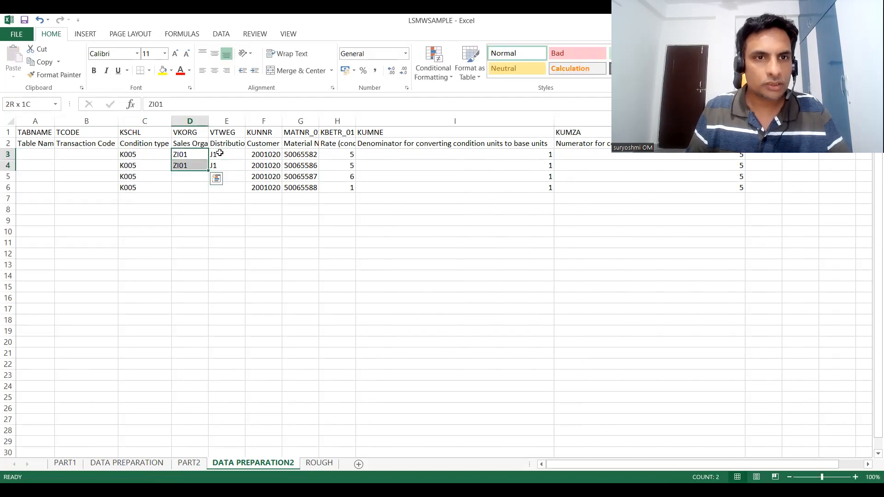
key("shift+Right")
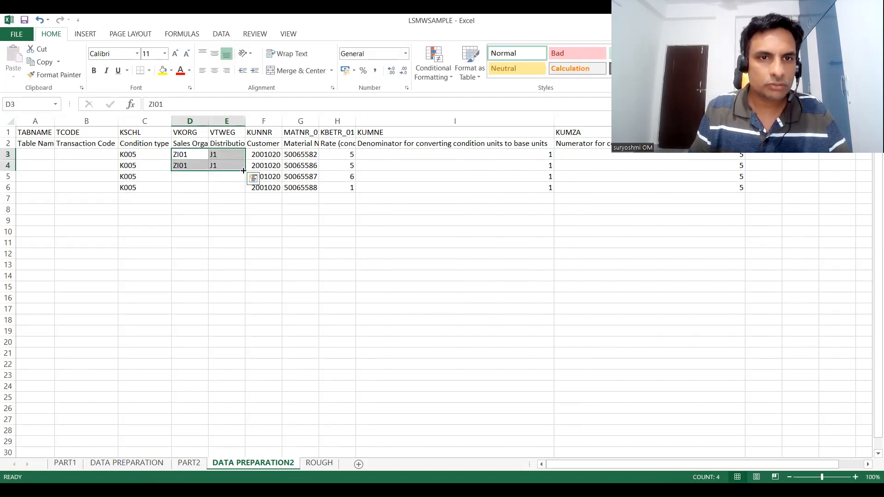
double_click(244, 171)
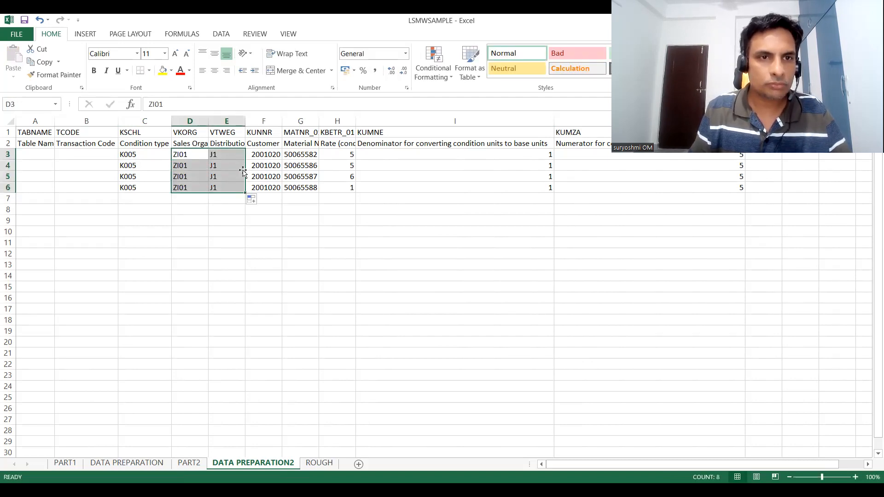
Step: Copy the second customer's numbers from G3:G6 on the ROUGH sheet into F7:F10 under KUNNR on DATA PREPARATION2
left_click(136, 203)
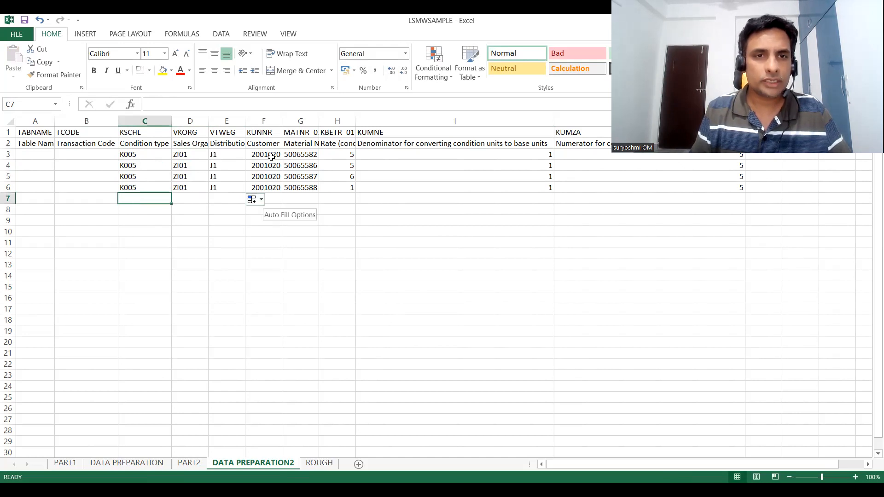
left_click(318, 463)
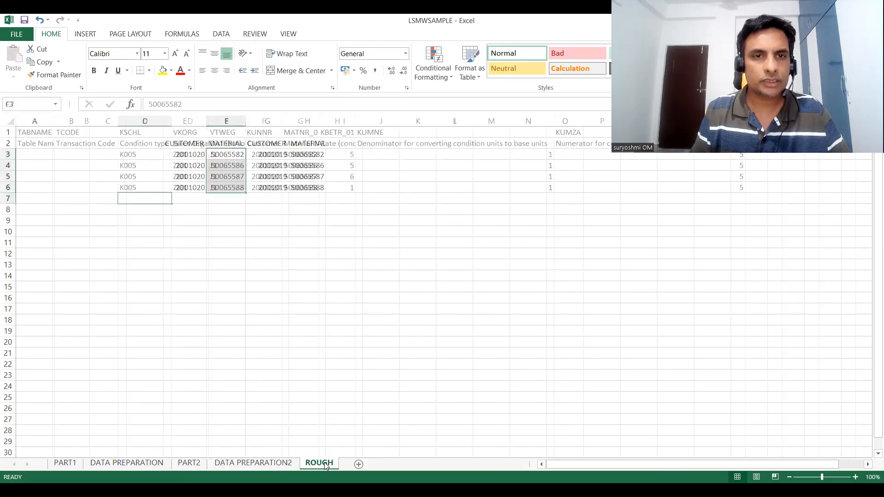
left_click(265, 155)
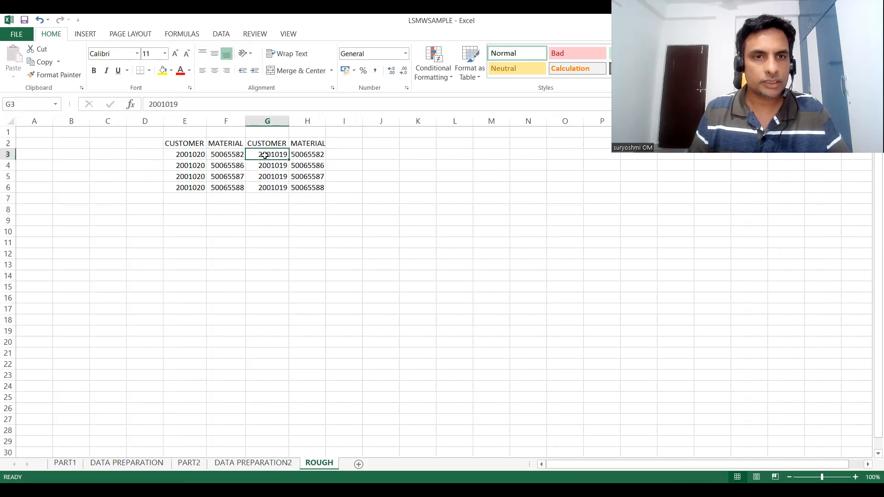
key("shift+Down")
key("shift+Down")
key("shift+Down")
key("ctrl+c")
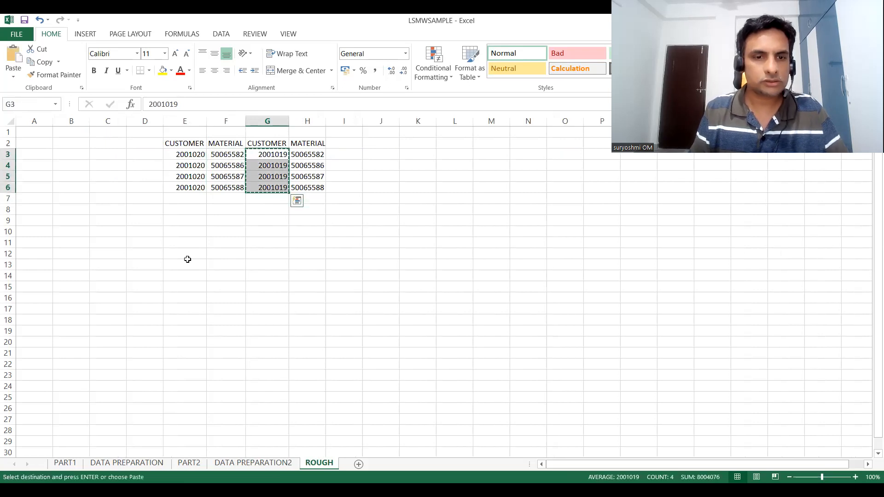
left_click(236, 464)
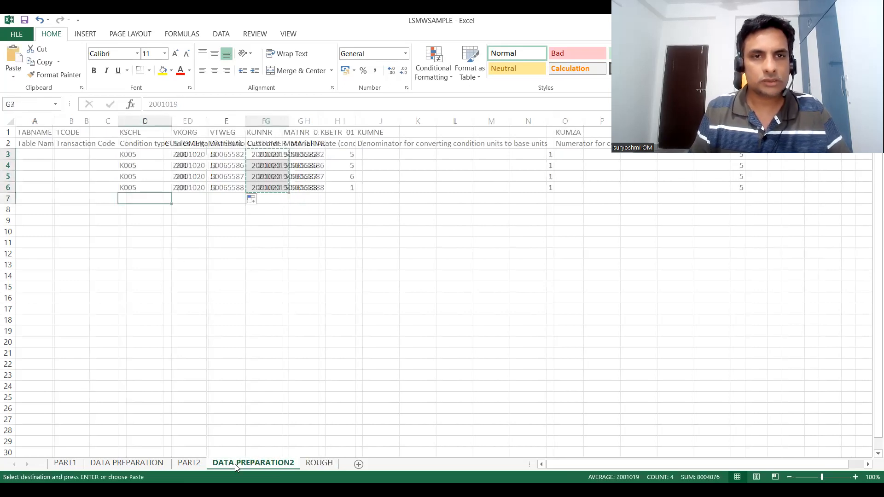
left_click(267, 198)
key("ctrl+v")
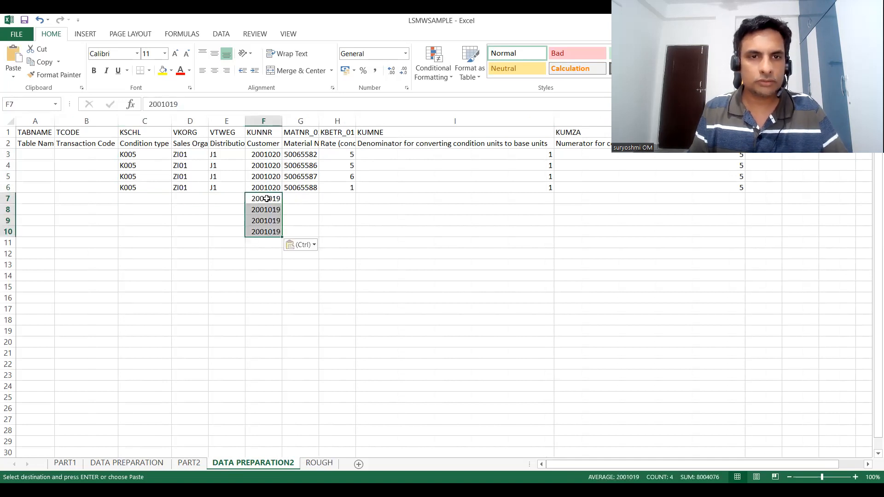
Step: Copy the four material numbers in F3:F6 on the ROUGH sheet
left_click(318, 463)
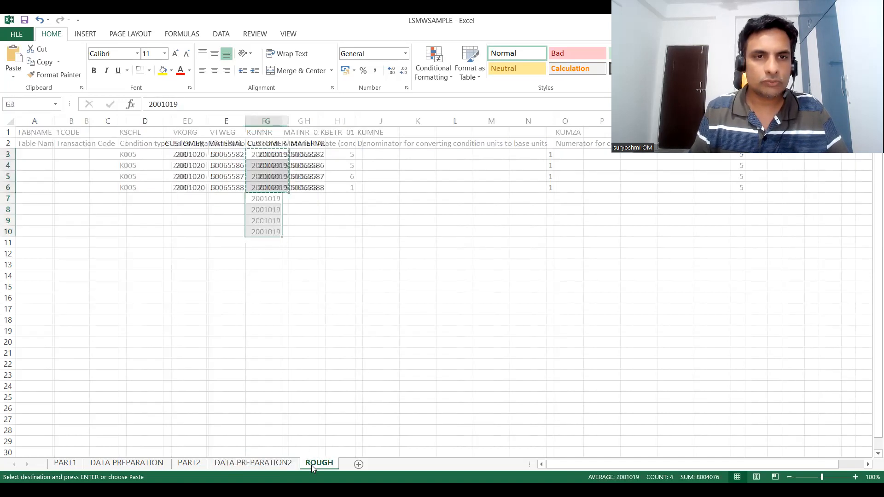
left_click(234, 156)
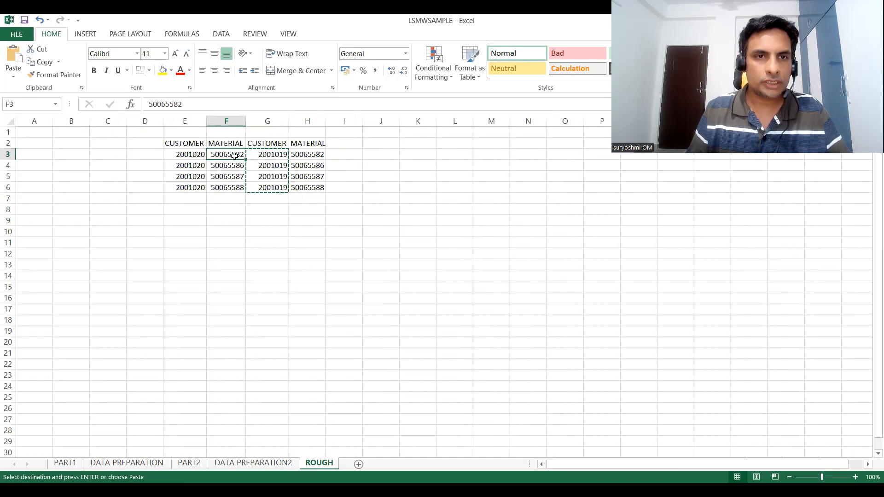
key("shift+Down")
key("shift+Down")
key("shift+Down")
key("ctrl+c")
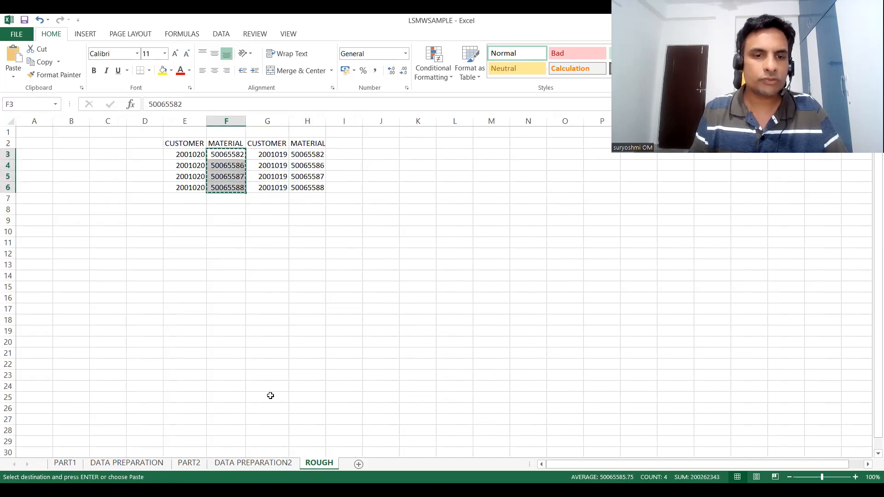
Step: Paste the copied material numbers into G7:G10 of the DATA PREPARATION2 sheet
left_click(249, 463)
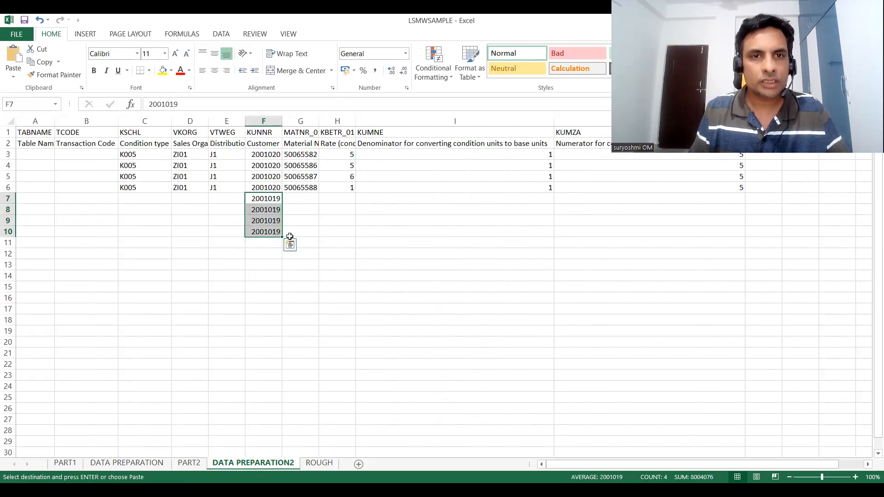
left_click(301, 197)
key("ctrl+v")
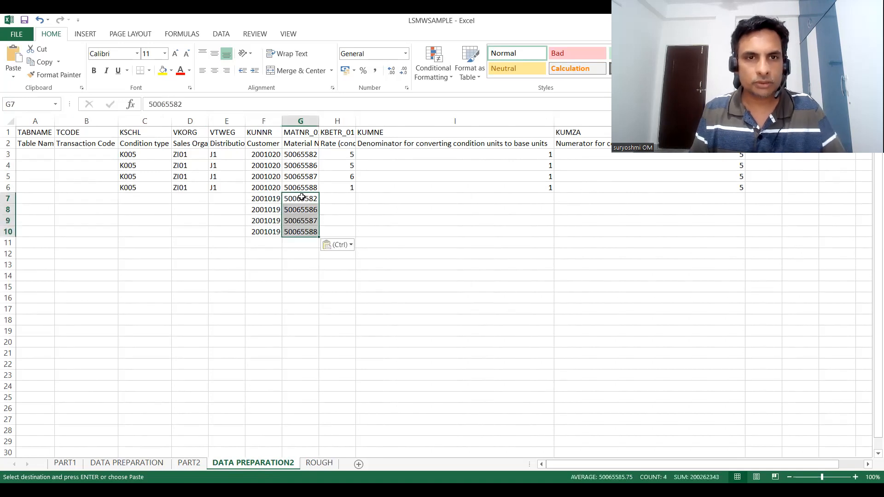
Step: Enter the KBETR_01 rates 4, 4, 4 and 3 in cells H7:H10
left_click(342, 188)
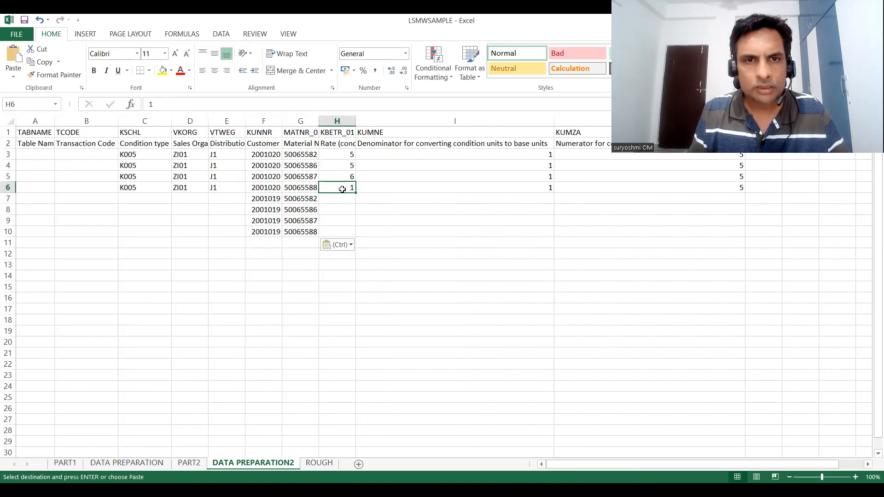
left_click(343, 199)
type("4")
key("Return")
type("4")
key("Return")
type("4")
key("Return")
type("3")
key("Return")
key("Up")
key("Up")
key("Up")
key("Up")
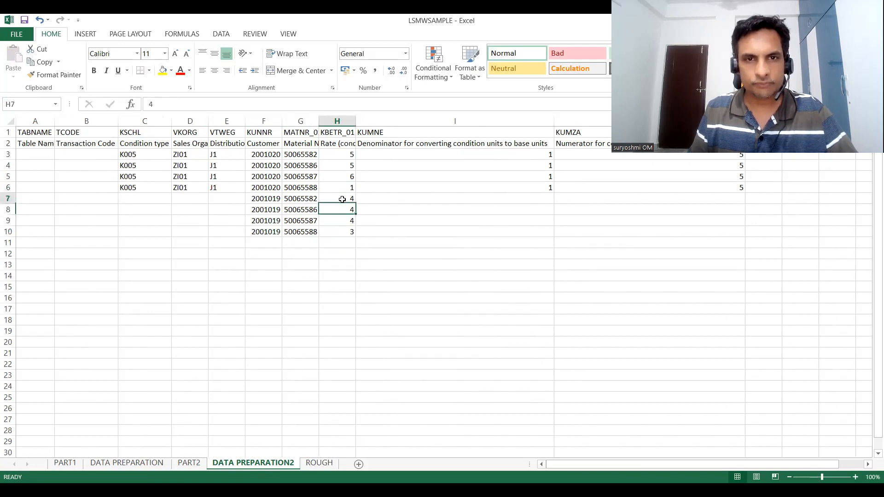
Step: Enter 1 as the KUMNE denominator in each of the cells I7:I10
key("Right")
type("1")
key("Return")
type("1")
key("Return")
type("1")
key("Return")
type("1")
Step: Enter 5 as the KUMZA numerator in each of the cells J7:J10
key("Up")
key("Up")
key("Up")
key("Right")
type("5")
key("Return")
type("5")
key("Return")
type("5")
key("Return")
type("5")
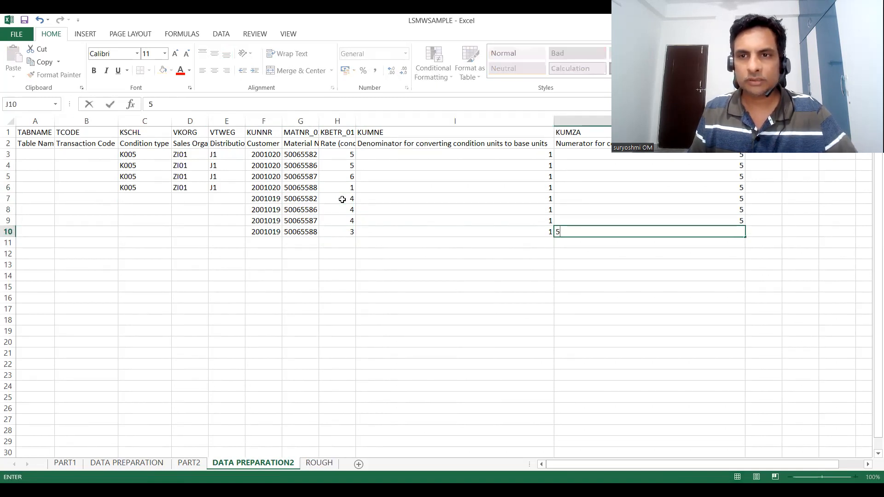
key("Left")
Step: Fill the condition type, sales organization and distribution channel values from C5:E6 down to row 10
key("Left")
key("Left")
key("Left")
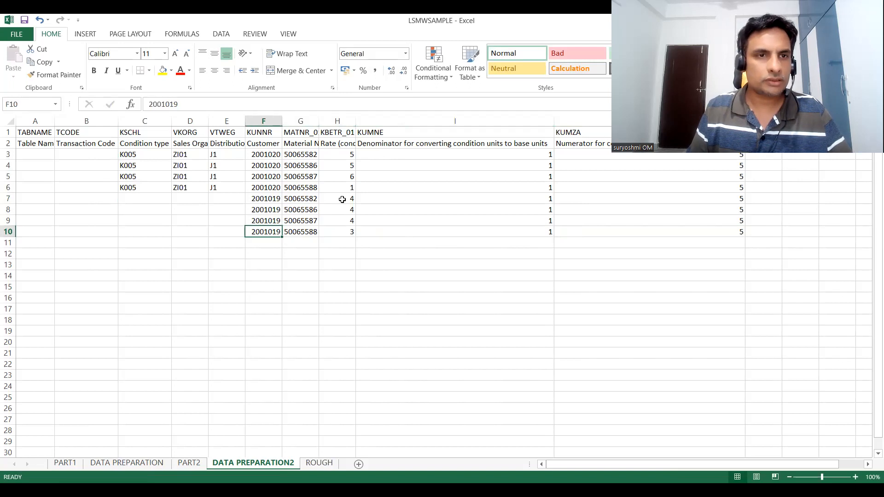
key("Left")
key("Left")
key("Left")
key("Left")
key("Left")
key("Up")
key("Up")
key("Up")
key("Up")
key("Up")
key("Up")
key("Right")
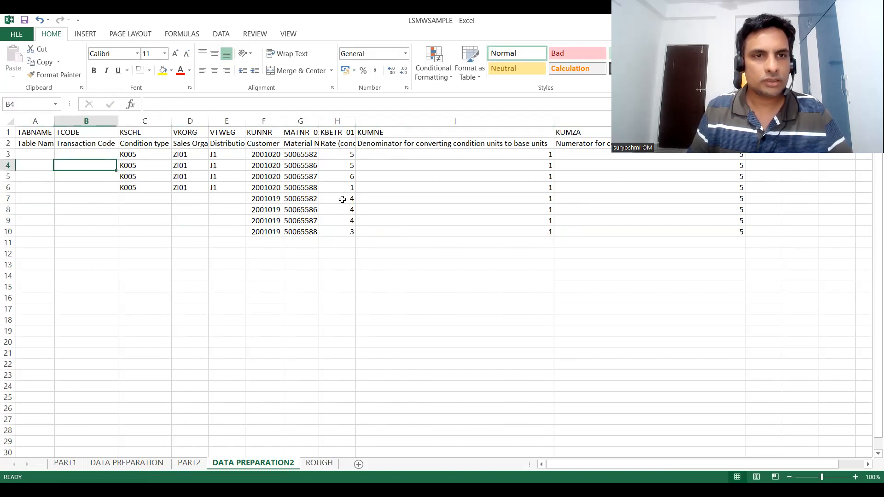
key("Right")
key("Down")
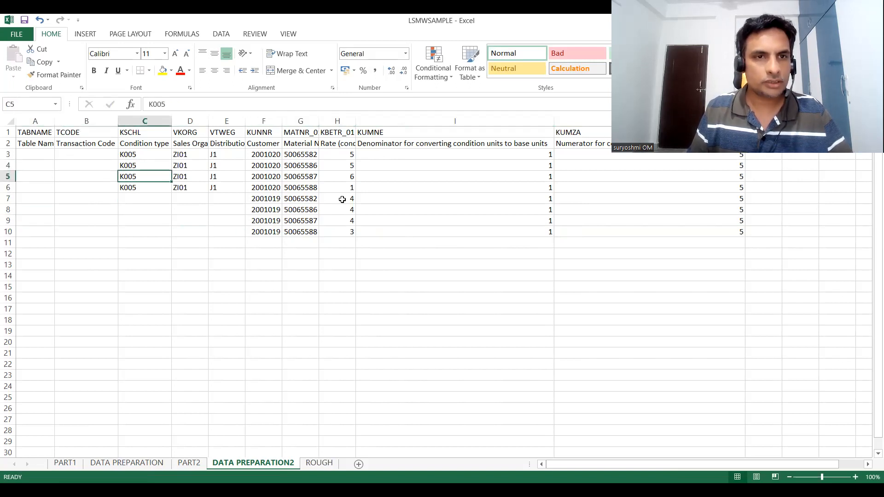
key("shift+Down")
key("shift+Right")
key("shift+Right")
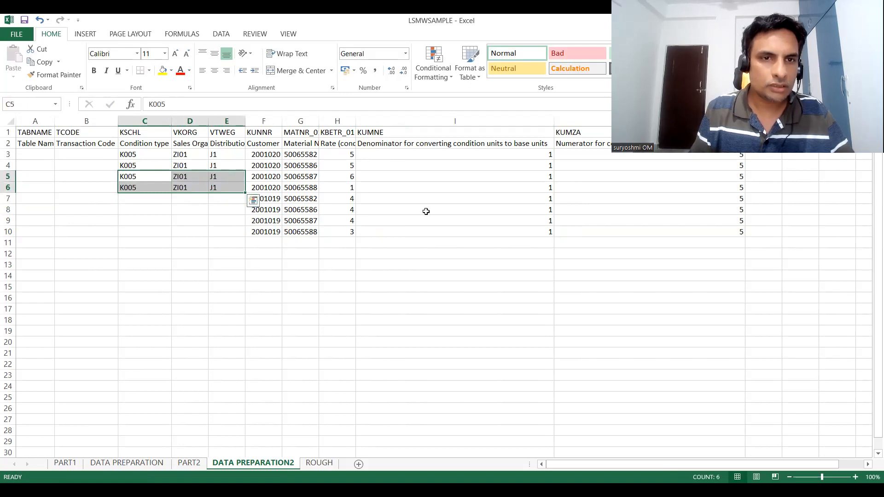
left_click_drag(246, 193, 246, 236)
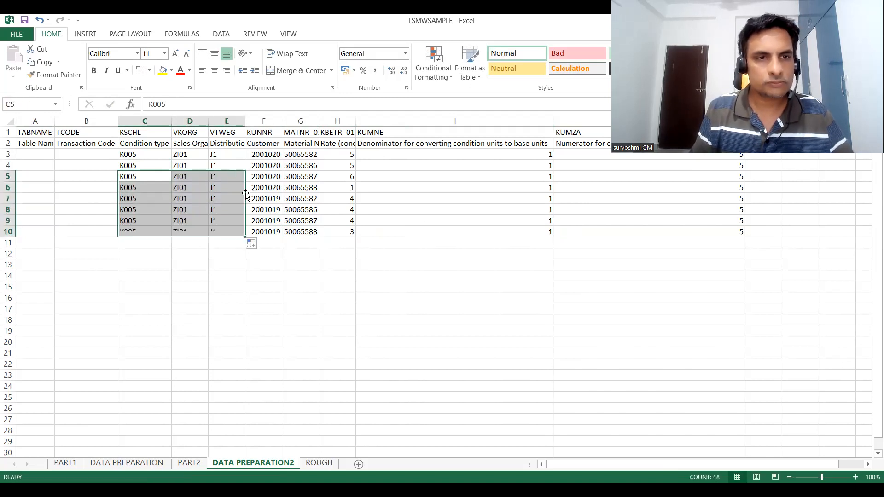
left_click(156, 161)
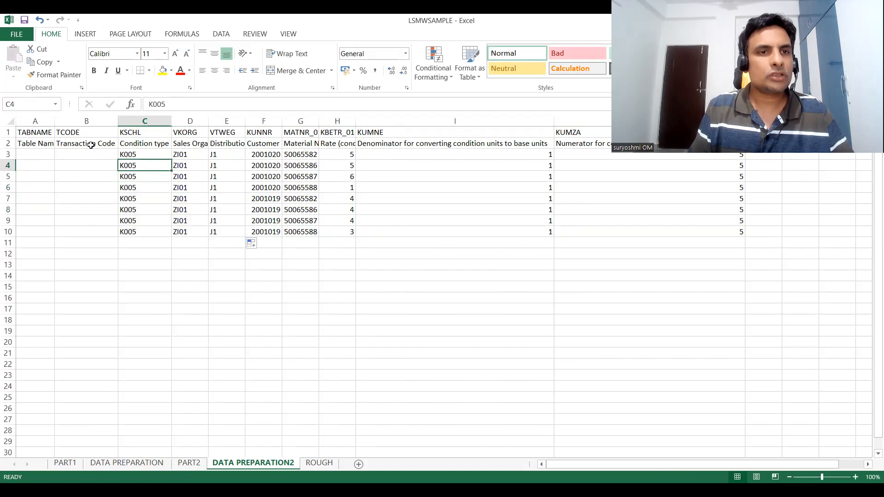
Step: Set the number format of the whole data range A1:J10 to Text
left_click(18, 133)
left_click_drag(21, 133, 20, 232)
key("shift+Right")
key("shift+Right")
key("shift+Right")
key("shift+Right")
key("shift+Right")
key("shift+Right")
key("shift+Right")
key("shift+Right")
key("shift+Right")
key("shift+Right")
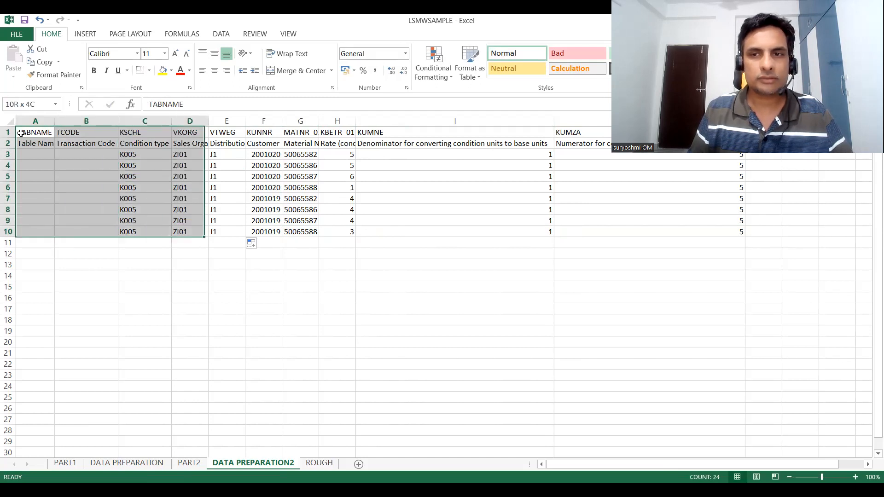
key("shift+Left")
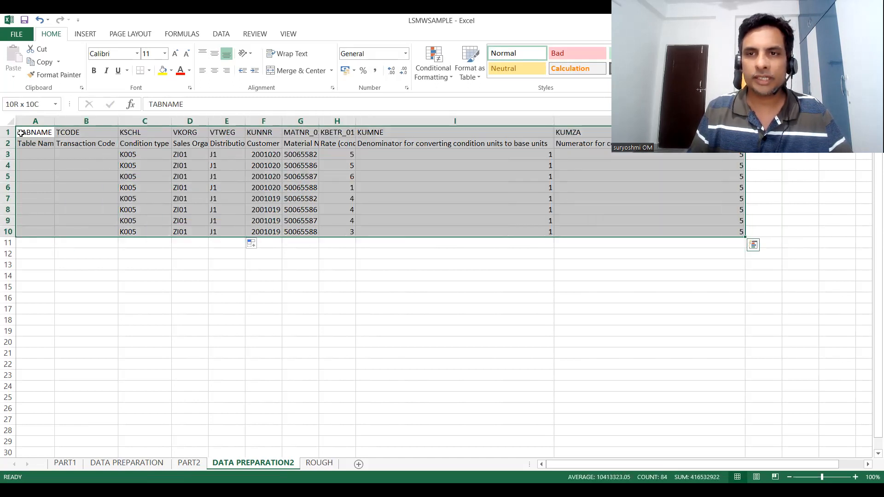
left_click(357, 54)
type("Time")
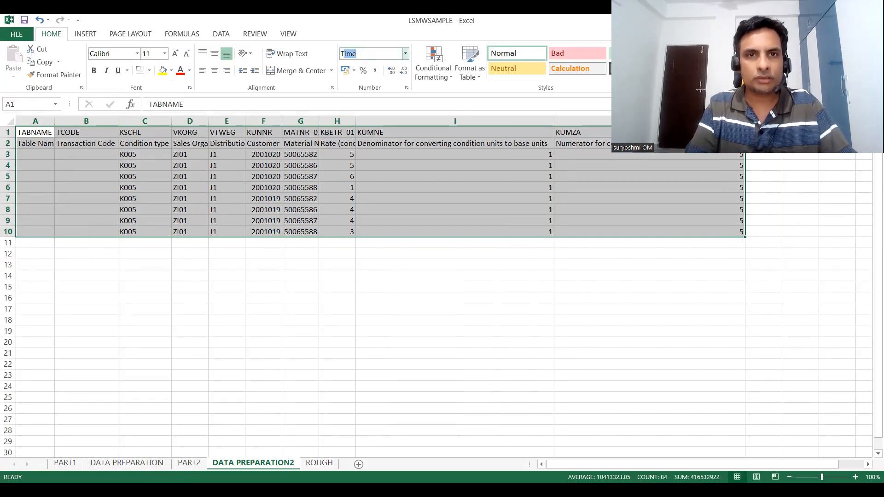
type("ex")
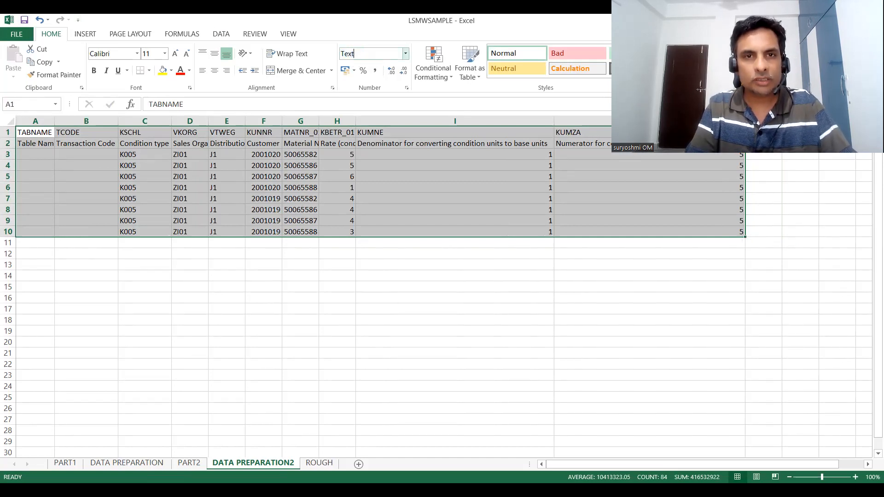
key("Return")
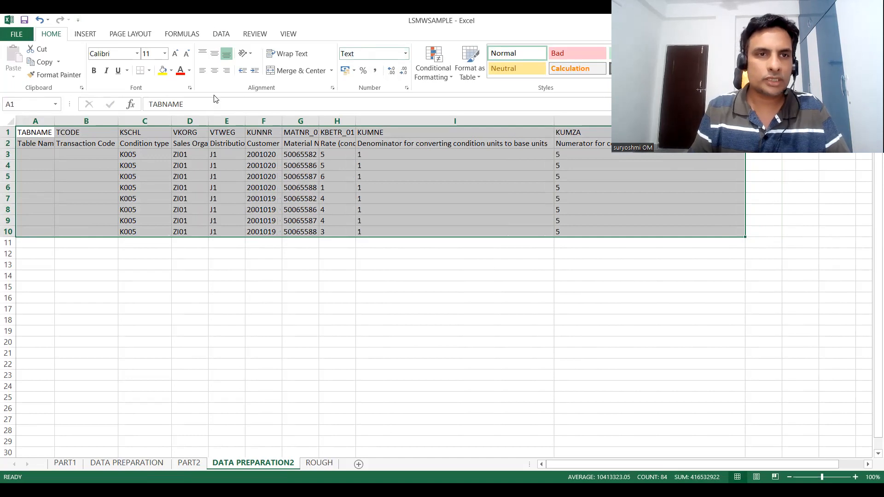
left_click(163, 157)
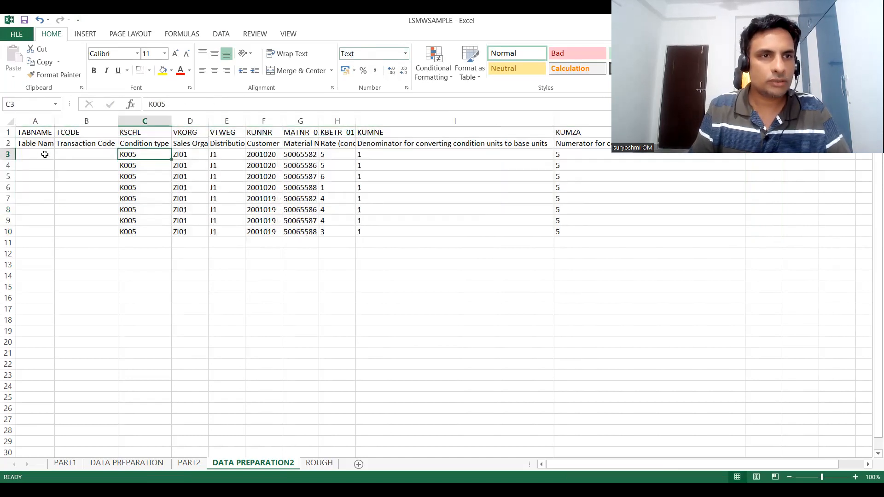
Step: Delete the two header rows, 1 and 2, so only data records are left
left_click(9, 143)
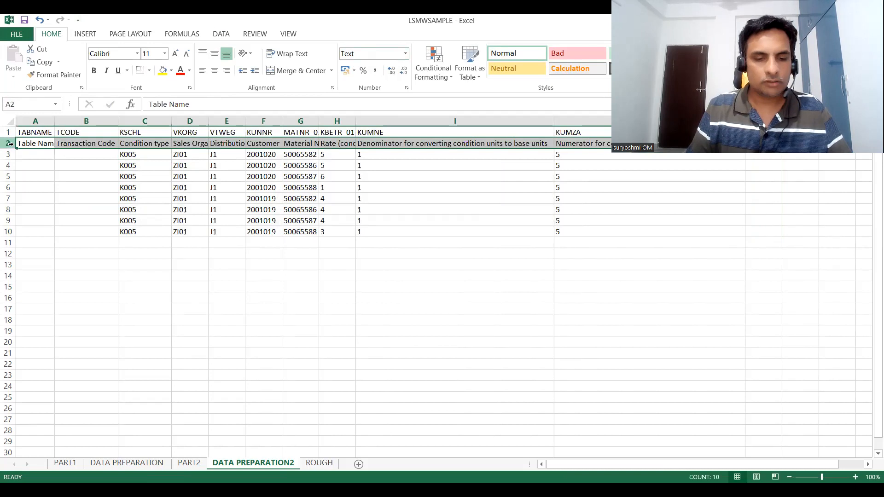
left_click_drag(10, 143, 8, 132)
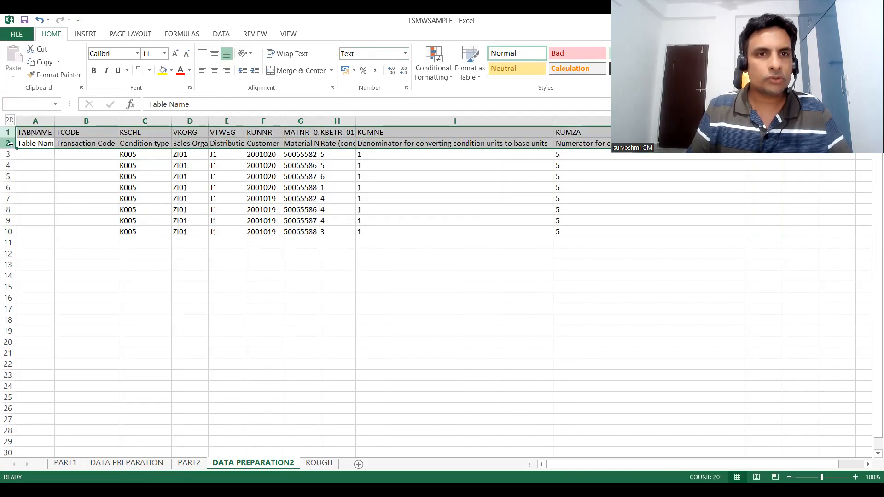
right_click(101, 142)
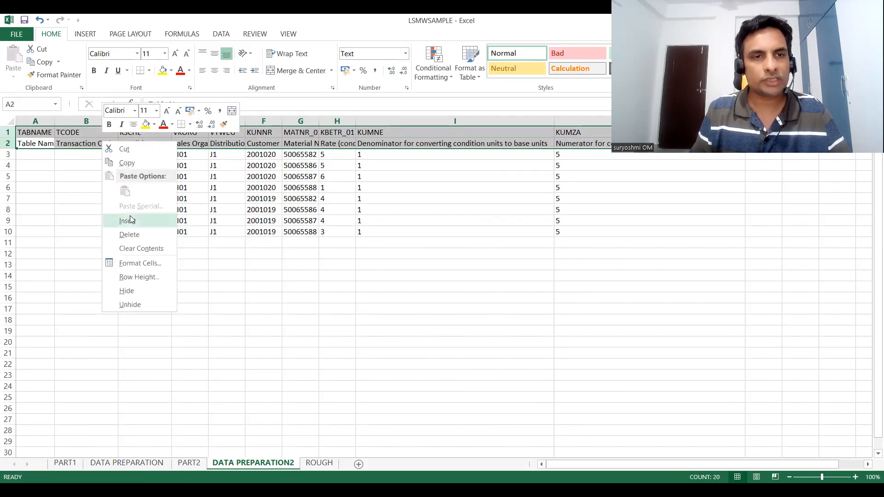
left_click(137, 240)
left_click(126, 137)
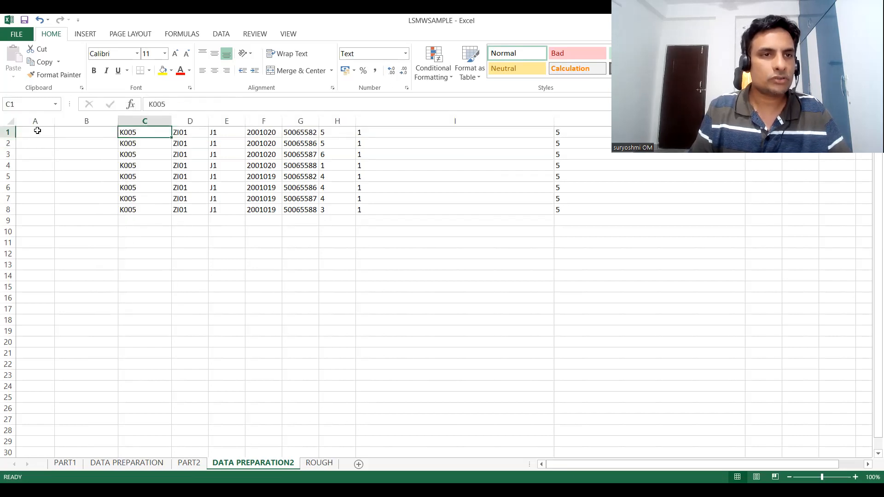
Step: Copy the data range A1:J8 and switch to another window
left_click(21, 133)
key("shift+Down")
key("shift+Down")
key("shift+Down")
key("shift+Down")
key("shift+Down")
key("shift+Down")
key("shift+Down")
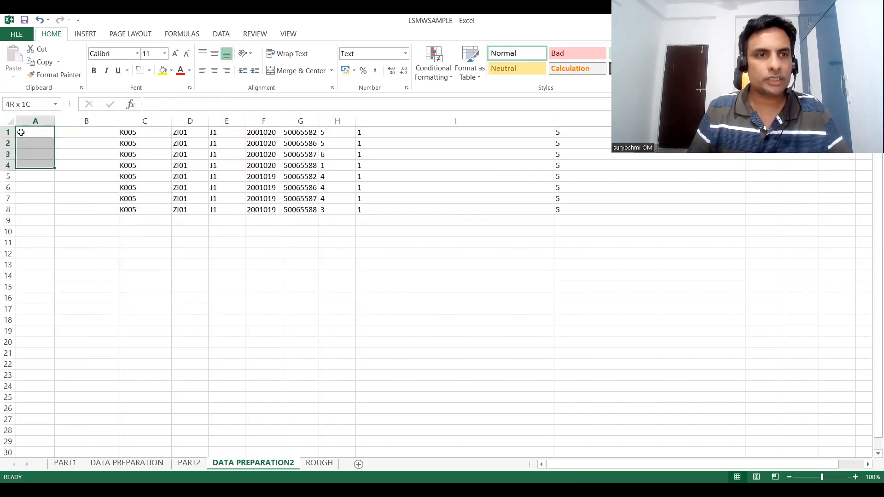
key("shift+Right")
key("shift+Right")
key("shift+Right")
key("shift+Right")
key("shift+Right")
key("shift+Right")
key("shift+Right")
key("shift+Right")
key("shift+Right")
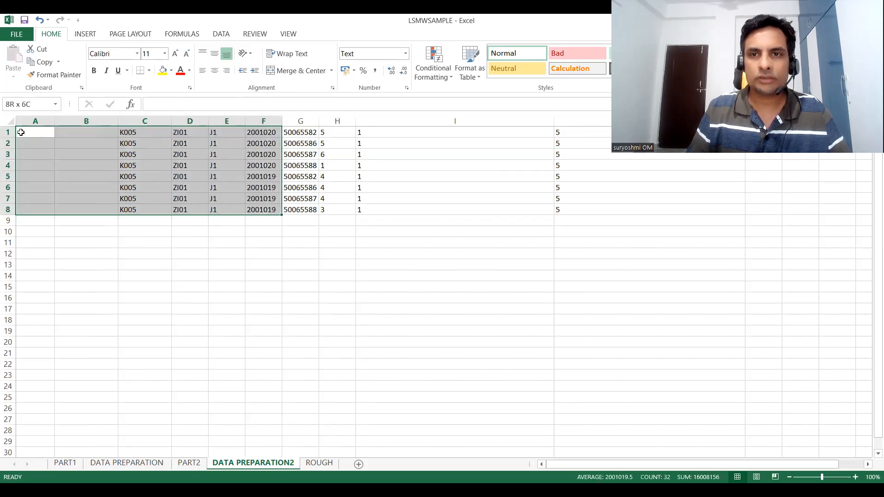
key("ctrl+c")
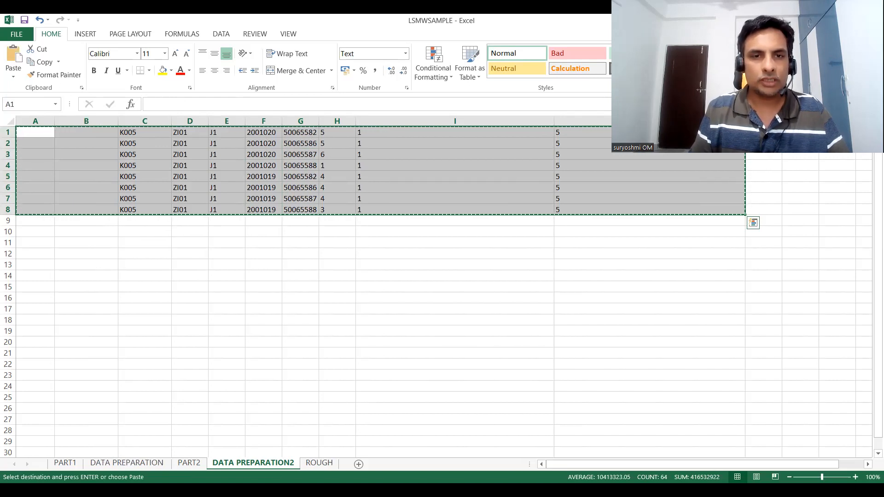
key("alt+Tab")
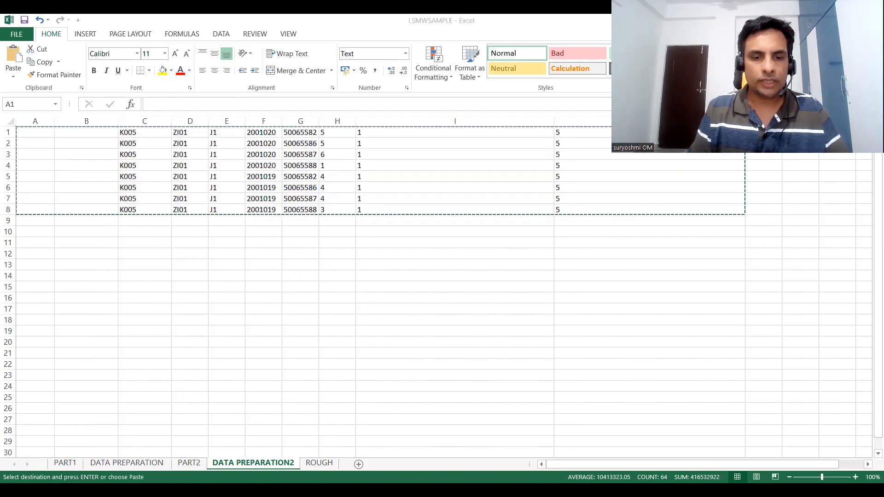
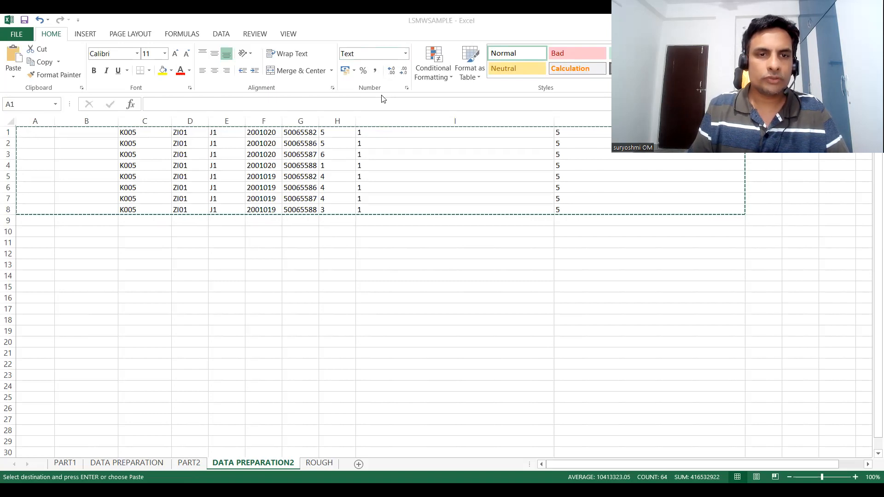
Step: Delete column F with the field descriptions from the PART2 sheet
left_click(179, 467)
left_click(180, 467)
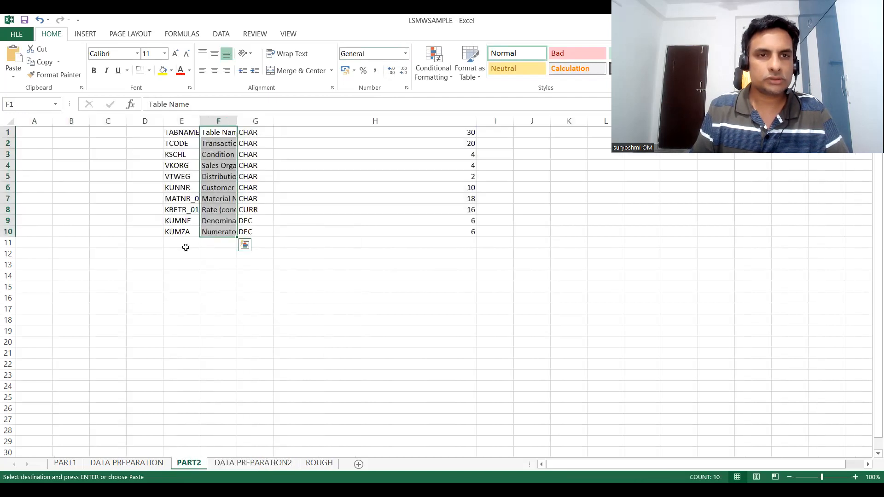
left_click(214, 120)
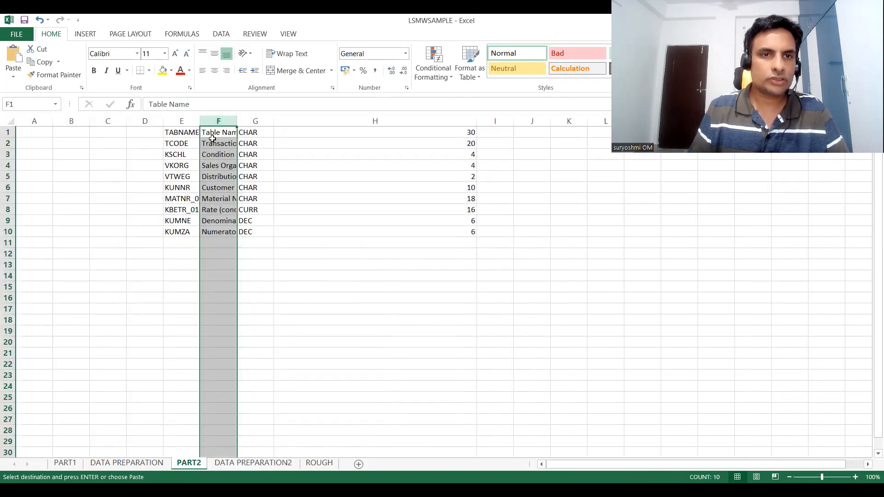
right_click(212, 139)
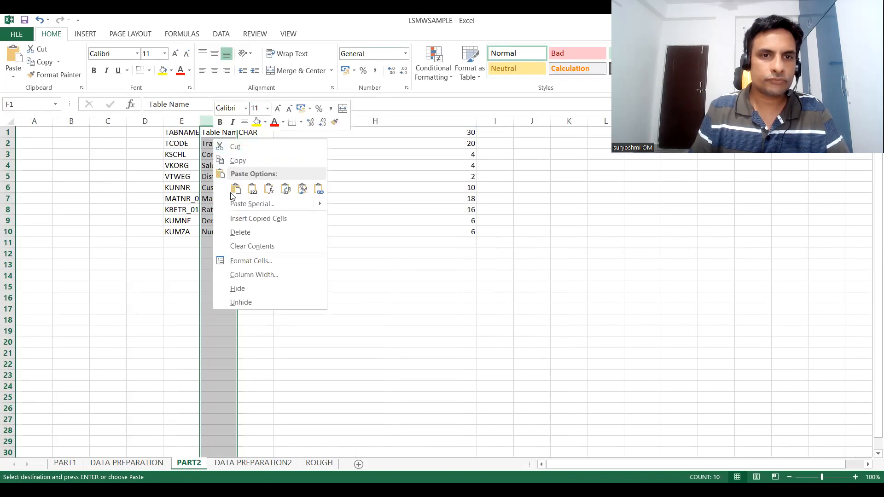
left_click(244, 233)
Step: Replace the field types in F1:F10 with C, entering it in the first two cells and filling down
left_click(223, 134)
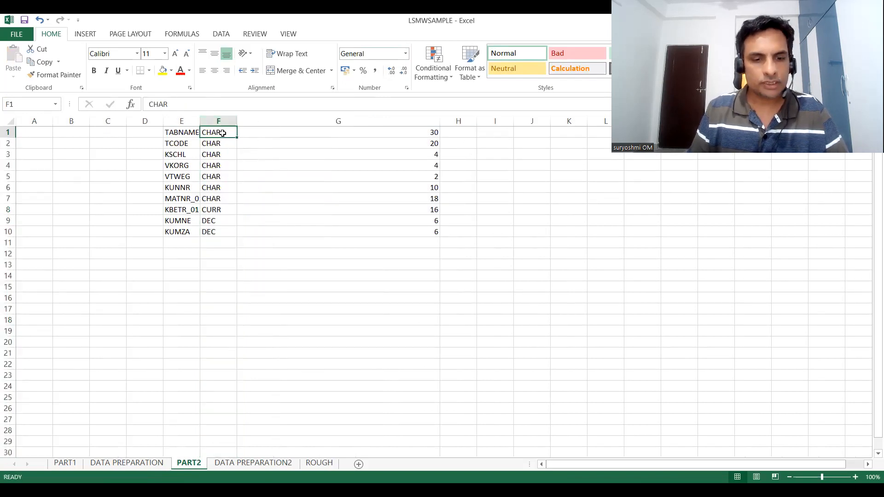
type("C")
key("Down")
type("C")
key("Up")
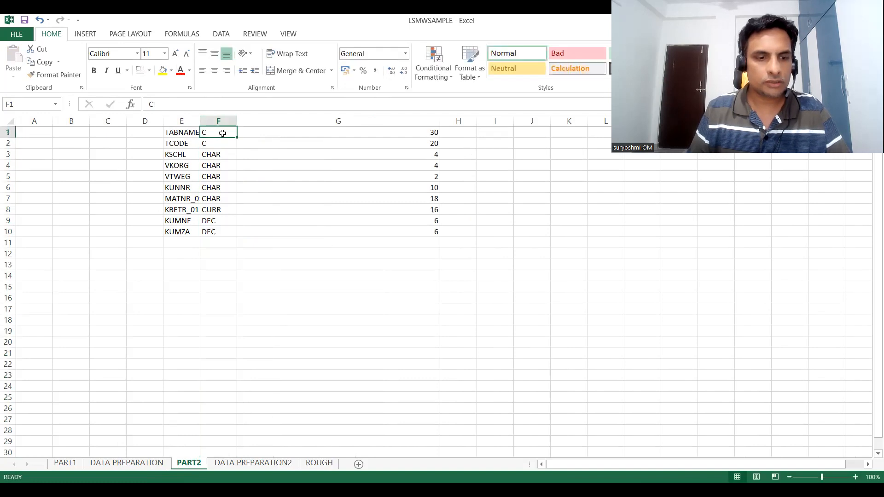
key("shift+Down")
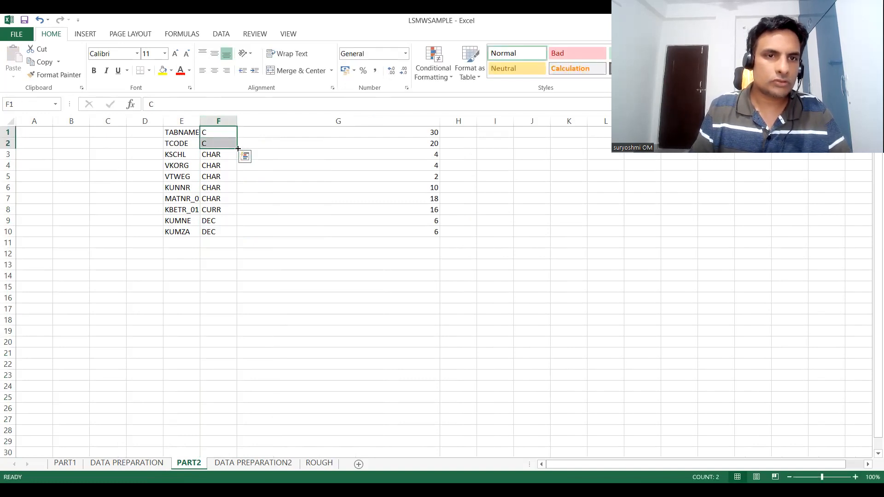
double_click(238, 148)
left_click(183, 132)
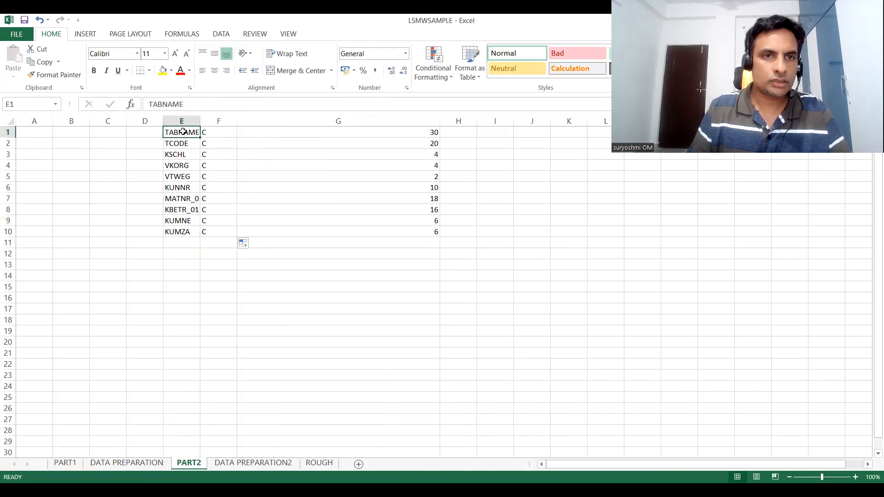
key("shift+Down")
key("shift+Down")
key("shift+Down")
key("shift+Down")
key("shift+Down")
key("shift+Down")
key("shift+Down")
key("shift+Down")
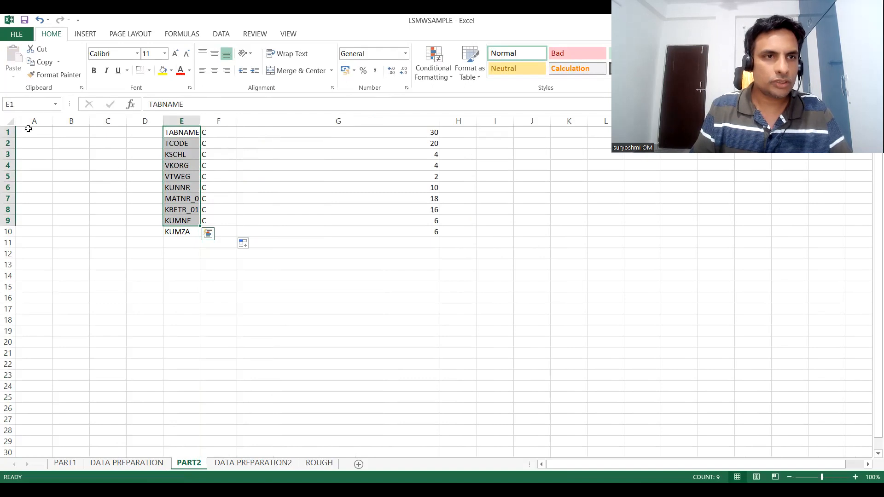
Step: Delete the TABNAME and TCODE rows from the PART2 field list
left_click(7, 143)
left_click(8, 133, "shift")
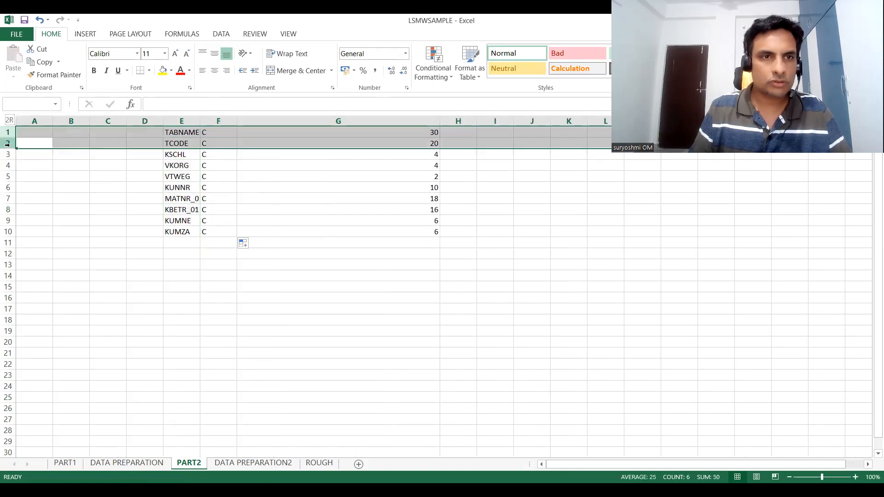
right_click(119, 138)
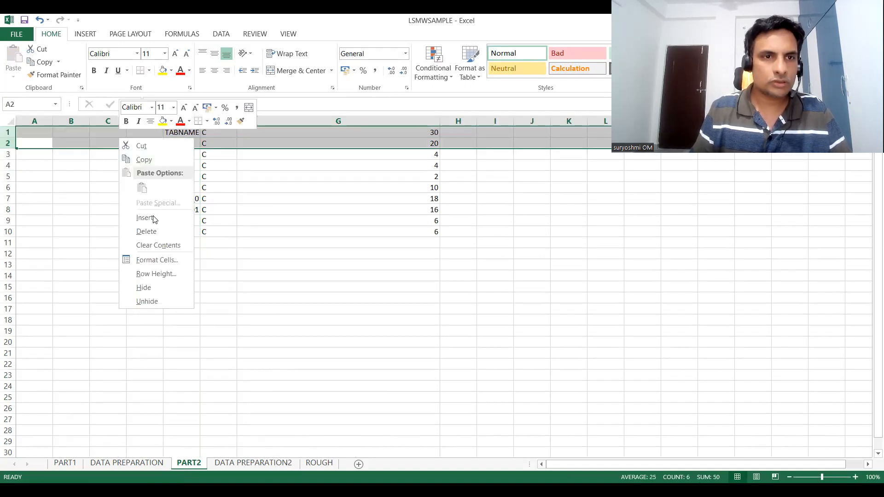
key("d")
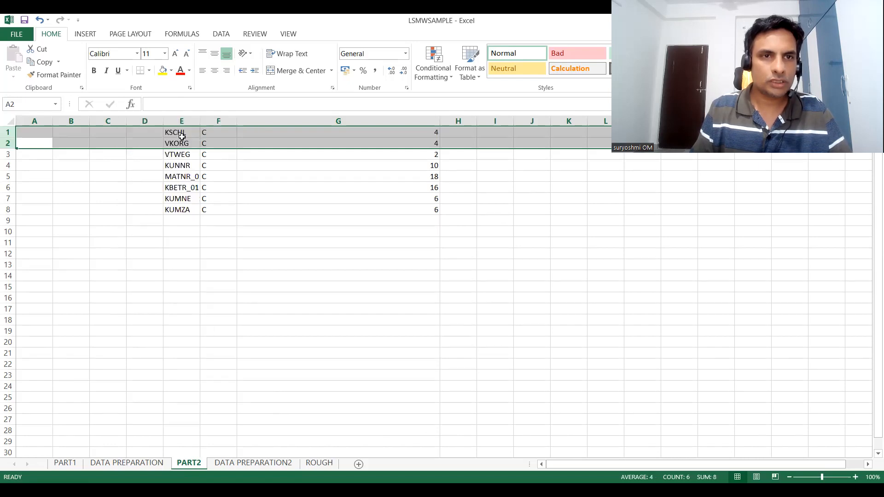
left_click(181, 135)
key("shift+Down")
key("shift+Down")
key("shift+Down")
key("shift+Down")
key("shift+Down")
key("shift+Down")
key("shift+Down")
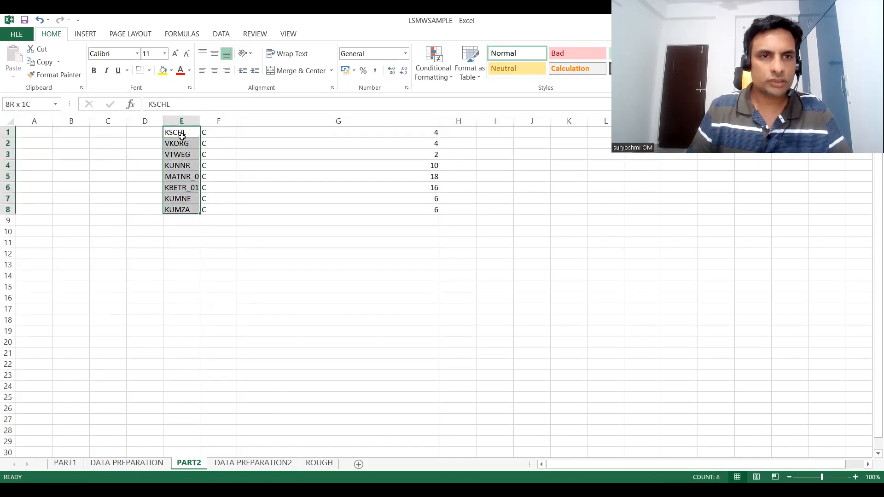
key("shift+Right")
key("shift+Right")
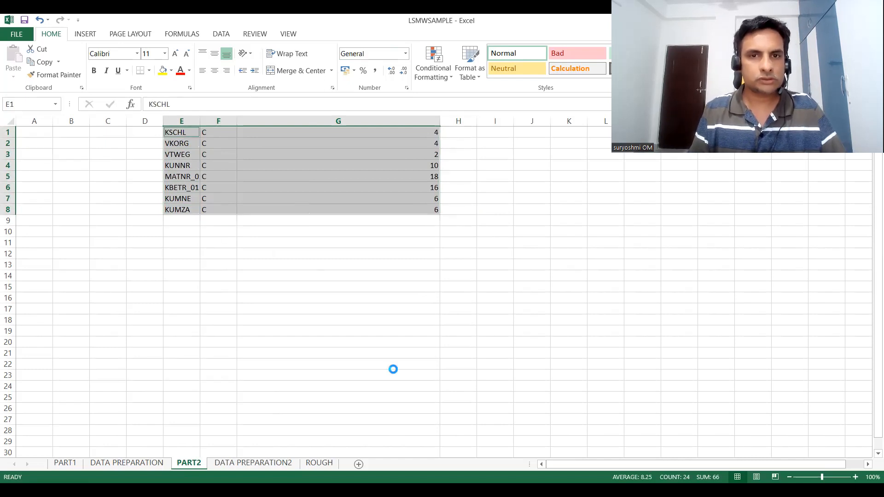
left_click(443, 275)
left_click(303, 184)
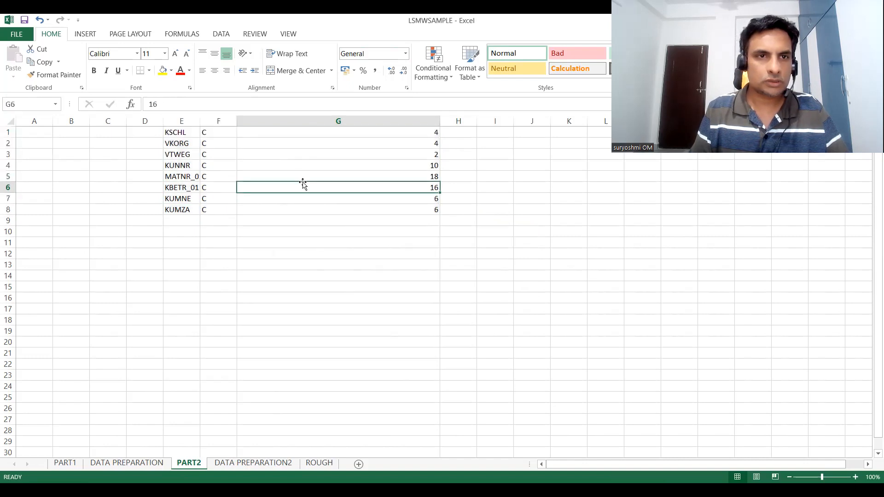
Step: Copy the field names, types and lengths in E1:G8 and switch to the SAP LSM Workbench
left_click(174, 129)
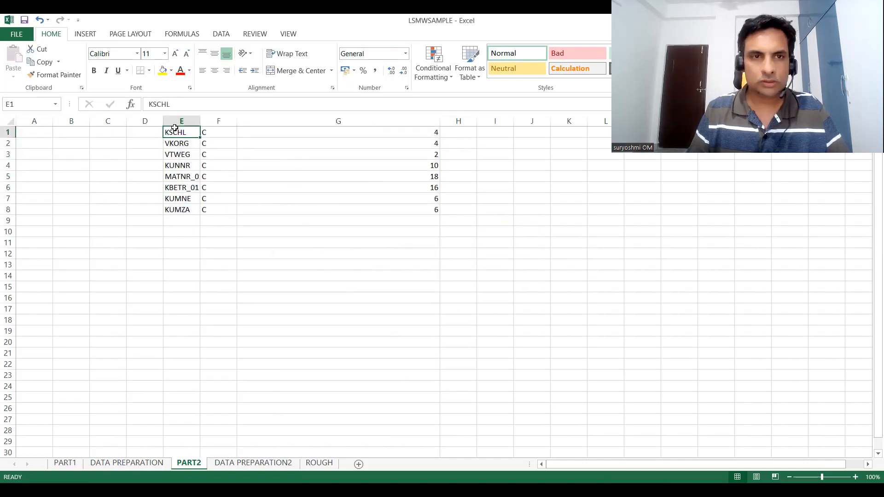
key("shift+Down")
key("shift+Down")
key("shift+Down")
key("shift+Down")
key("shift+Down")
key("shift+Down")
key("shift+Down")
key("shift+Right")
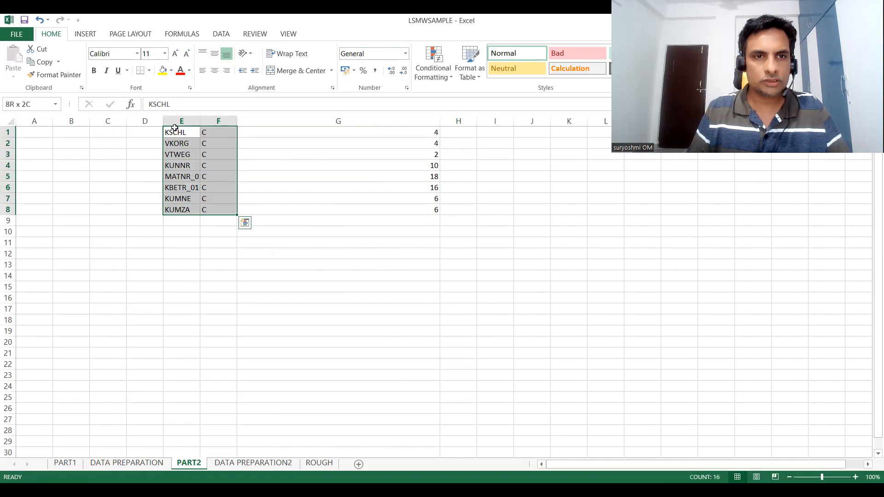
key("shift+Right")
key("ctrl+c")
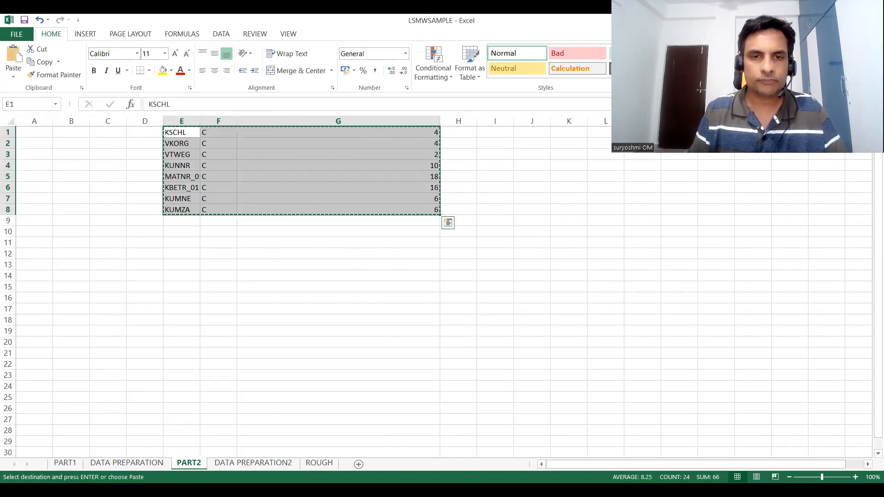
key("alt+Tab")
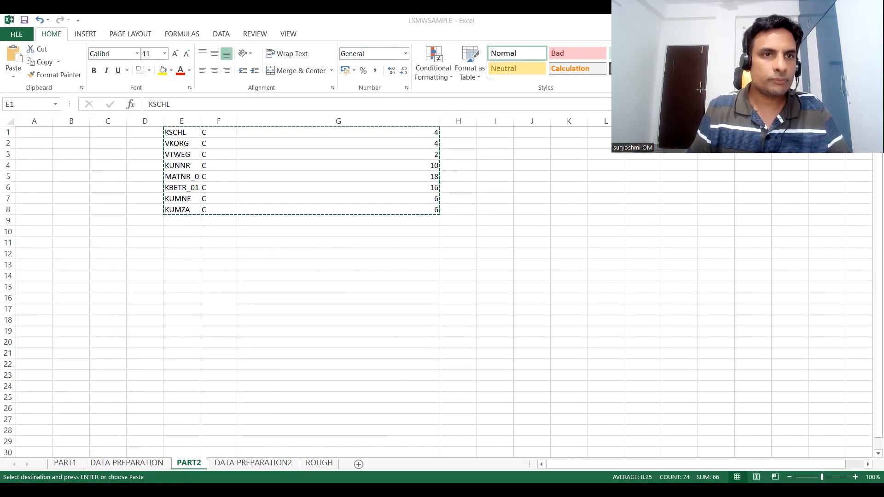
key("alt+Tab")
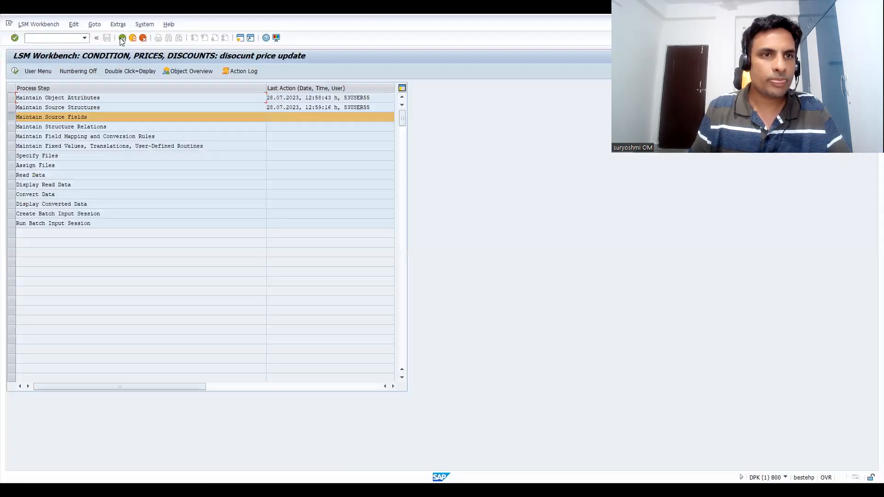
Step: Open the Maintain Source Fields process step in change mode and select the source structure DISCOUTS
left_click(16, 71)
left_click(15, 70)
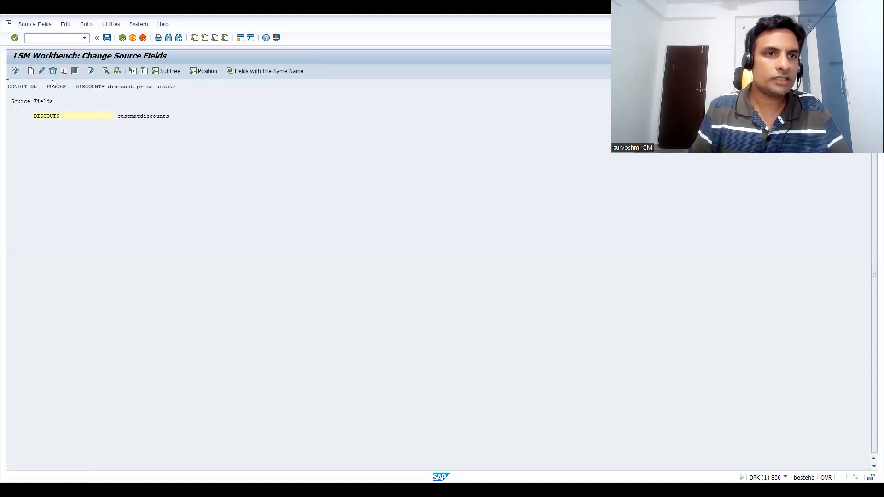
left_click(75, 71)
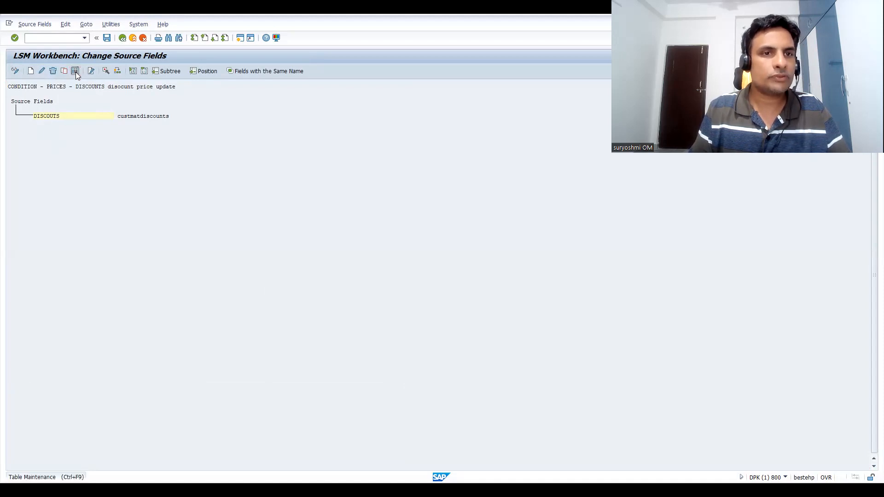
left_click(219, 236)
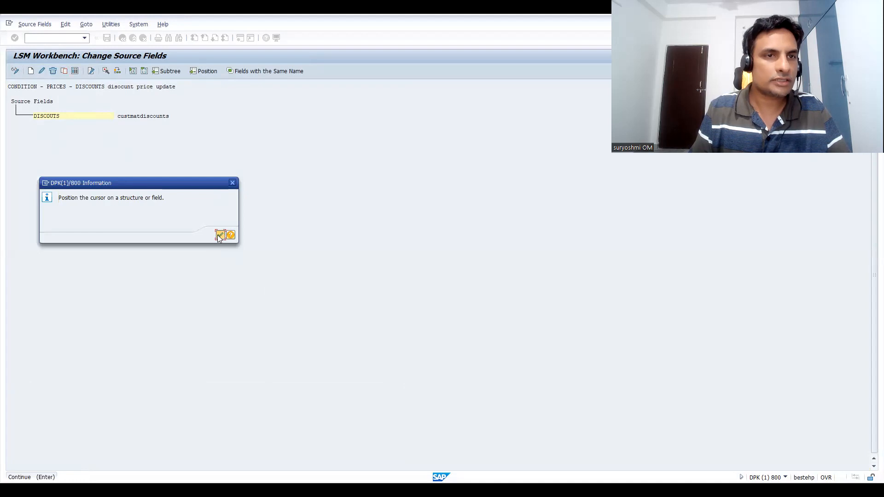
left_click(62, 115)
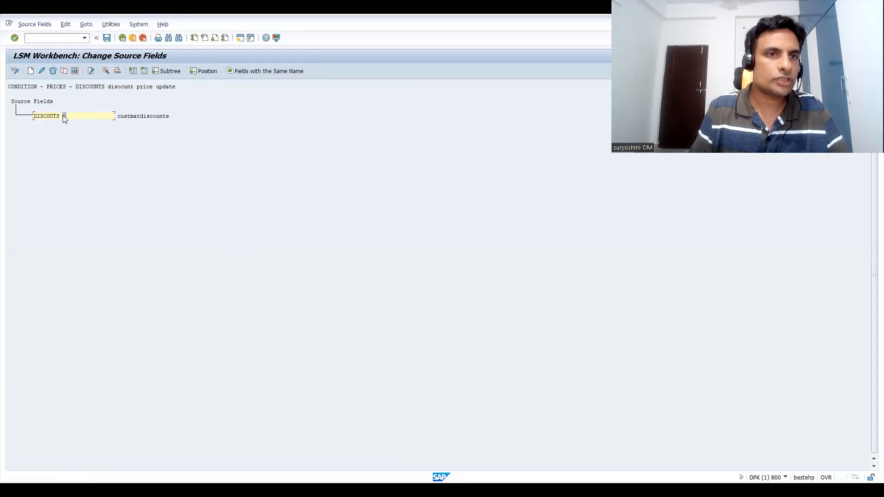
Step: Paste the copied field list into the table maintenance of DISCOUTS, then return to the process steps, saving the changes
left_click(73, 71)
key("ctrl+v")
key("Return")
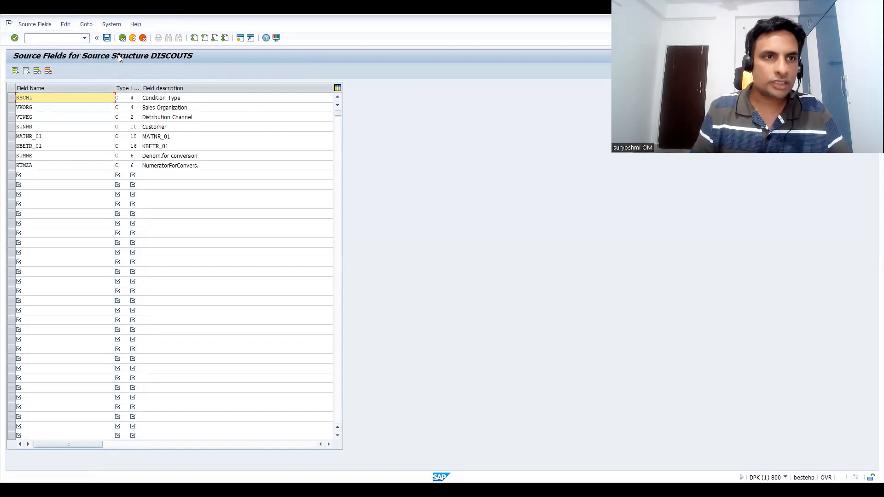
left_click(122, 39)
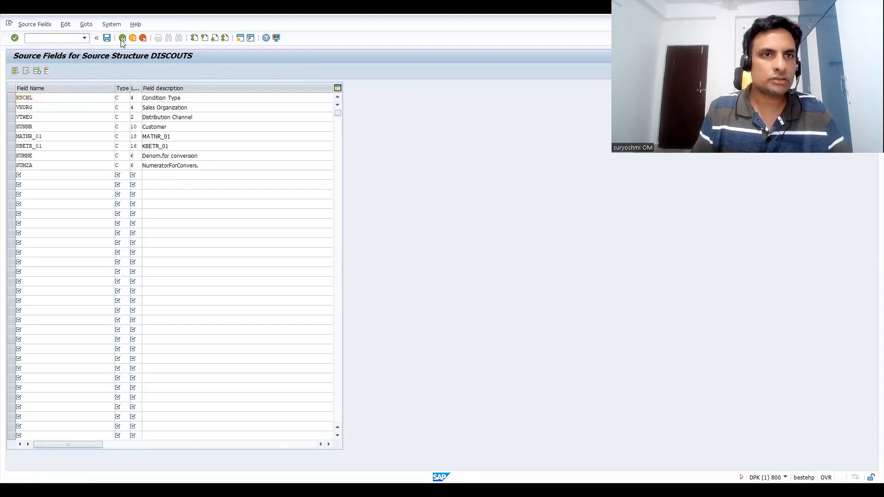
left_click(122, 38)
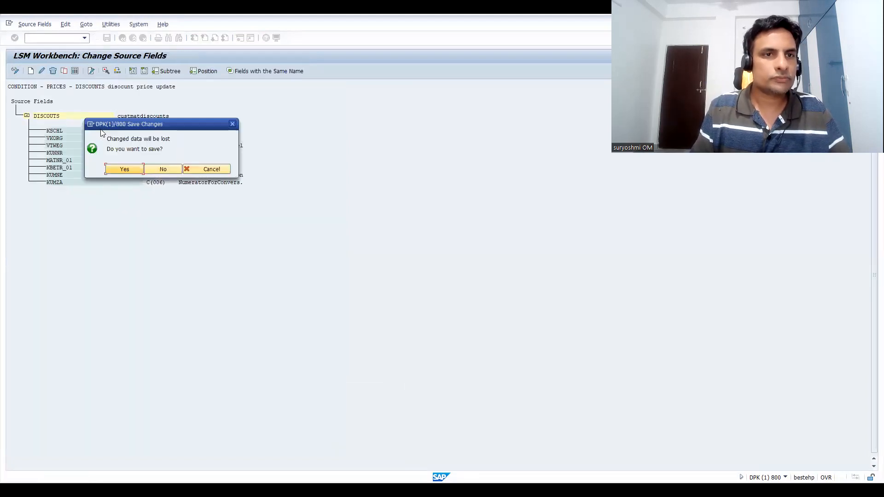
left_click(123, 170)
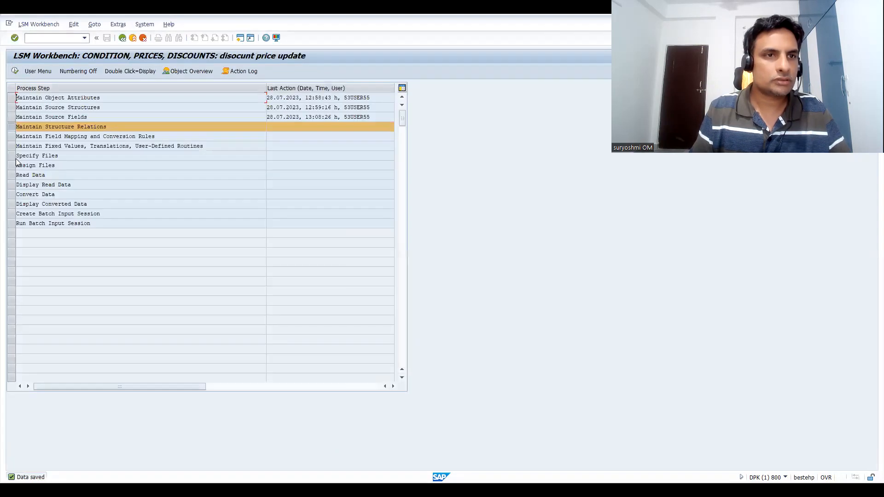
Step: Open Maintain Structure Relations in change mode, save the DISCOUNTS to DISCOUTS relationship and return to the process steps
left_click(15, 72)
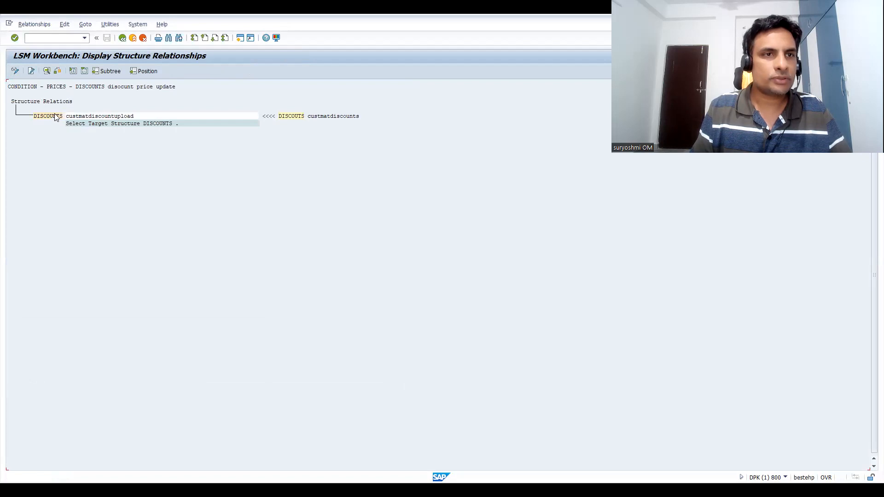
left_click(16, 72)
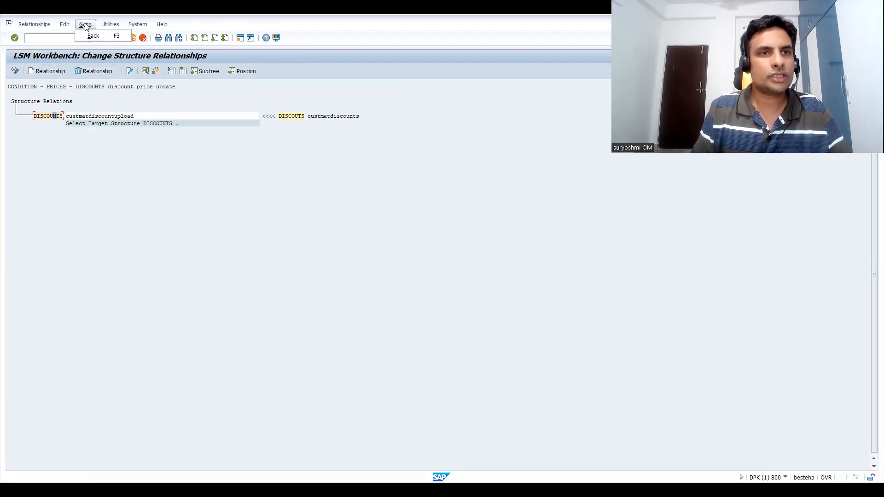
left_click(104, 25)
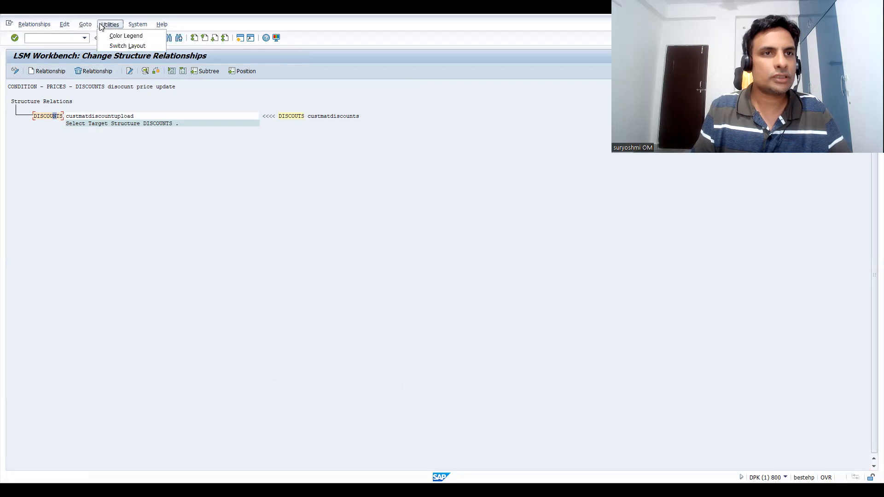
left_click(85, 25)
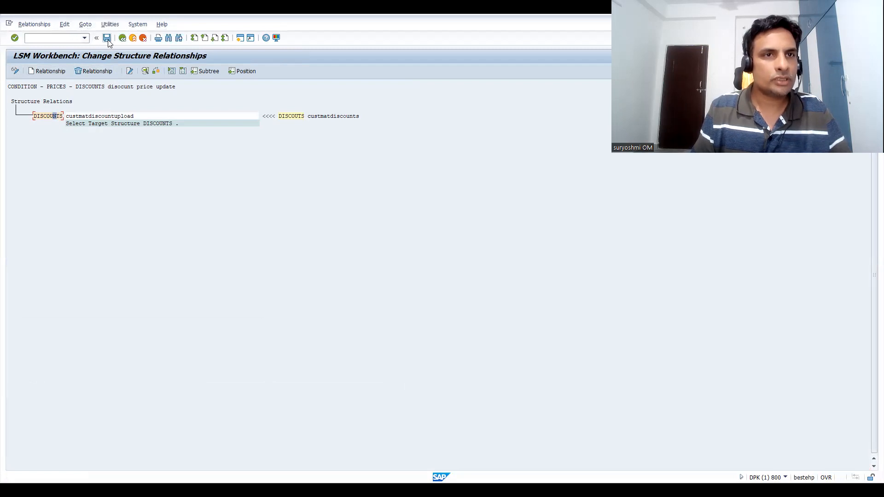
left_click(90, 116)
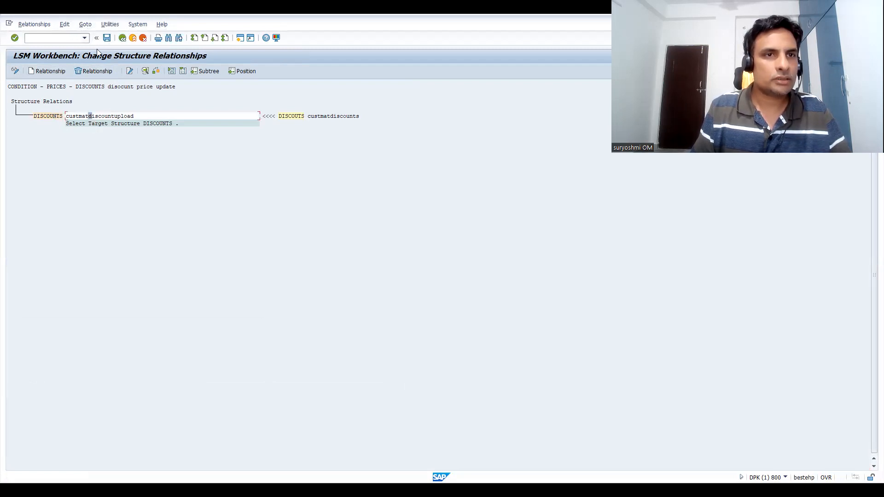
left_click(107, 39)
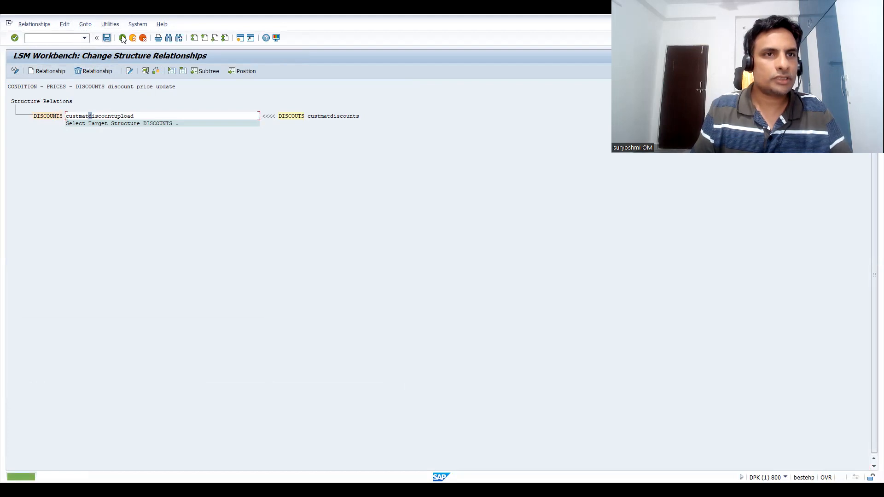
left_click(123, 38)
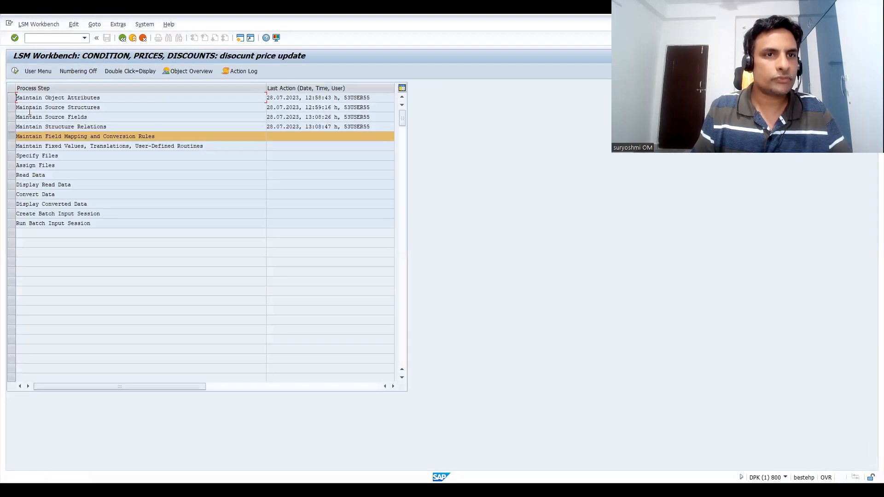
Step: Open Maintain Field Mapping and Conversion Rules in change mode and start auto field mapping with the default settings
left_click(16, 71)
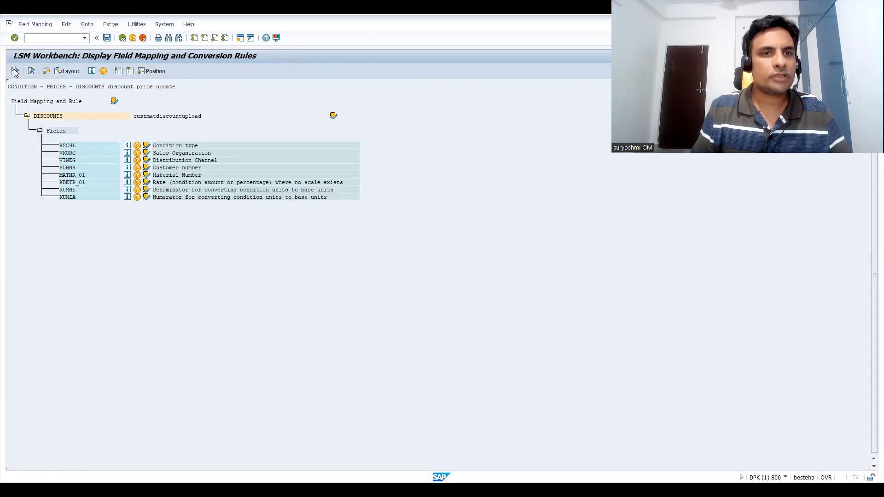
left_click(15, 72)
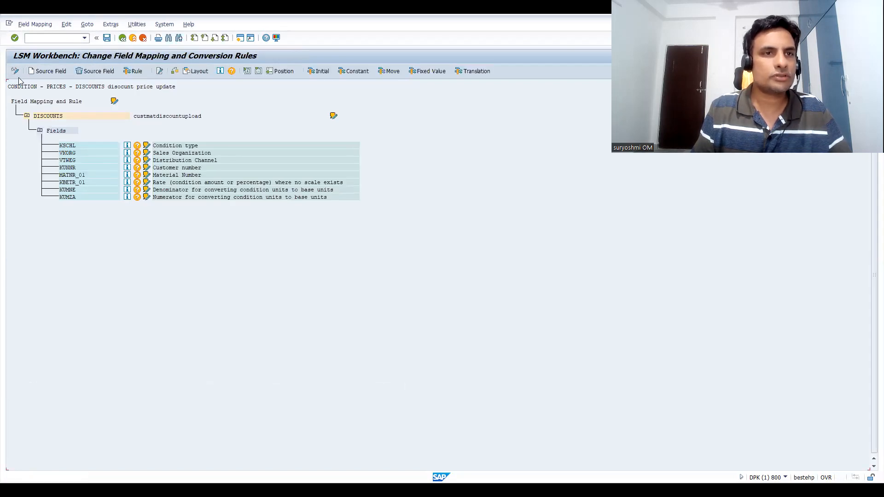
left_click(111, 26)
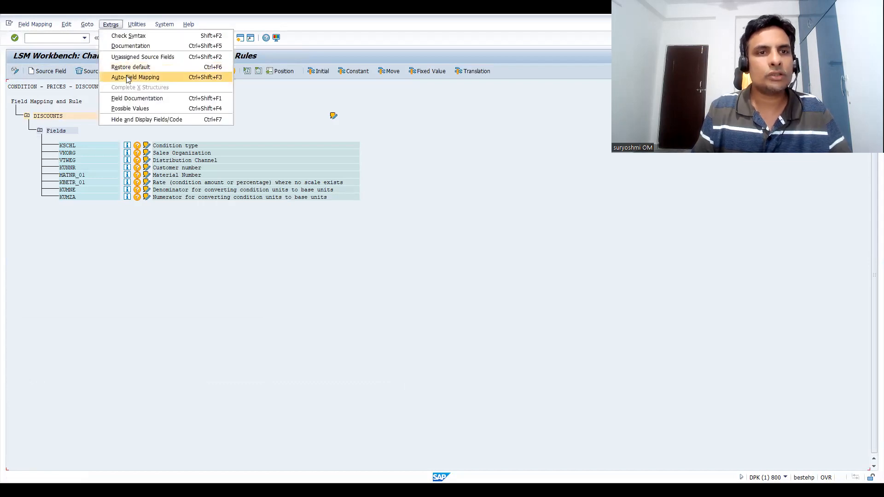
left_click(128, 80)
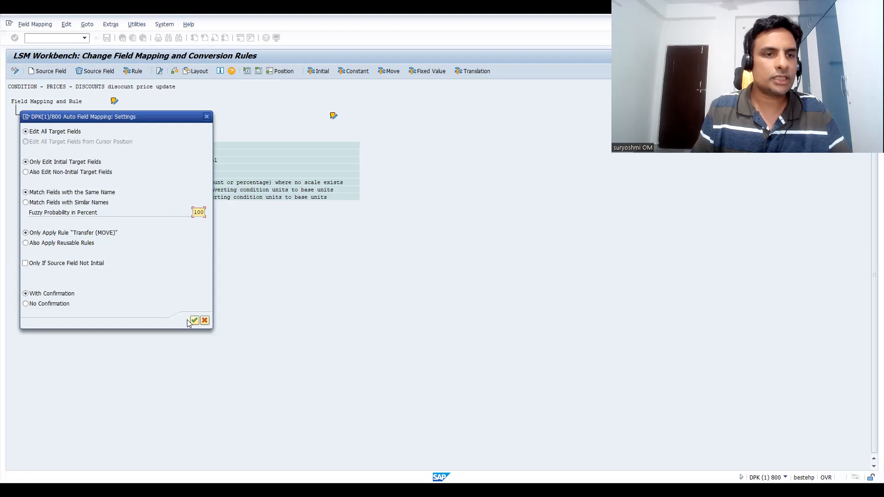
left_click(194, 322)
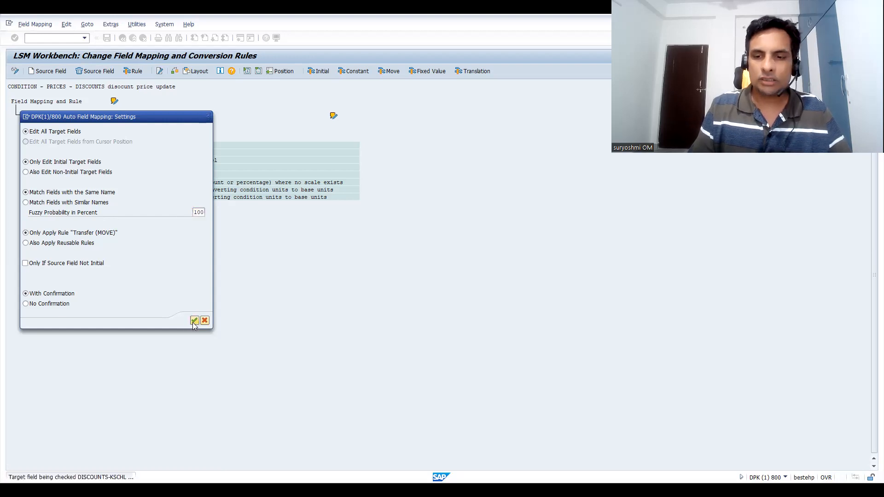
Step: Accept the same-name source field proposals with the Transfer (MOVE) rule for all target fields from KSCHL to KUMZA
key("Return")
key("Return")
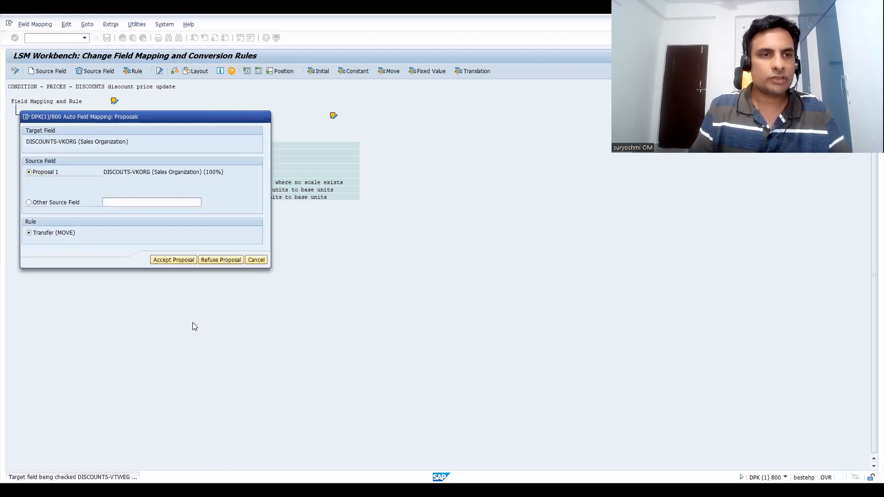
key("Return")
key("Return")
key("Return")
key("Return")
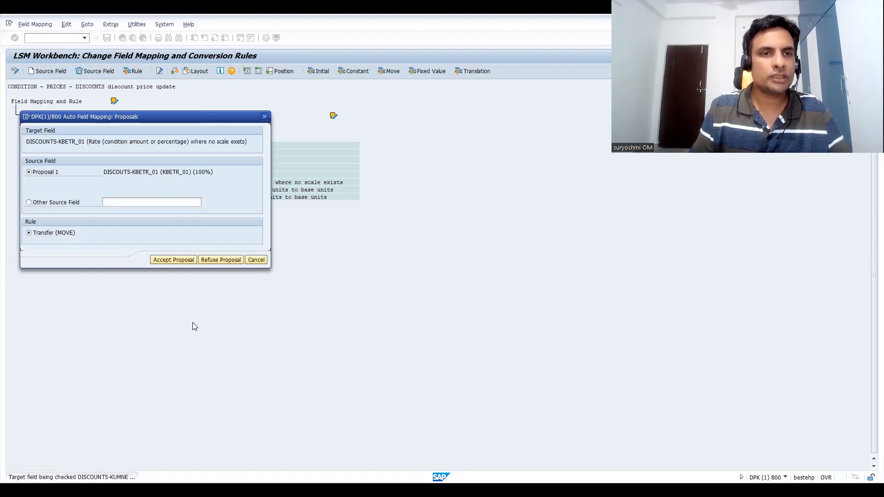
key("Return")
key("Return")
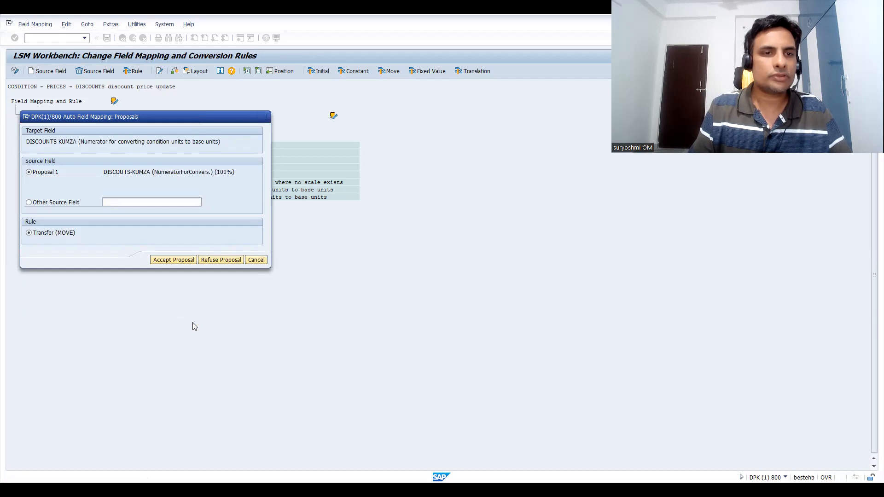
key("Return")
key("Return")
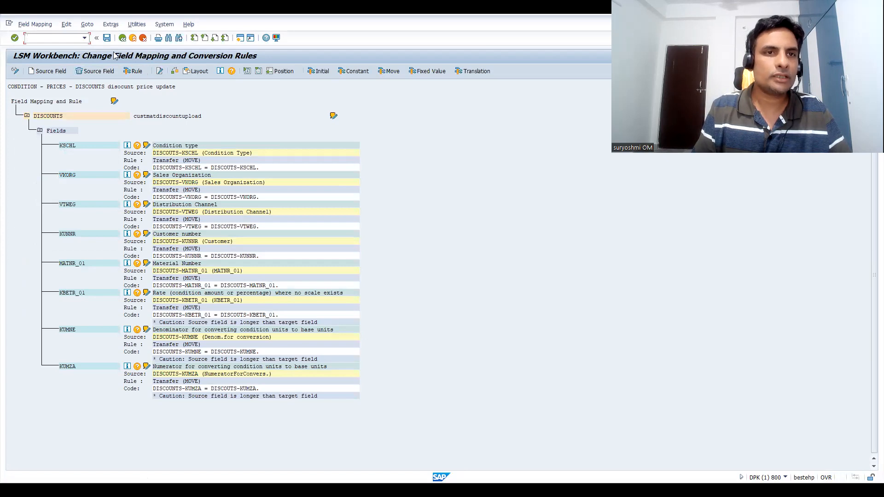
Step: Return from the field mapping to the process steps and open Specify Files in change mode
left_click(123, 40)
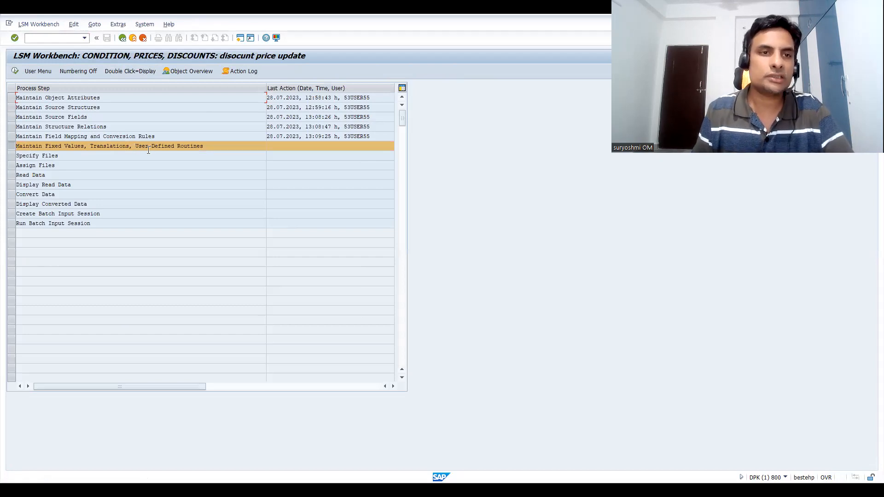
left_click(11, 157)
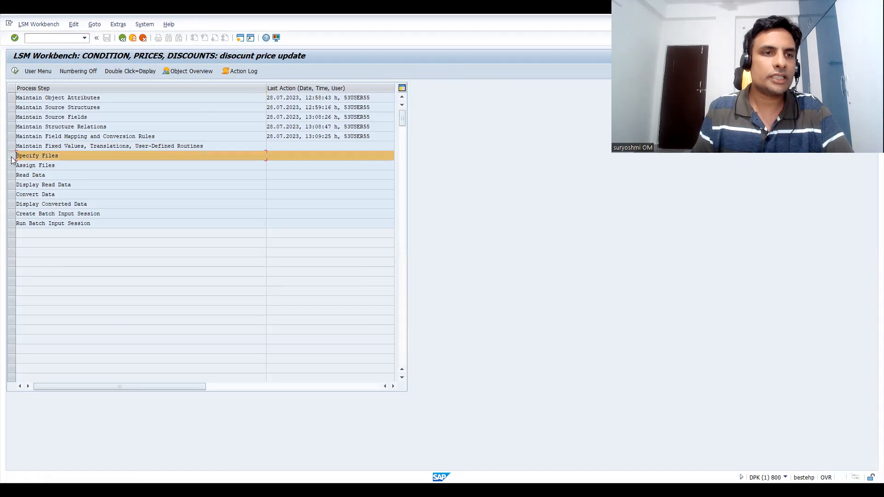
left_click(16, 72)
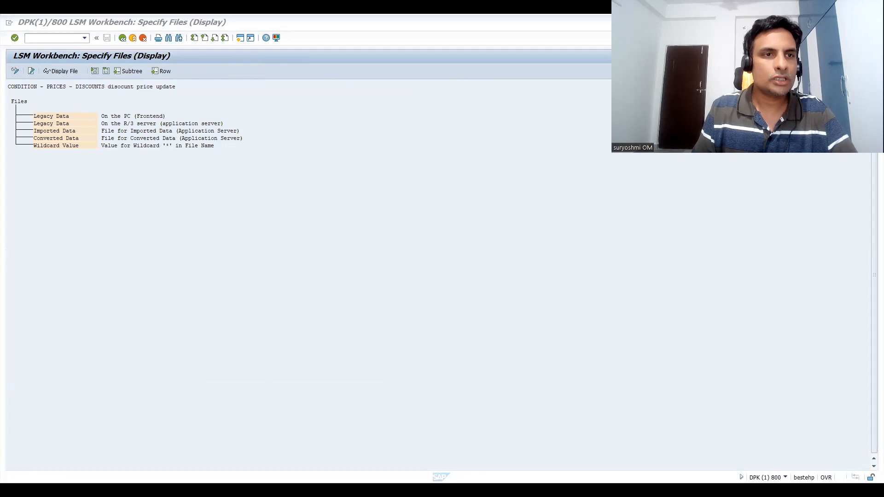
left_click(15, 72)
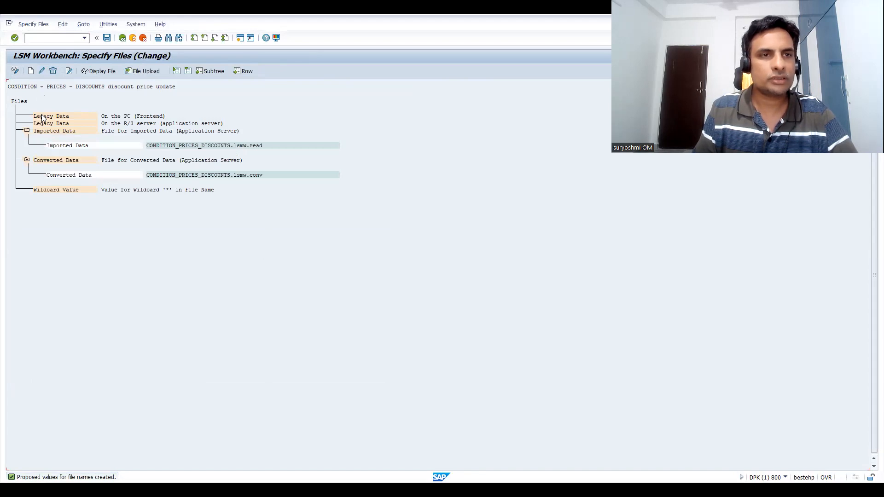
Step: Add a legacy data file on the PC (Frontend) and choose DISCOUNTS.txt from the Desktop as its source
double_click(114, 118)
left_click(290, 132)
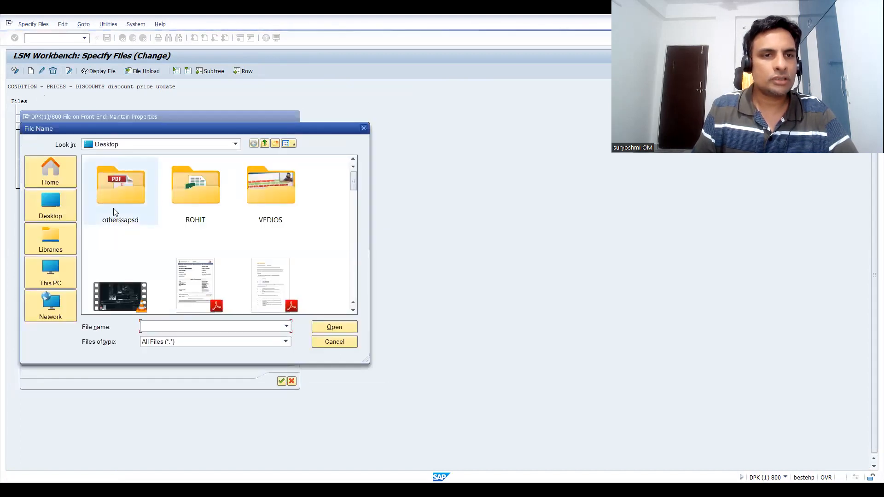
left_click(111, 201)
key("d")
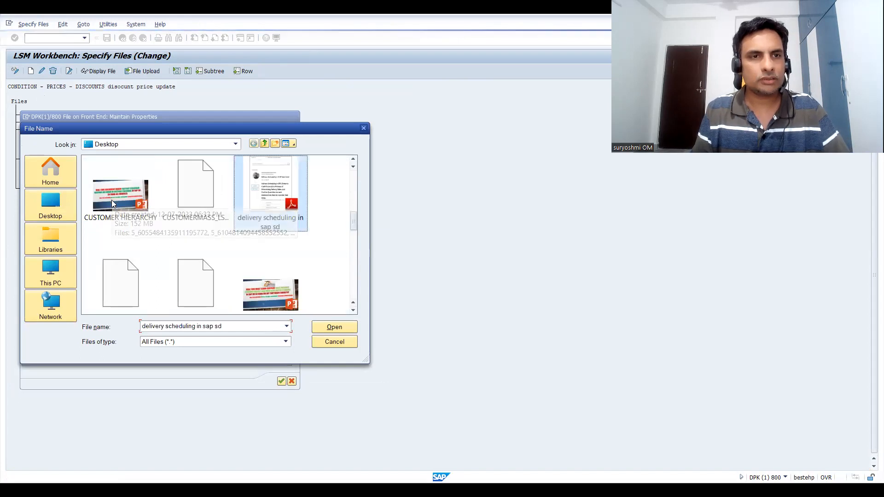
key("d")
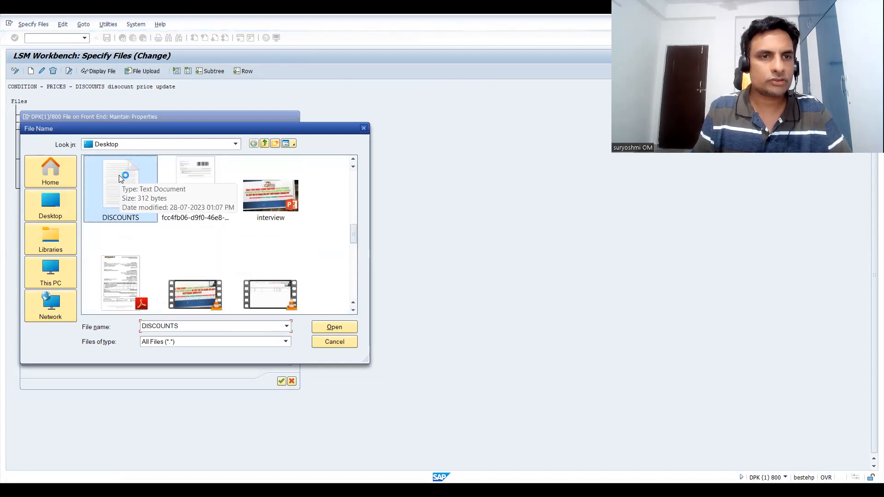
left_click(335, 327)
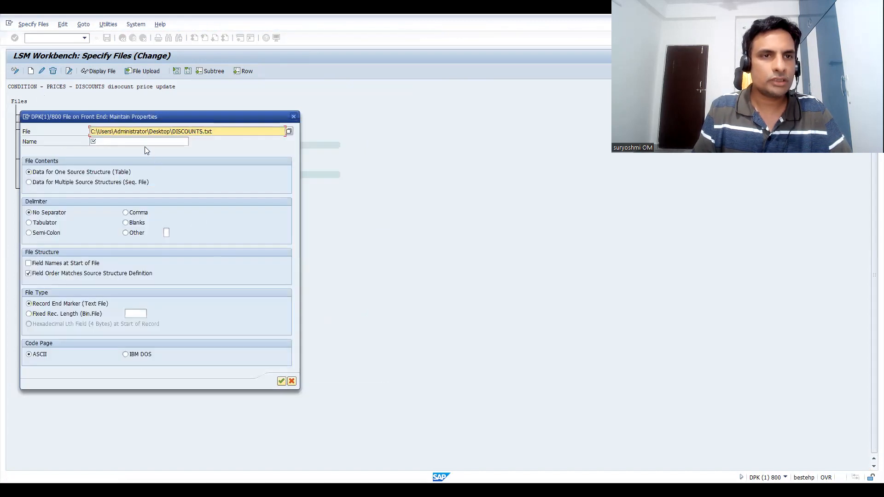
Step: Name the legacy file DISCOUTSCUSTMATERIAL, set its delimiter to Tabulator and confirm the file properties
left_click(142, 142)
type("DISCOUTNS")
type("SC")
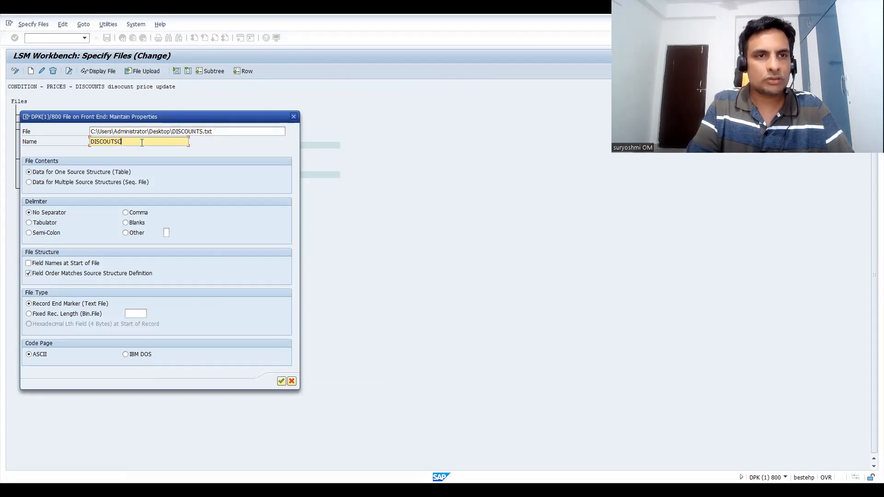
type("USTMA")
type("TERIS")
type("IAL")
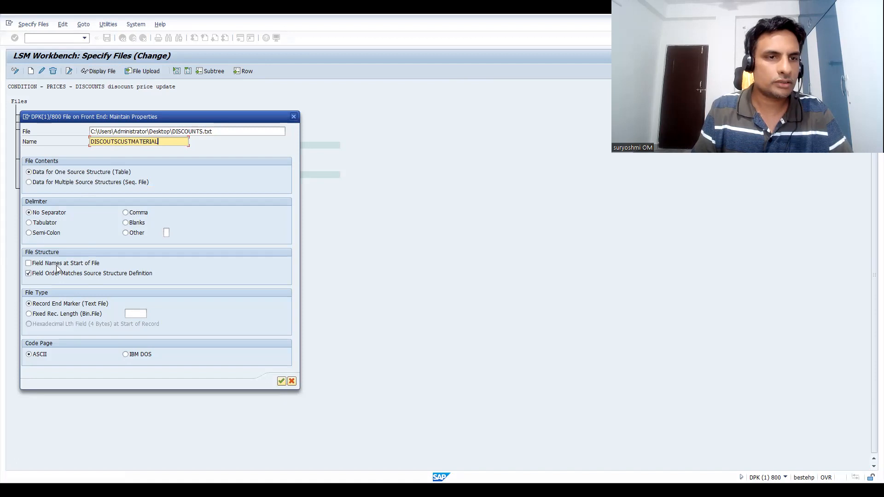
left_click(29, 224)
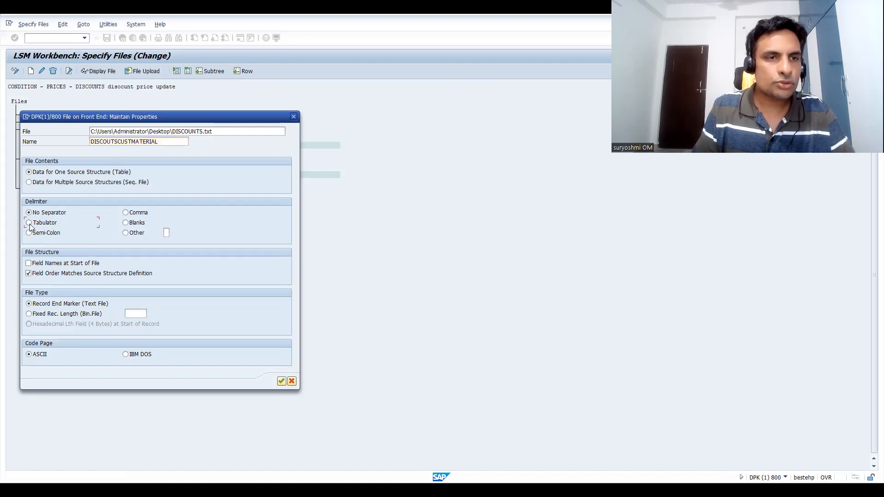
left_click(279, 384)
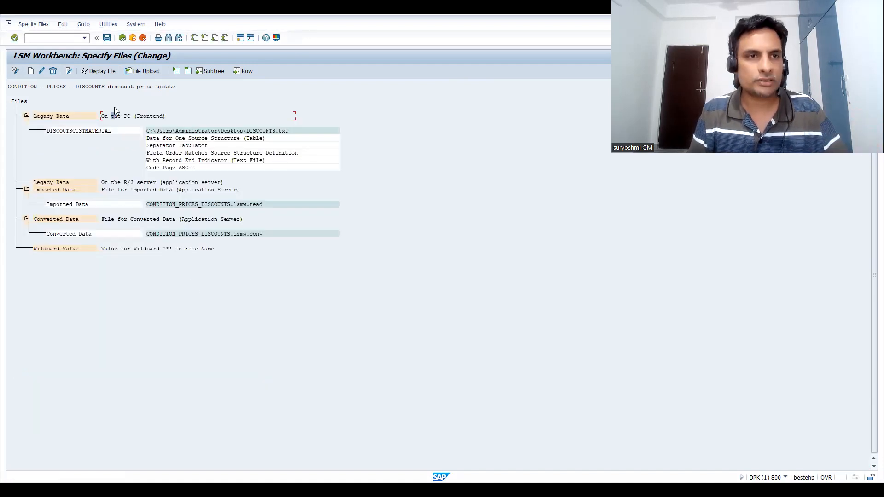
Step: Save the file specification and return to the process steps
left_click(157, 132)
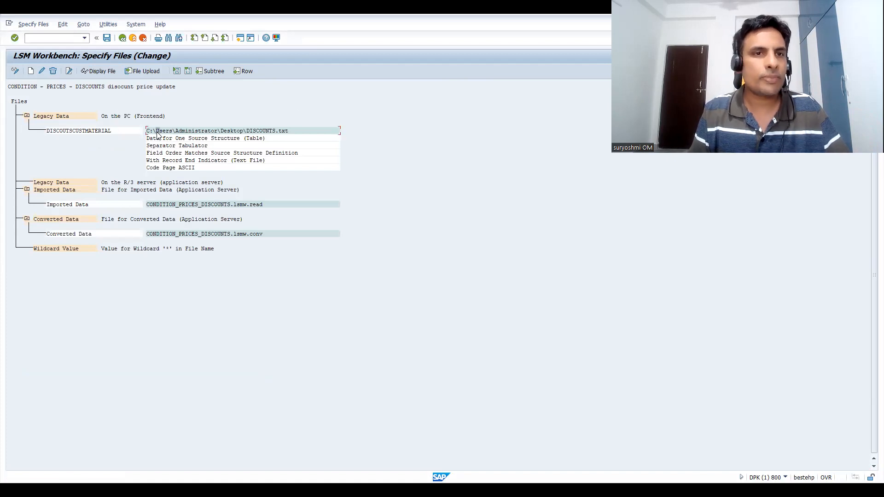
left_click(108, 39)
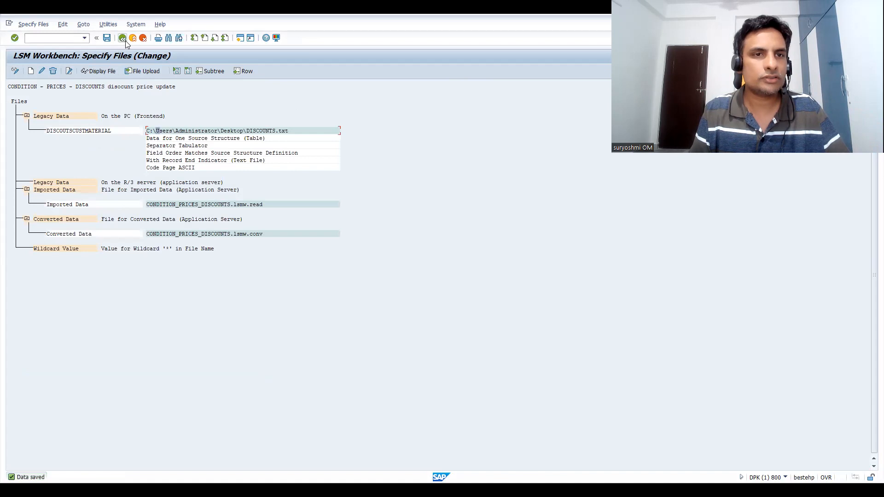
left_click(123, 38)
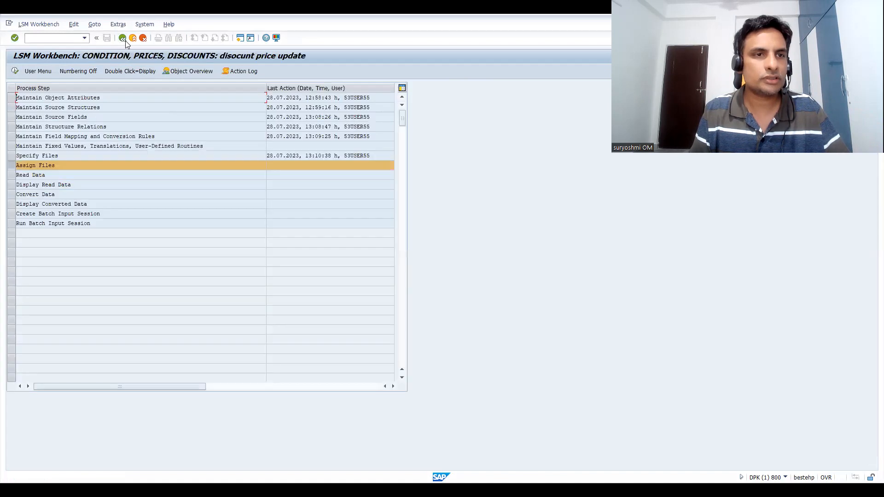
Step: Open Assign Files in change mode, save the DISCOUTSCUSTMATERIAL file assignment to DISCOUTS and return to the process steps
left_click(17, 71)
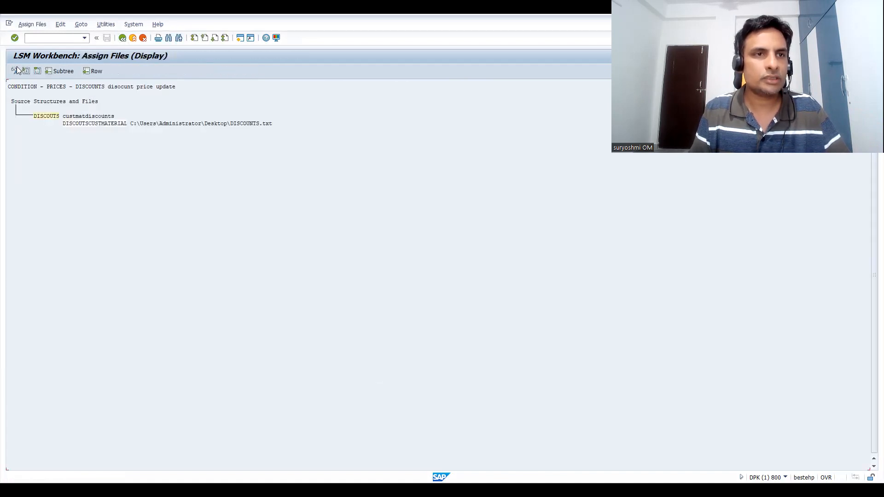
left_click(16, 71)
left_click(69, 115)
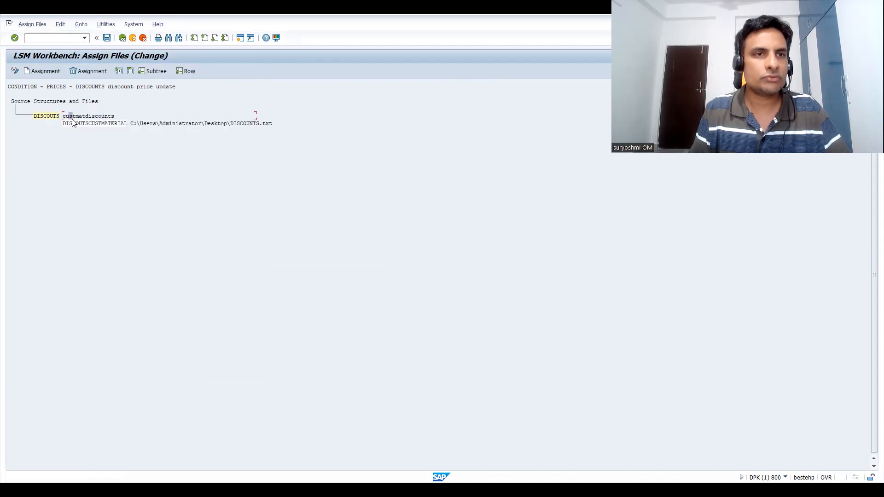
left_click(108, 41)
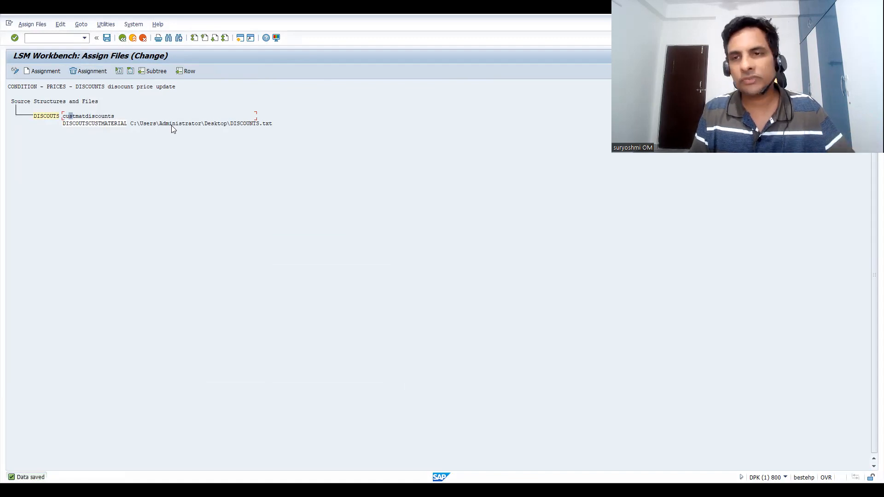
left_click(122, 39)
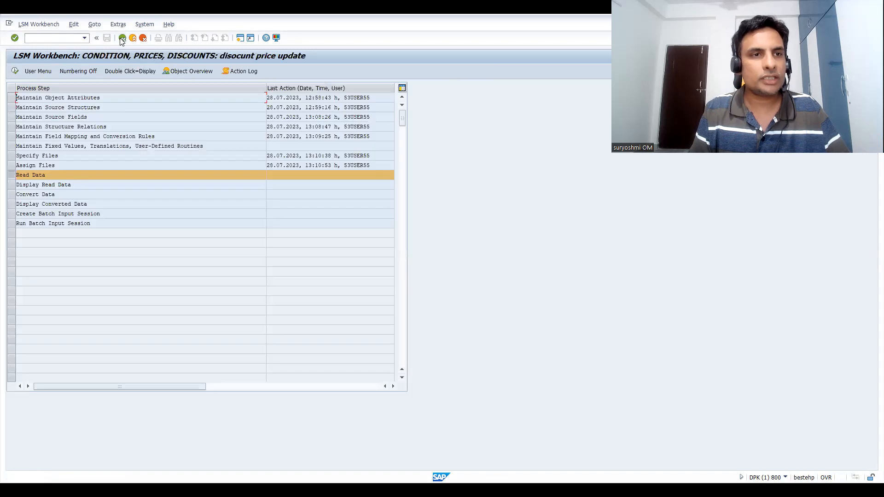
Step: Run Read Data with the default selection, allow access to DISCOUNTS.txt and return to the process steps
left_click(14, 72)
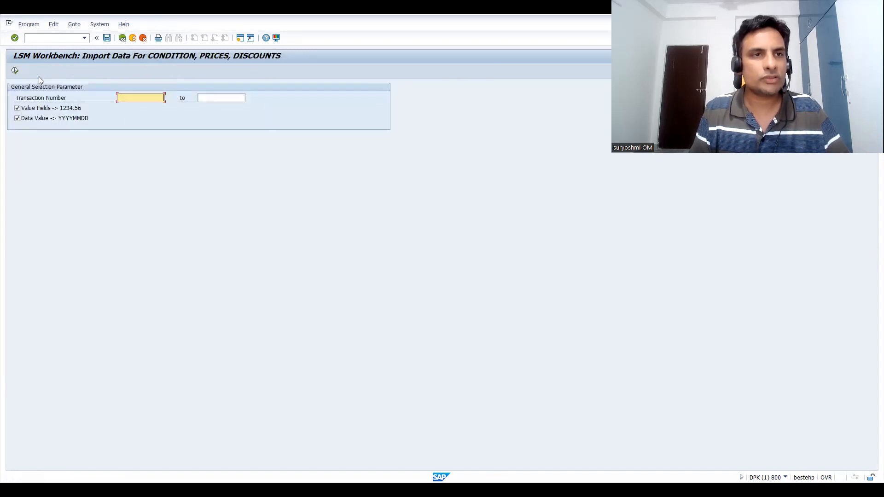
left_click(15, 72)
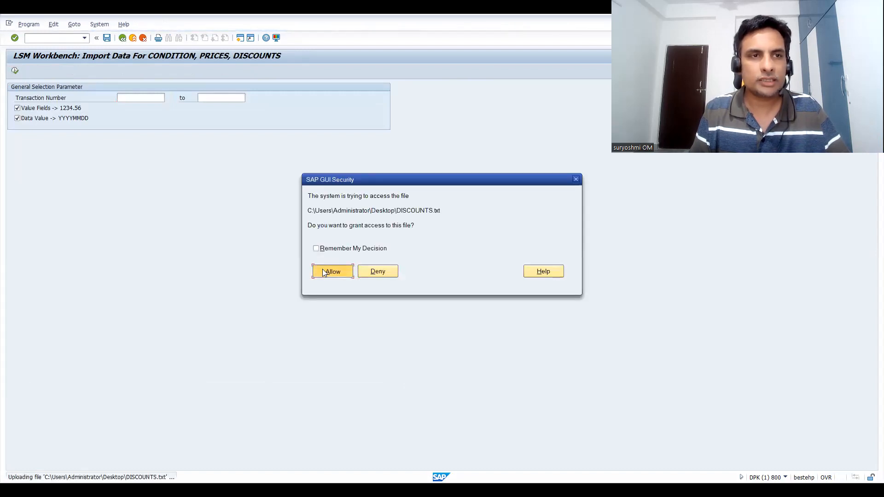
left_click(323, 270)
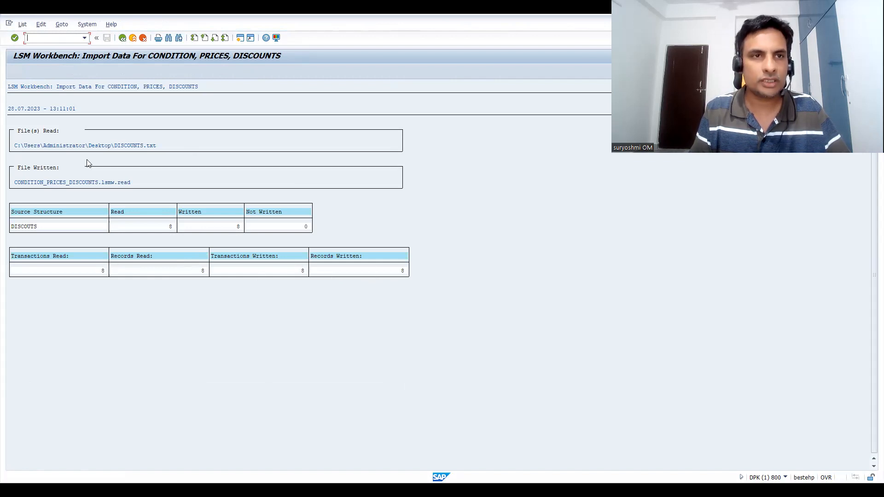
left_click(123, 40)
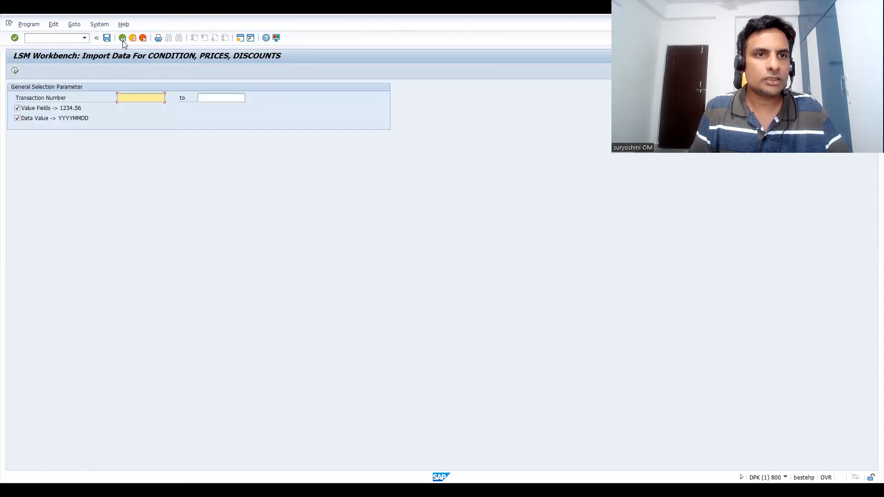
left_click(123, 40)
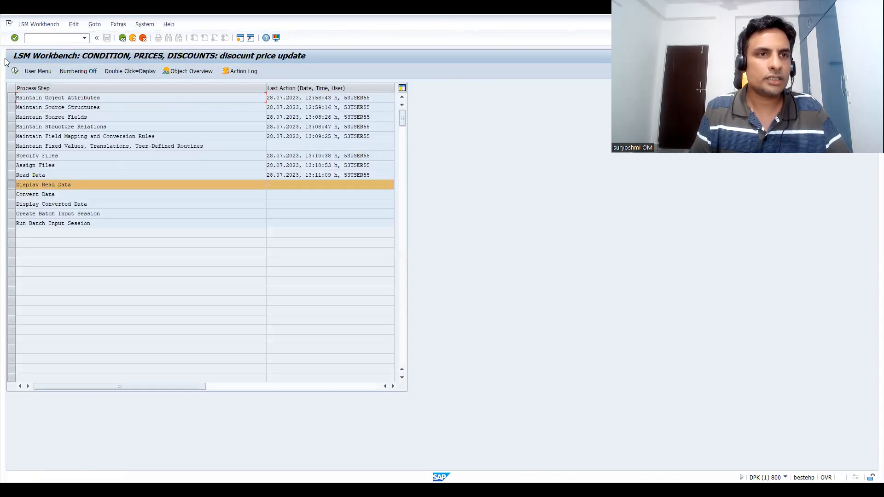
Step: Run Display Read Data for CONDITION_PRICES_DISCOUNTS.lsmw.read with the To Line limit cleared
left_click(15, 73)
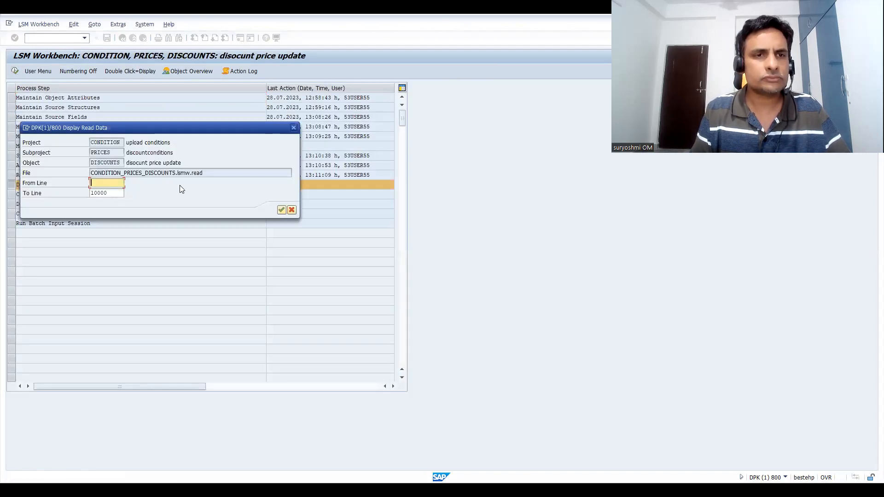
left_click_drag(119, 193, 36, 194)
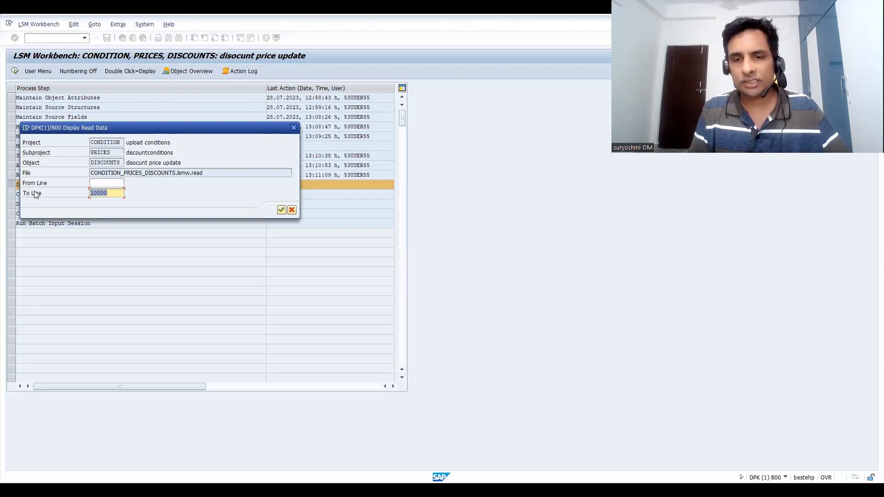
key("Delete")
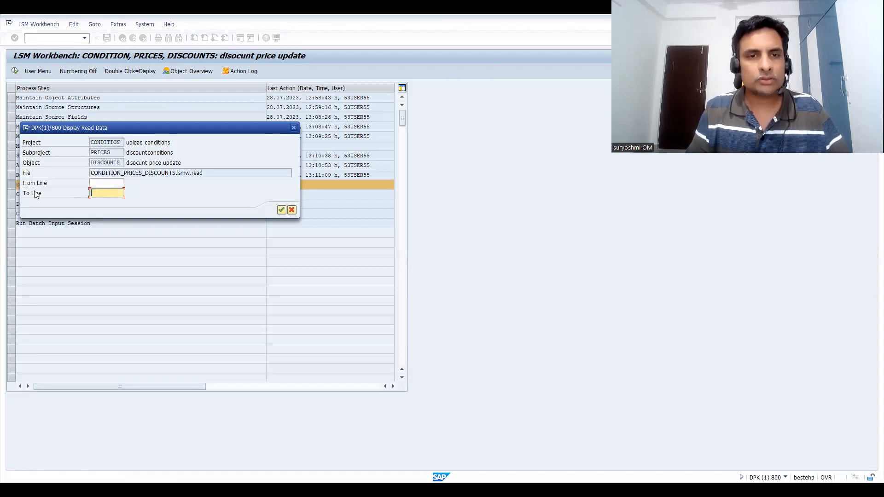
left_click(281, 211)
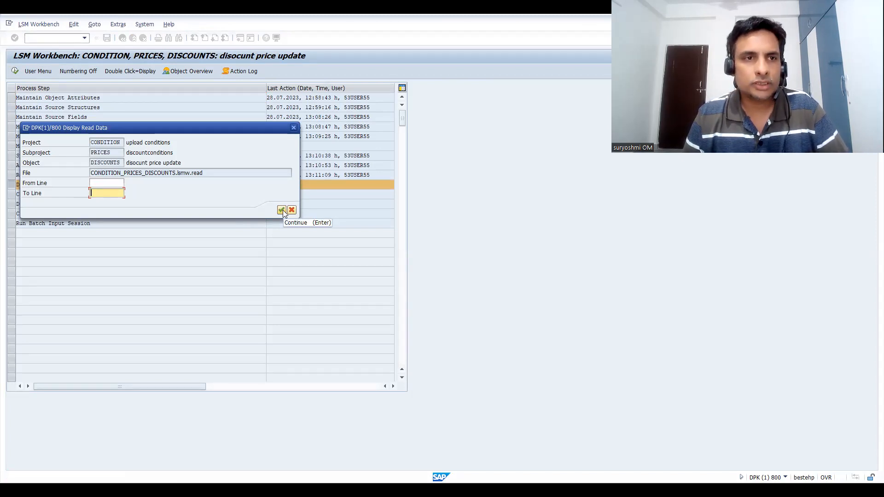
left_click(281, 211)
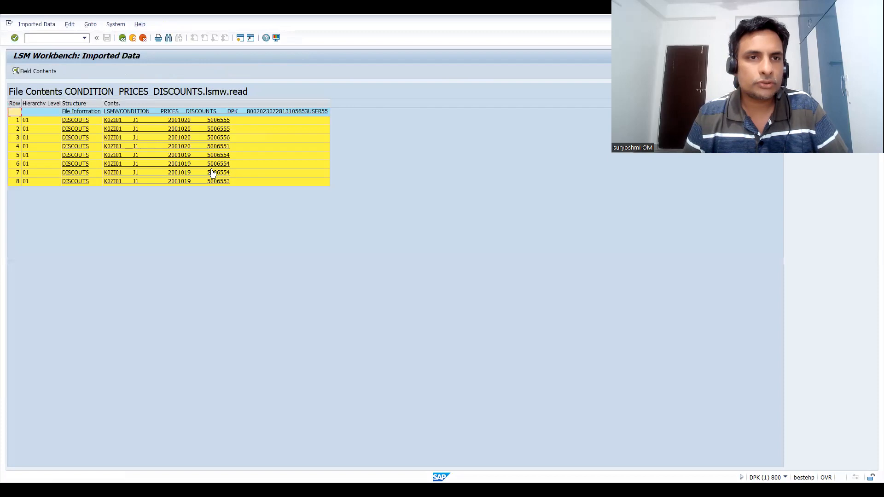
Step: Examine the field values of the first two imported DISCOUTS records, checking the condition type and sales organization
double_click(37, 120)
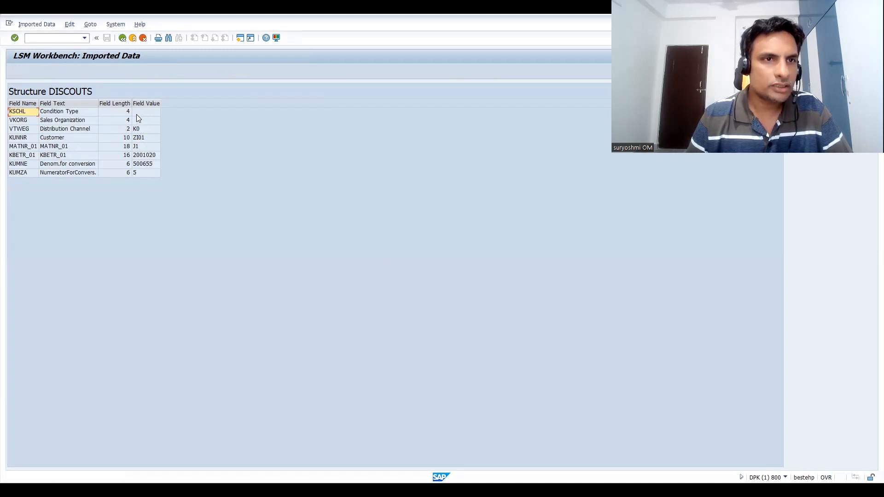
left_click(84, 112)
left_click(135, 118)
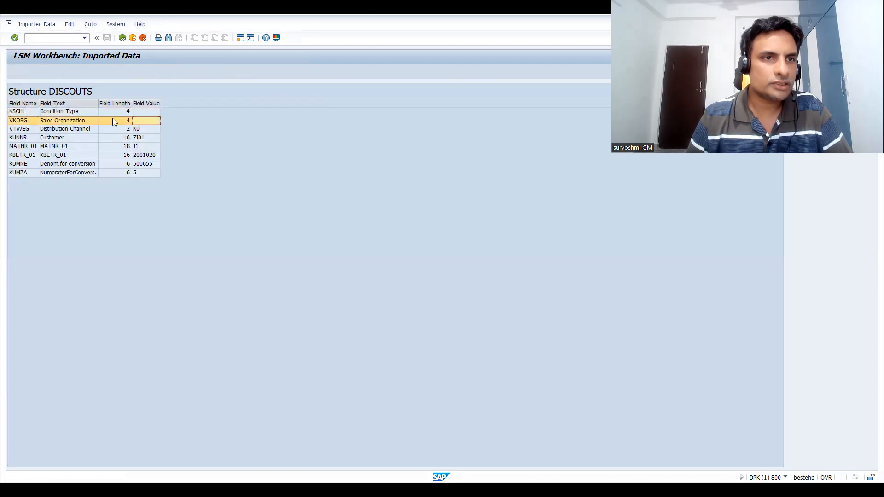
left_click(73, 111)
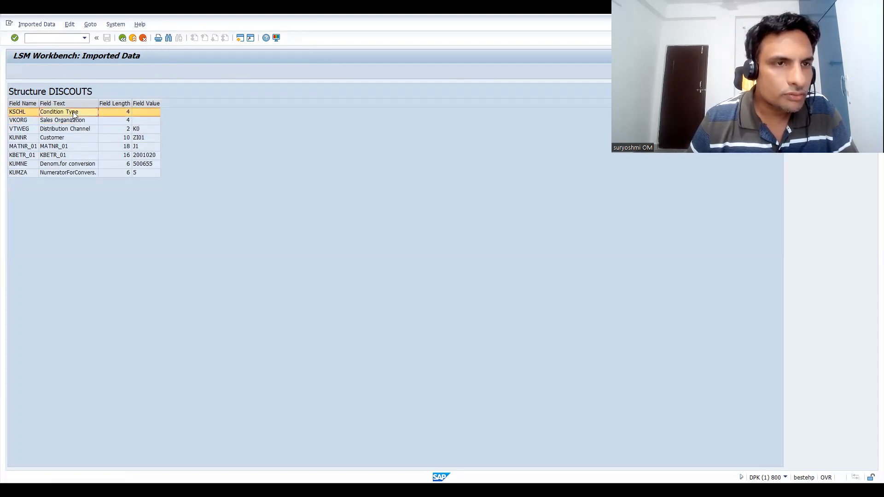
left_click(73, 122)
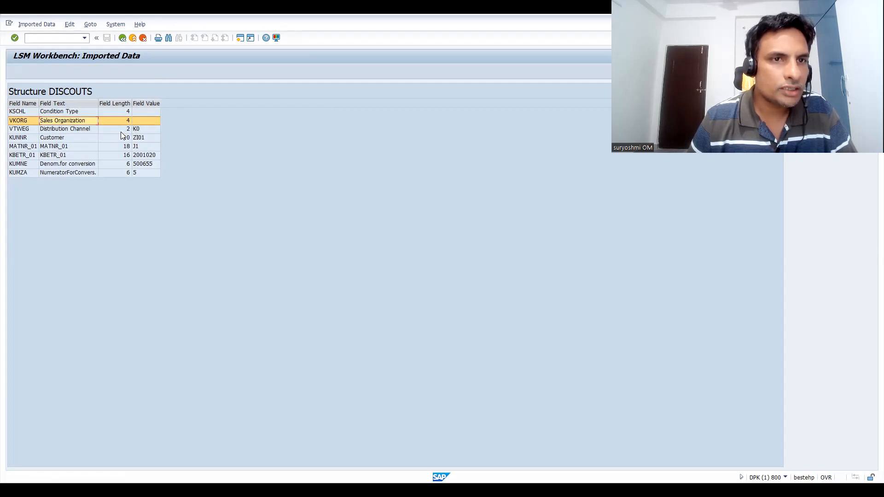
left_click(123, 38)
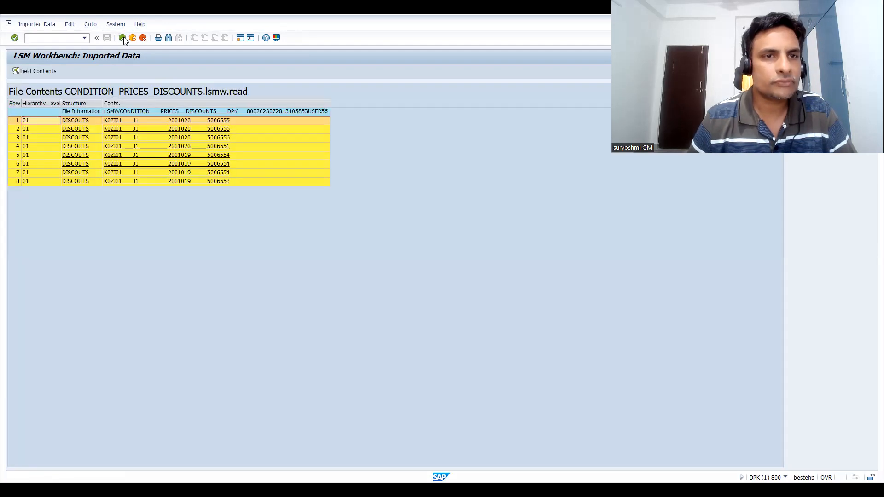
left_click(88, 130)
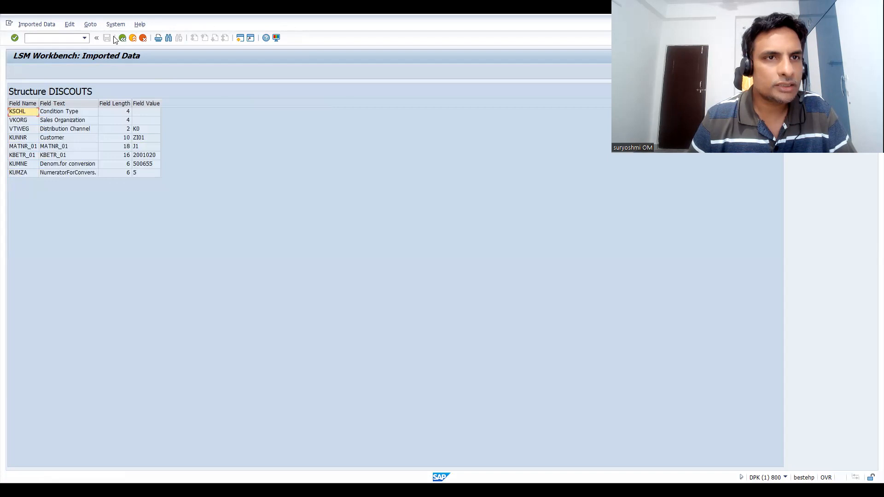
Step: Leave the imported data display and open Specify Files in change mode
left_click(122, 38)
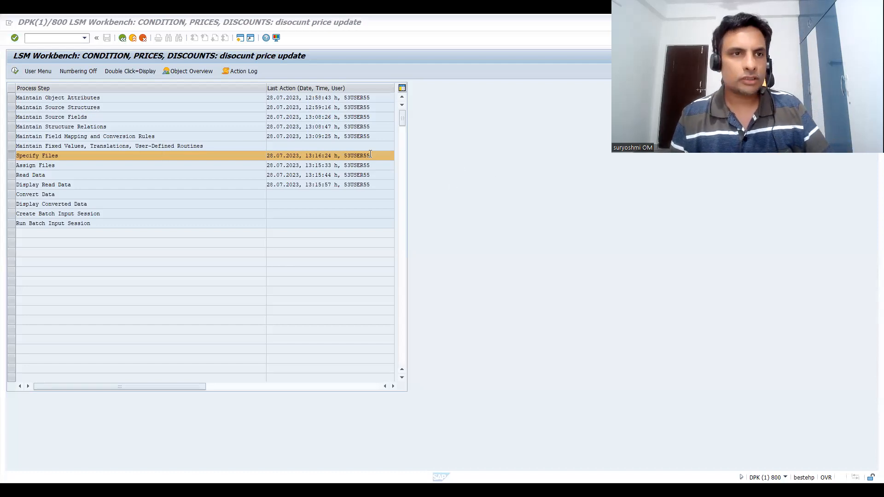
left_click(15, 70)
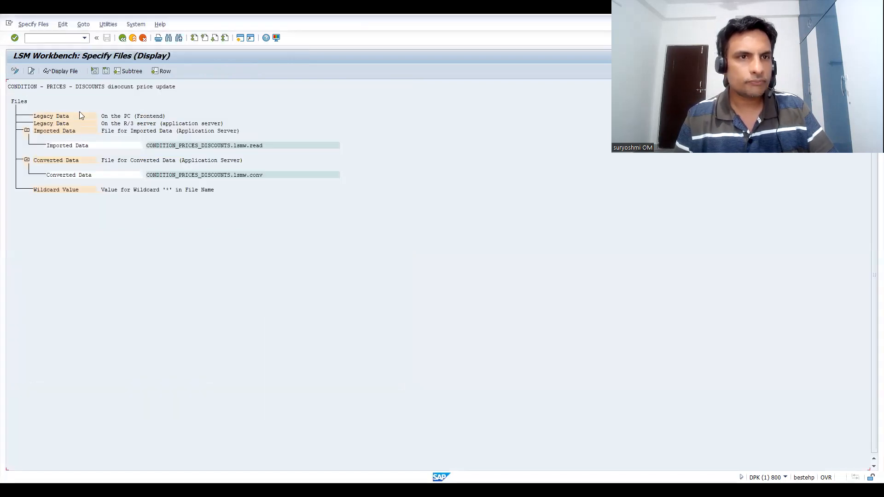
double_click(107, 117)
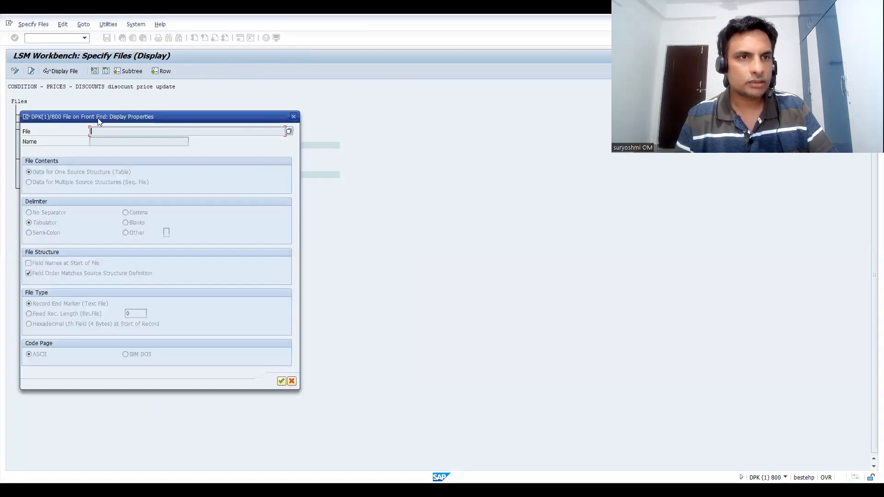
left_click(294, 117)
left_click(14, 71)
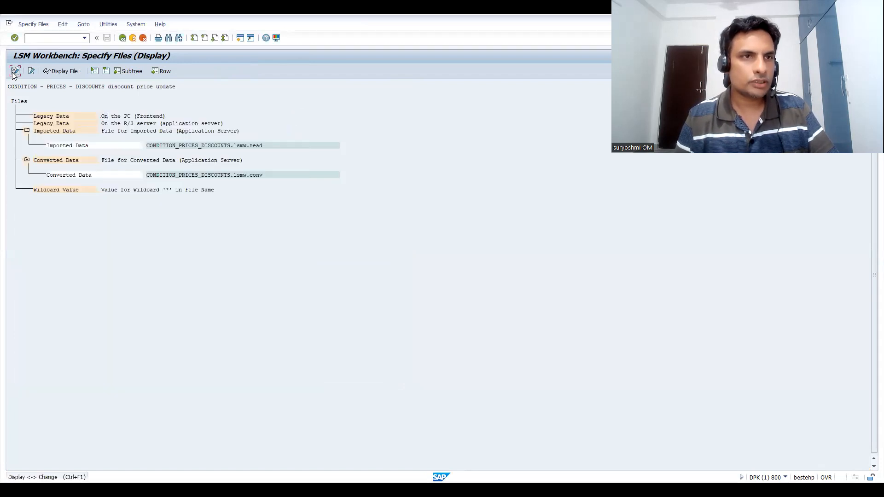
Step: Specify DISCOUNTS.txt from the Desktop as PC legacy data named DISCOUTSCUSTMATERIAL, save and return to the process steps
double_click(104, 119)
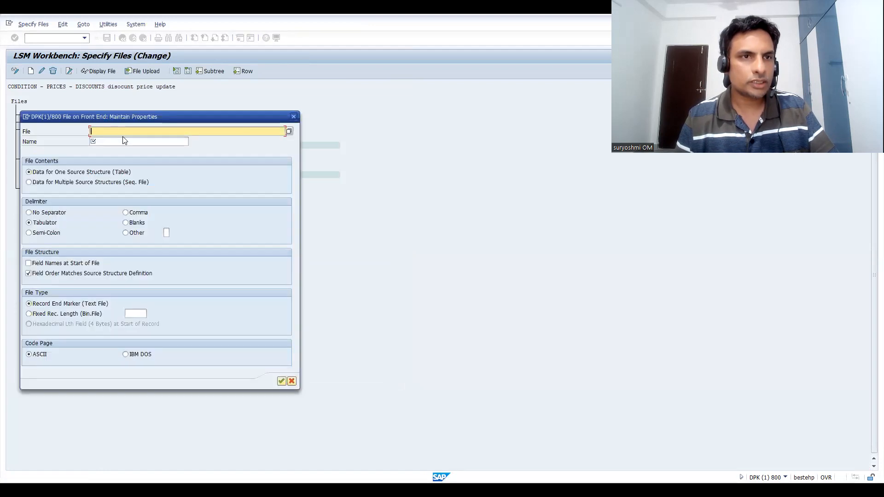
left_click(289, 131)
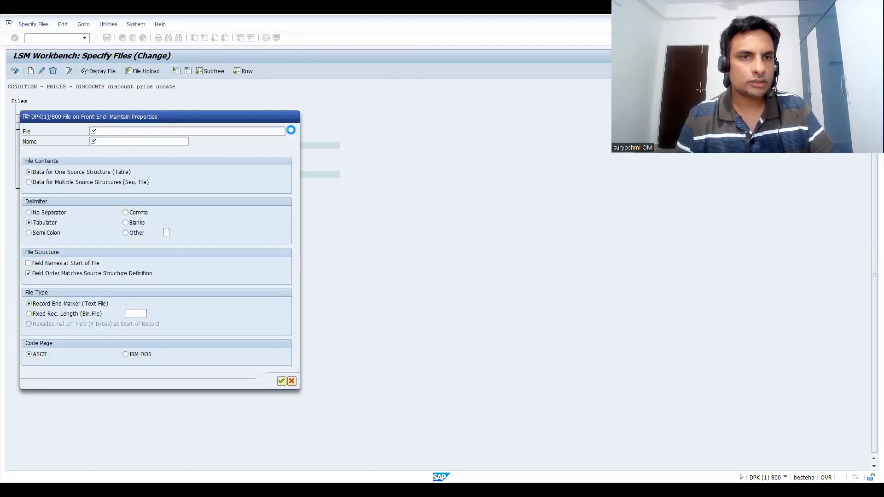
left_click(185, 270)
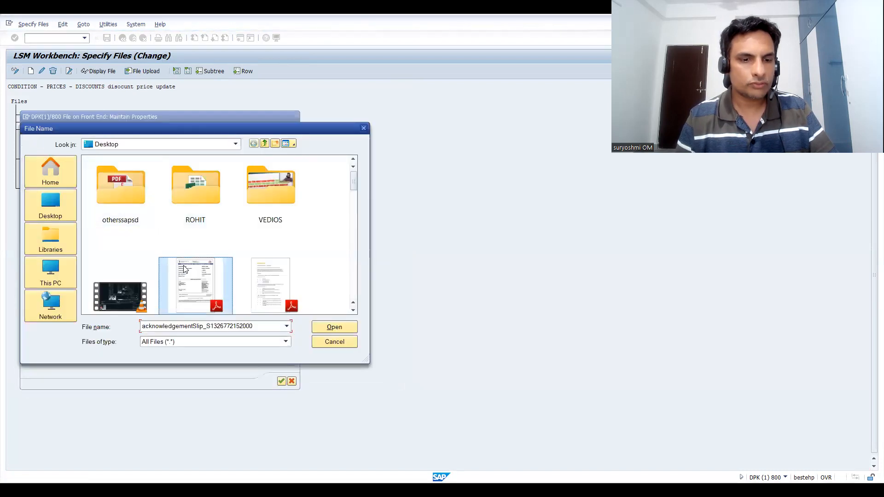
key("d")
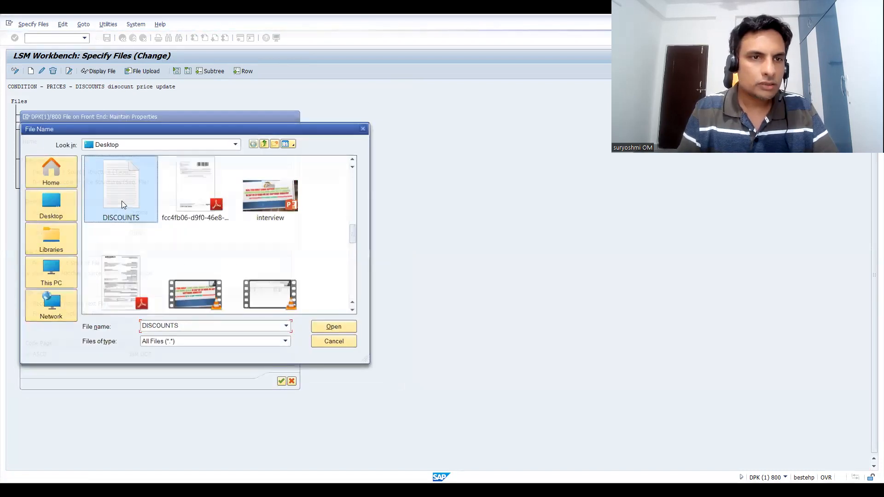
double_click(122, 201)
left_click(123, 142)
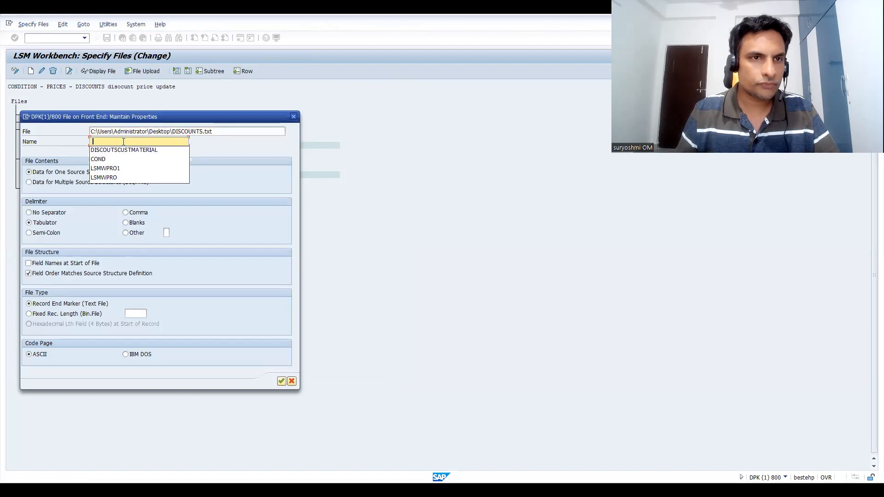
left_click(124, 150)
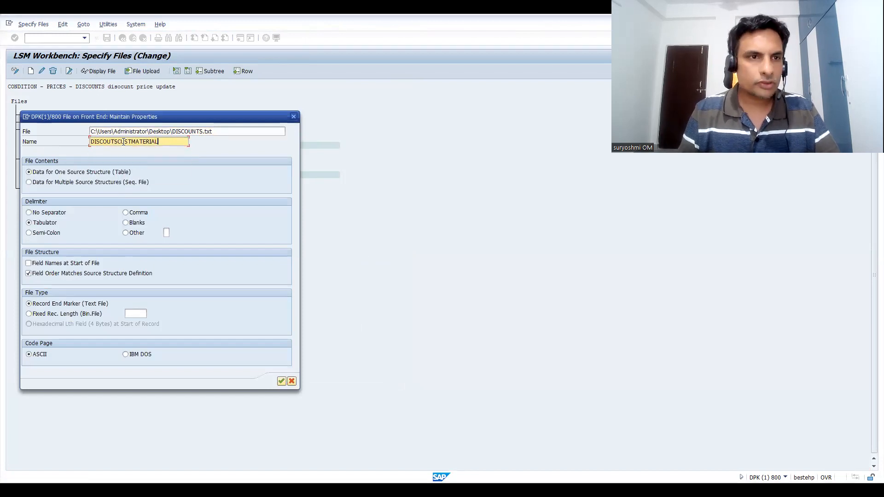
left_click(281, 382)
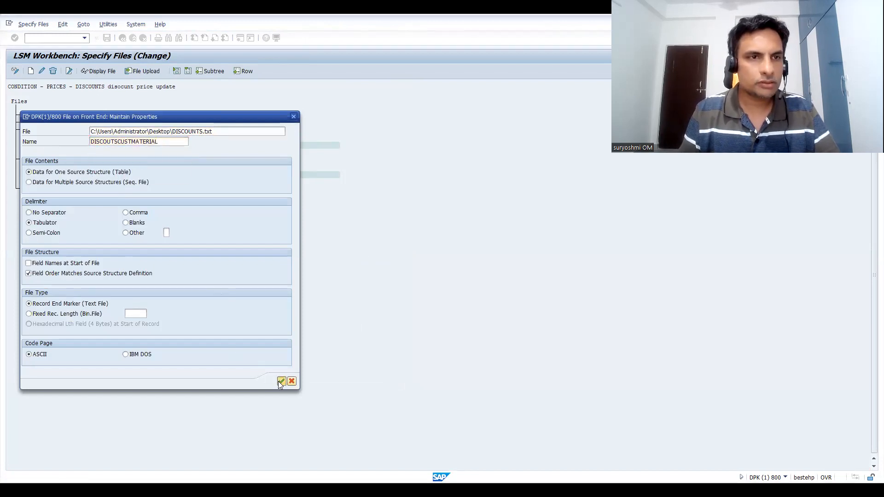
left_click(106, 38)
left_click(121, 39)
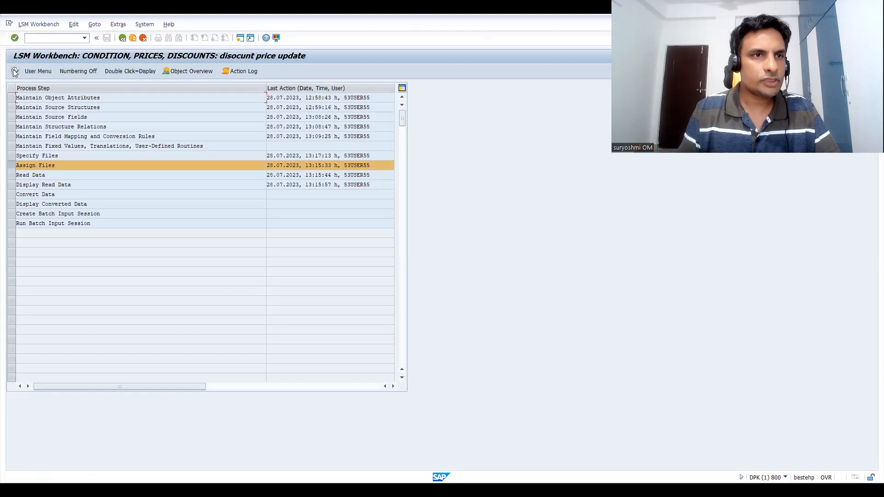
Step: Save the DISCOUTSCUSTMATERIAL assignment to structure DISCOUTS in the change mode of Assign Files and go back
left_click(15, 71)
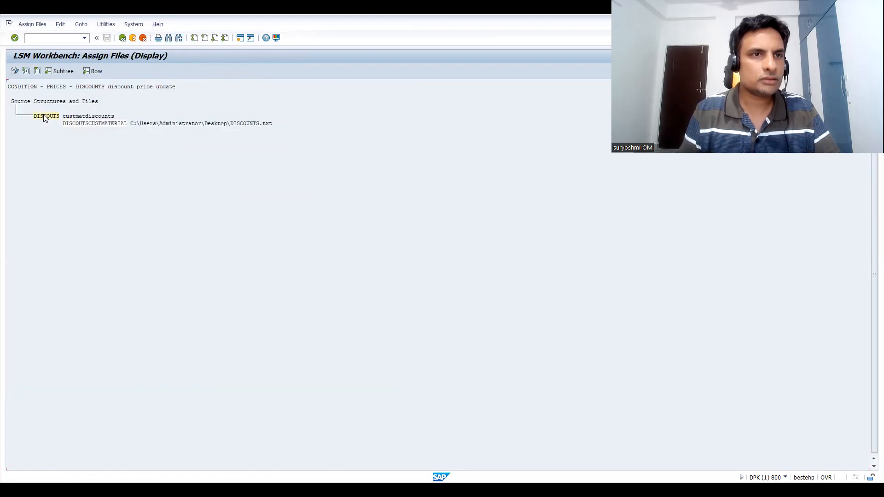
left_click(15, 71)
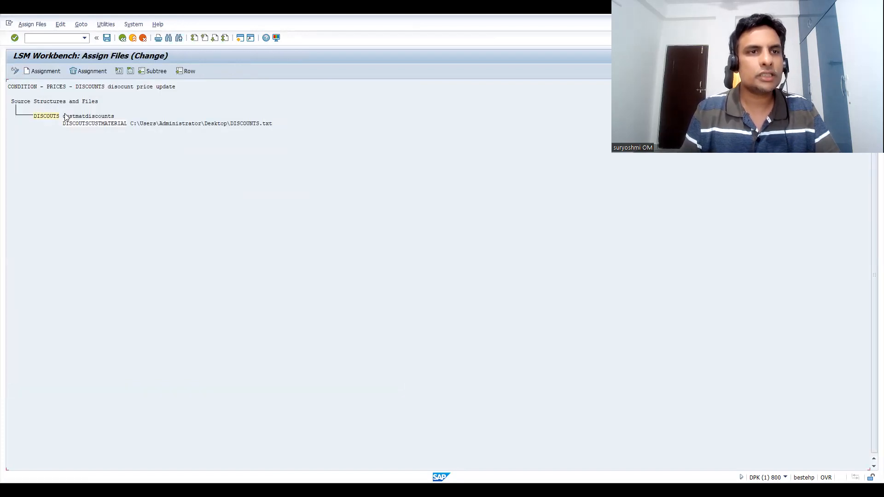
left_click(106, 38)
left_click(123, 39)
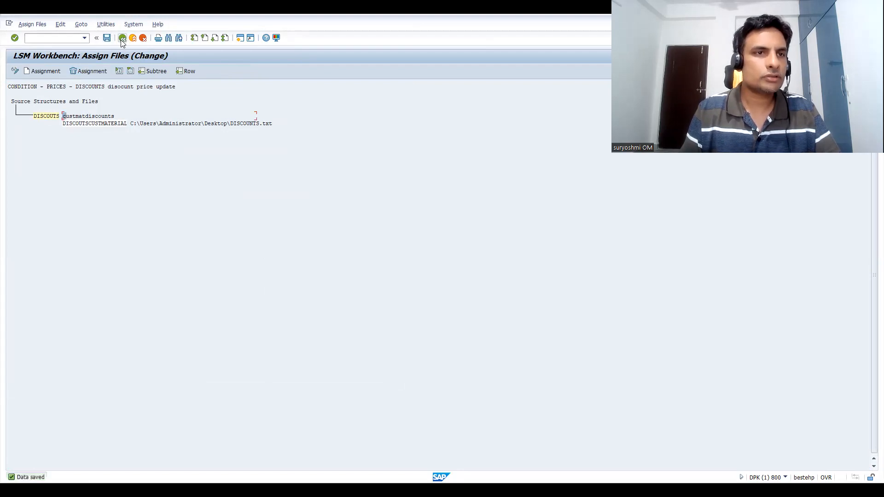
Step: Execute Read Data with the default settings, grant access to DISCOUNTS.txt and go back to the process steps
left_click(15, 74)
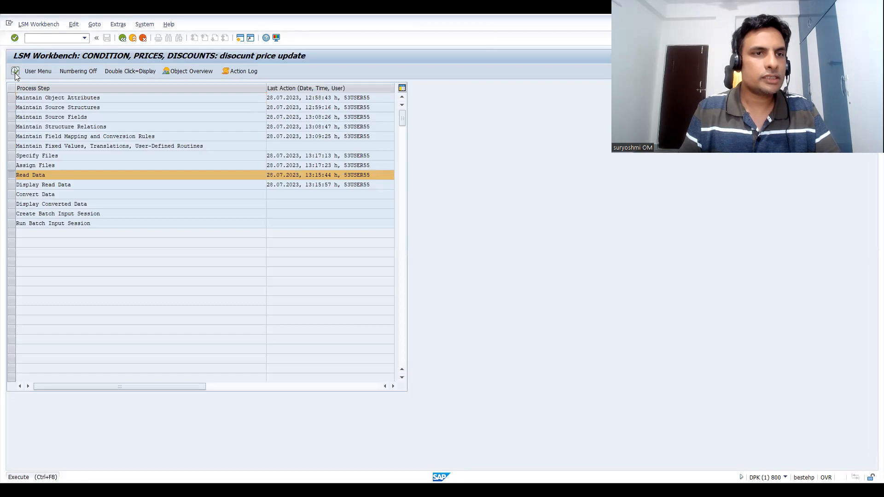
left_click(16, 71)
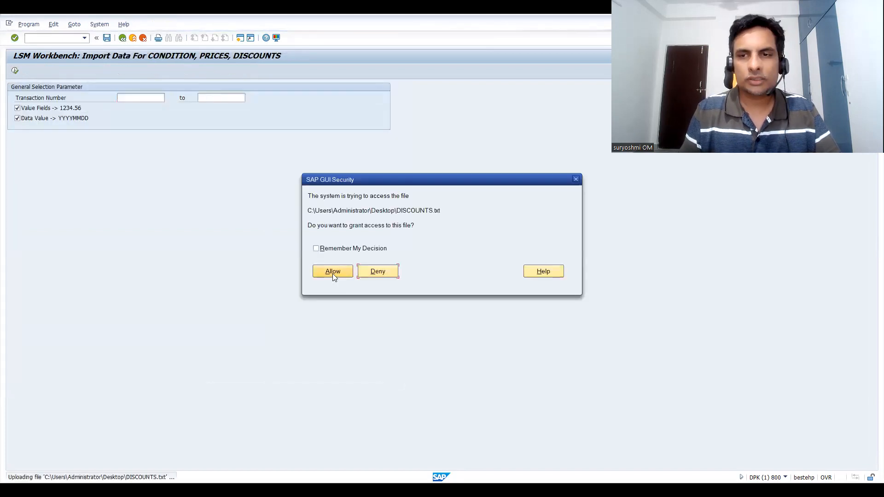
left_click(332, 271)
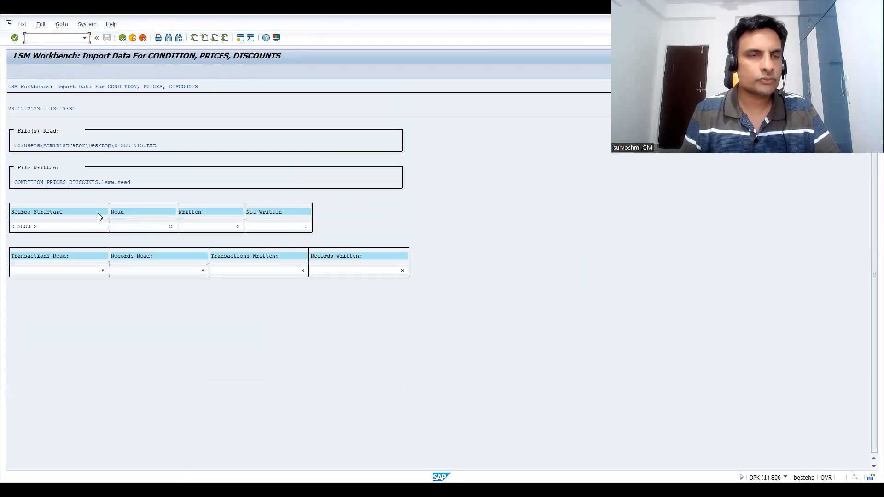
left_click(123, 38)
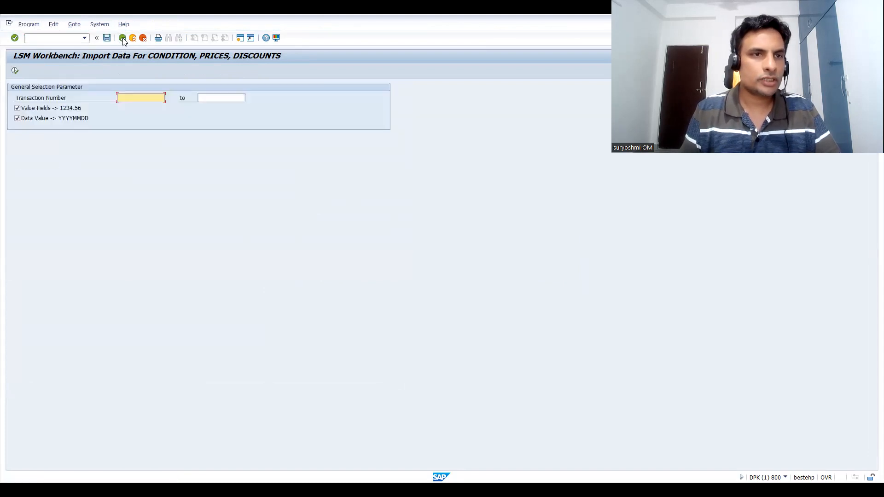
left_click(122, 39)
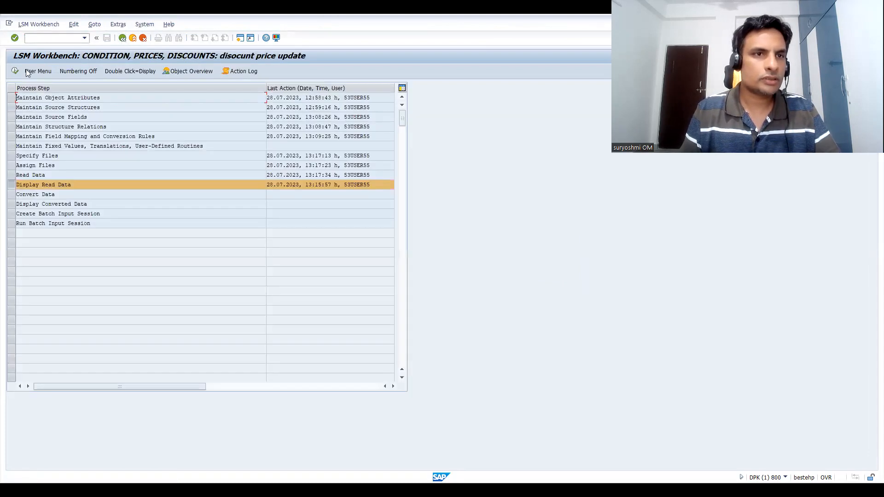
Step: Display the data read into CONDITION_PRICES_DISCOUNTS.lsmw.read without line limits and check the field values of the eighth record
left_click(16, 72)
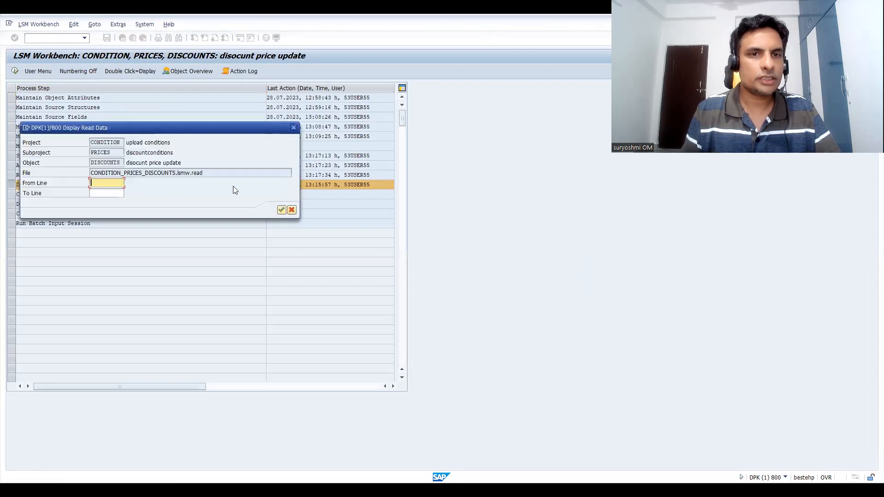
left_click(281, 210)
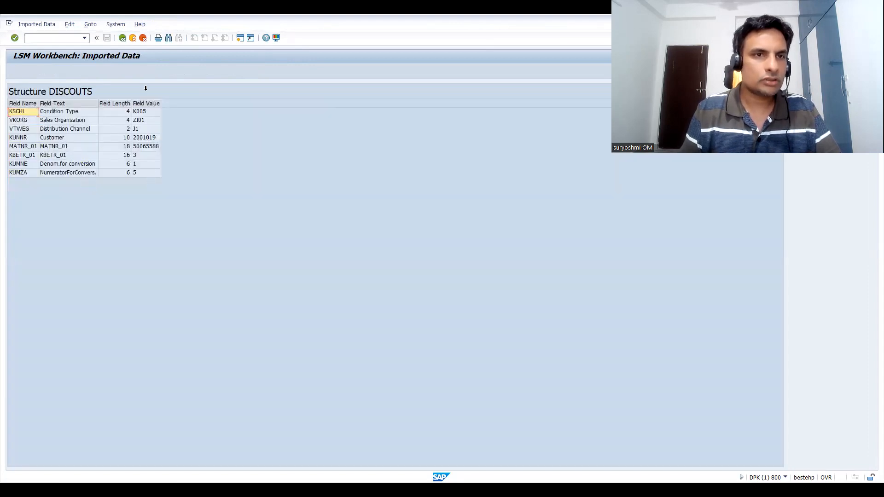
left_click(122, 39)
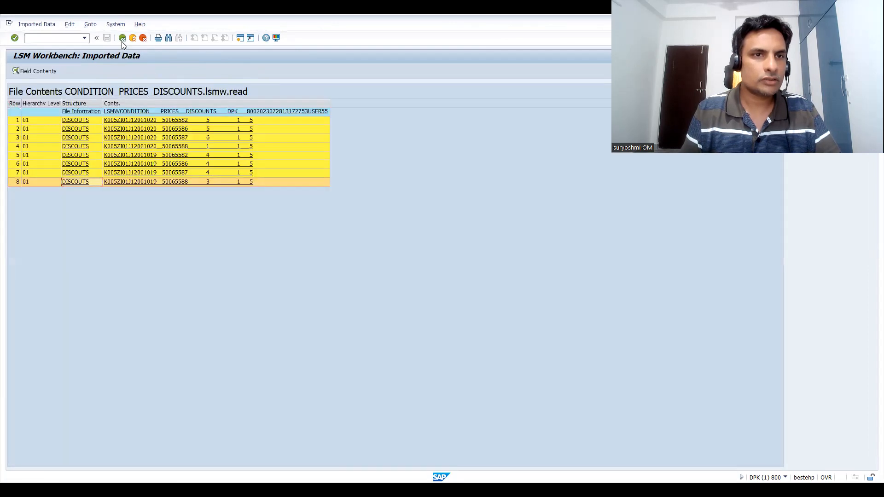
left_click(122, 39)
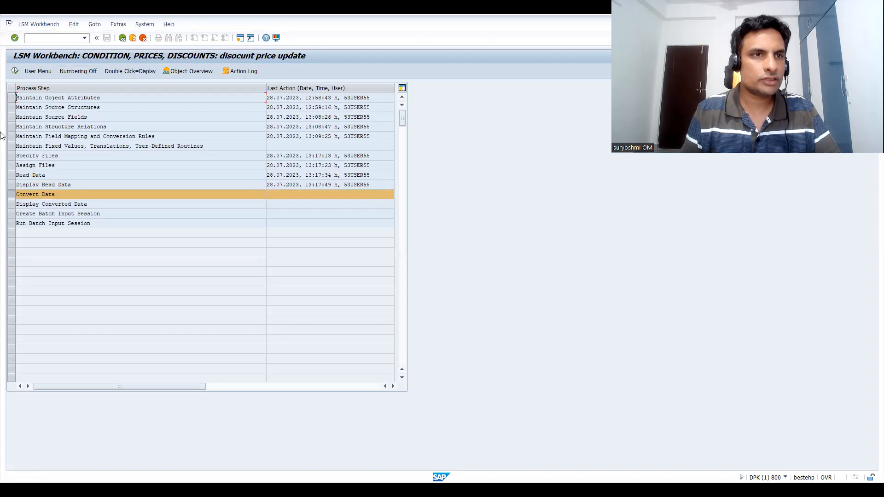
Step: Run Convert Data with the transaction number range left empty and return to the process steps
left_click(15, 71)
left_click(15, 71)
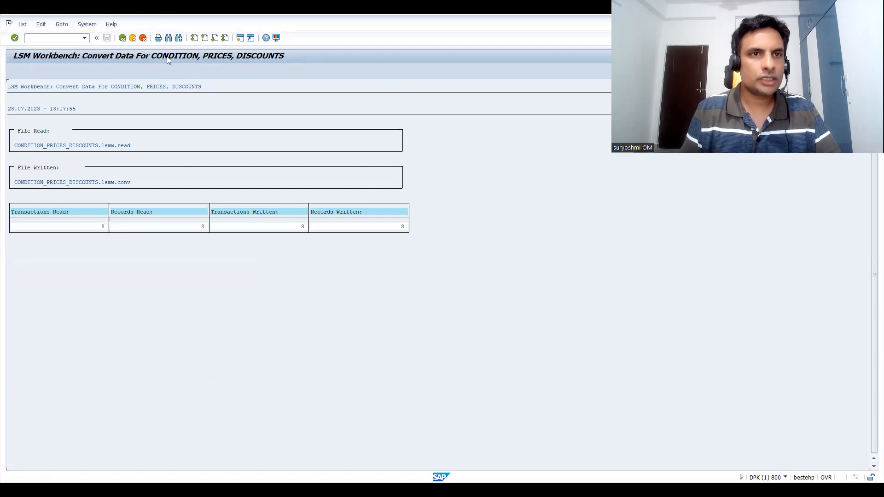
left_click(122, 38)
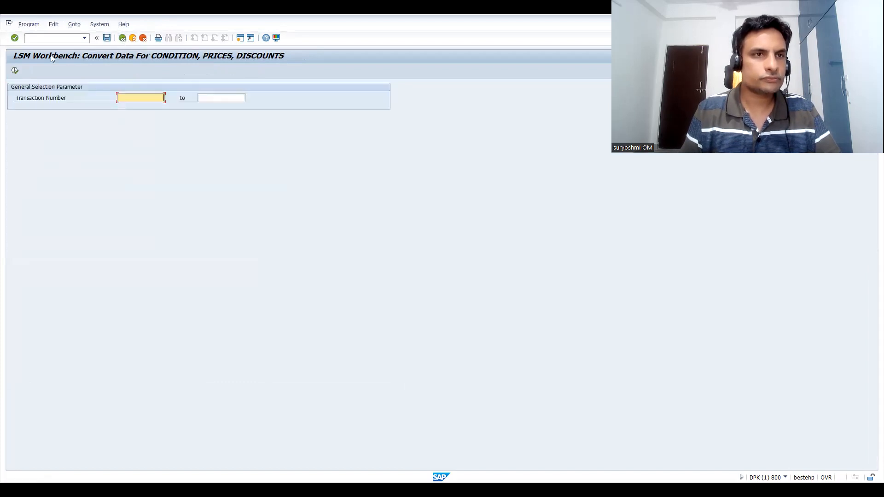
left_click(122, 38)
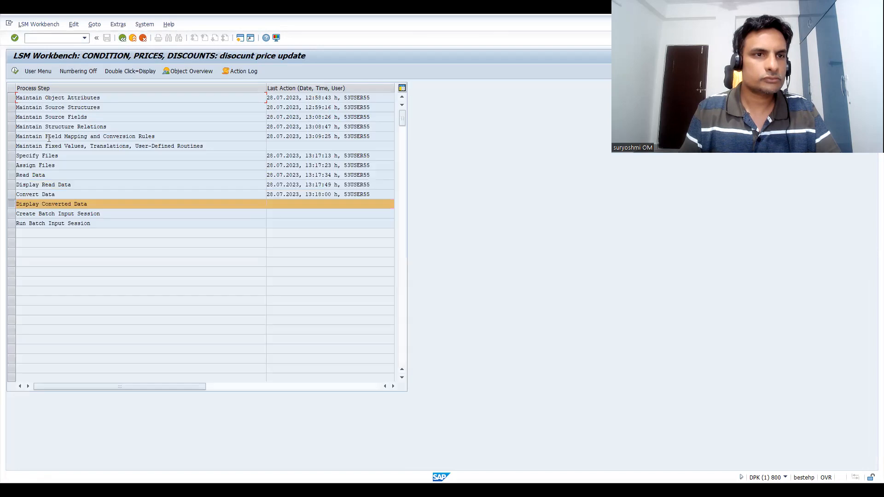
Step: Run Display Converted Data for CONDITION_PRICES_DISCOUNTS.lsmw.conv with the To Line limit cleared
left_click(15, 73)
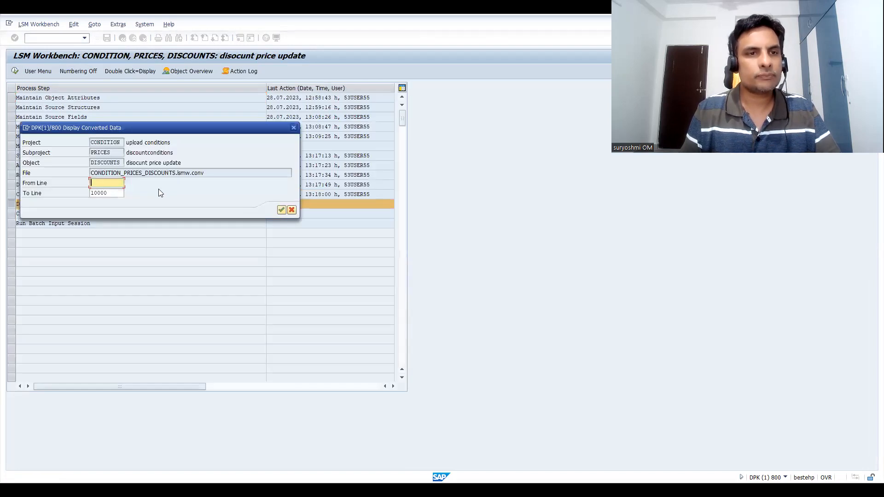
left_click_drag(111, 194, 9, 198)
key("Delete")
left_click(280, 212)
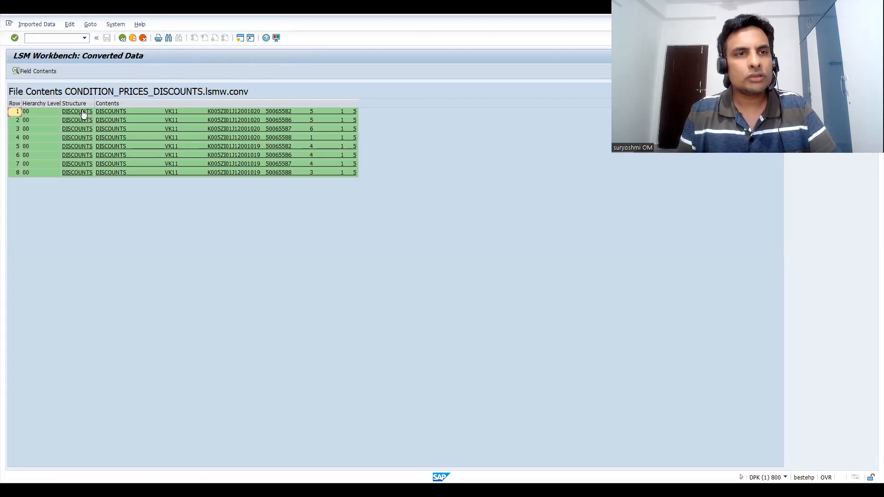
Step: Examine the field values of the first two converted DISCOUNTS records and return to the process steps
left_click(83, 113)
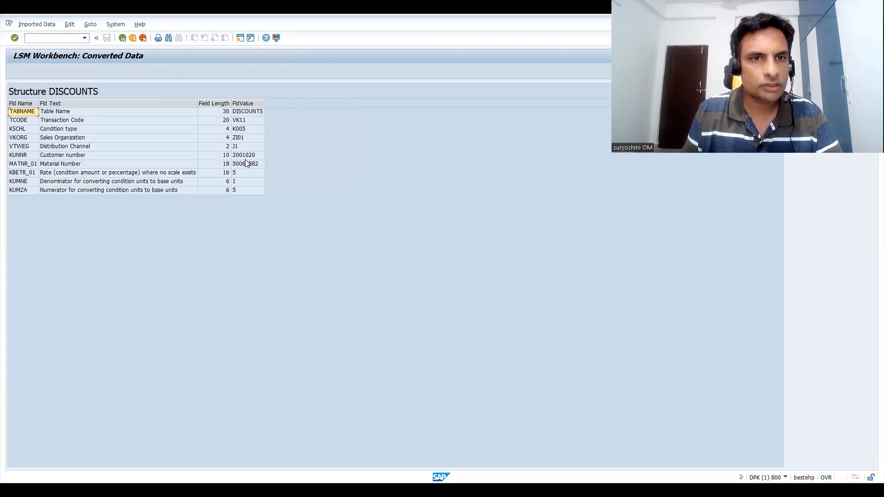
left_click(123, 39)
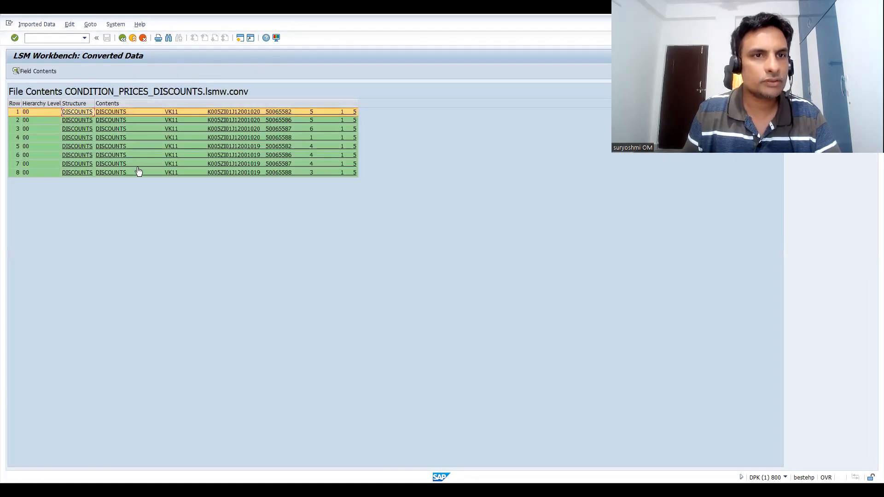
double_click(139, 124)
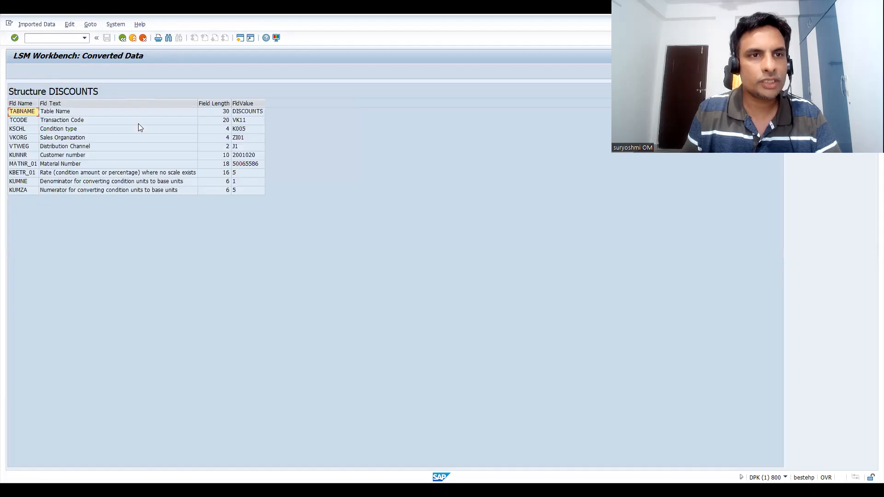
left_click(122, 39)
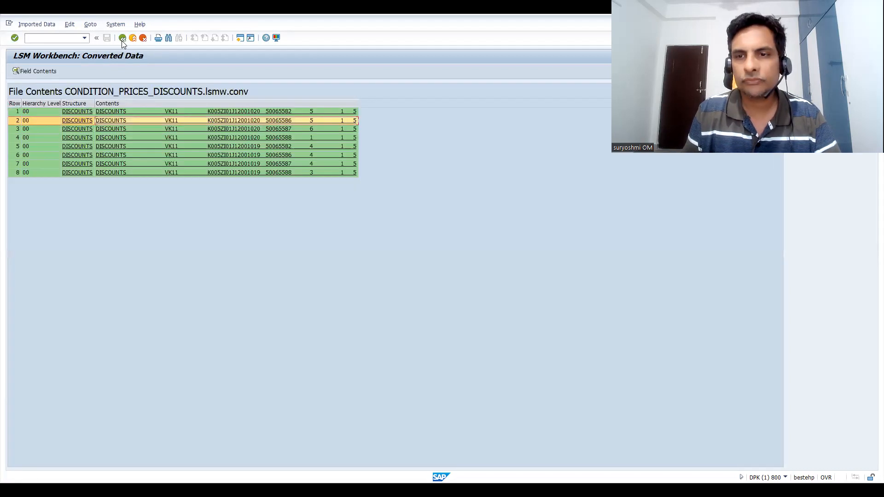
left_click(122, 39)
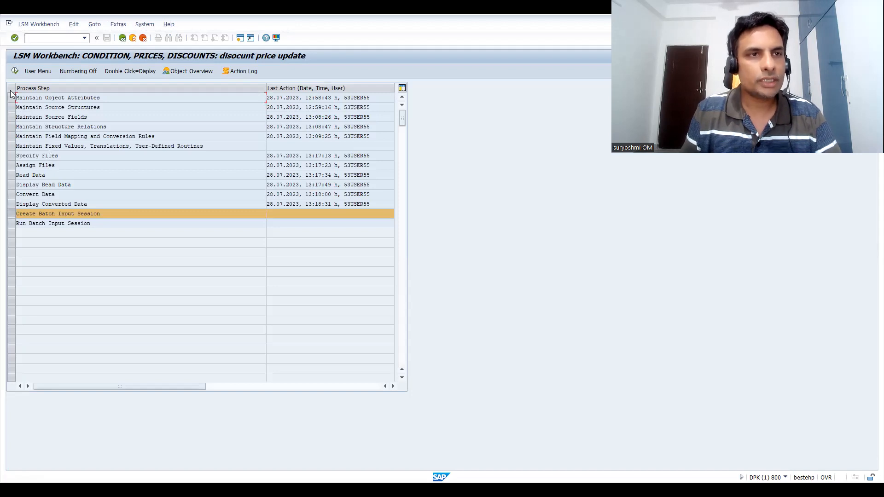
Step: Generate the DISCOUNTS batch input folder from CONDITION_PRICES_DISCOUNTS.lsmw.conv with the option to keep batch input folders enabled
left_click(15, 72)
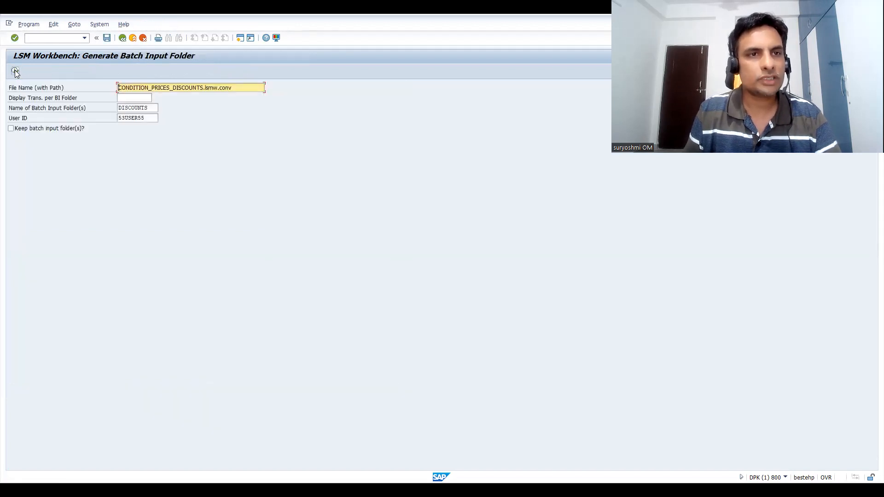
left_click(12, 130)
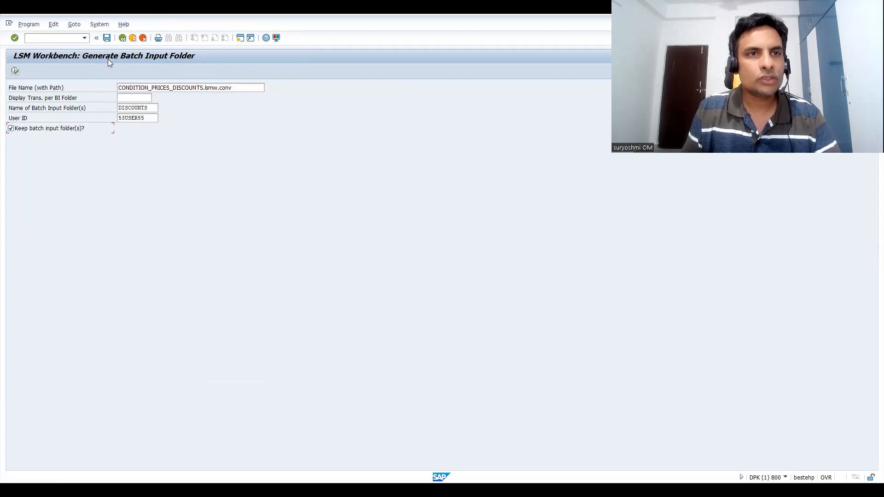
left_click(15, 71)
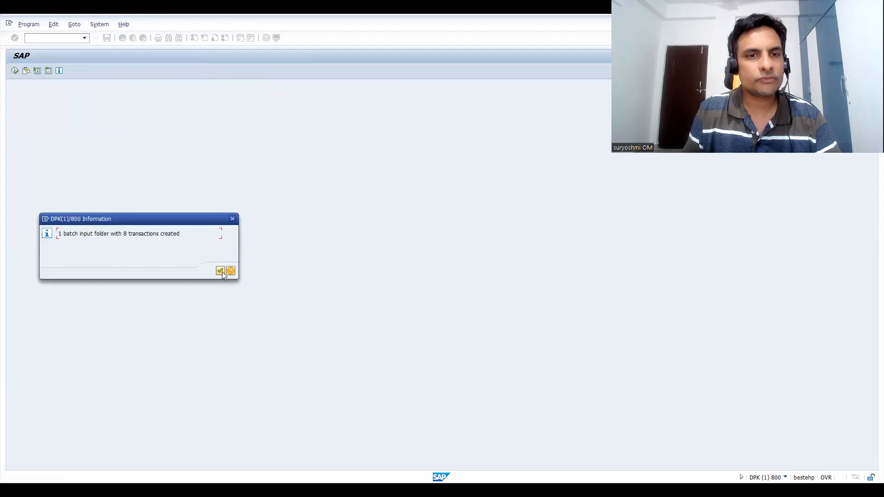
left_click(221, 271)
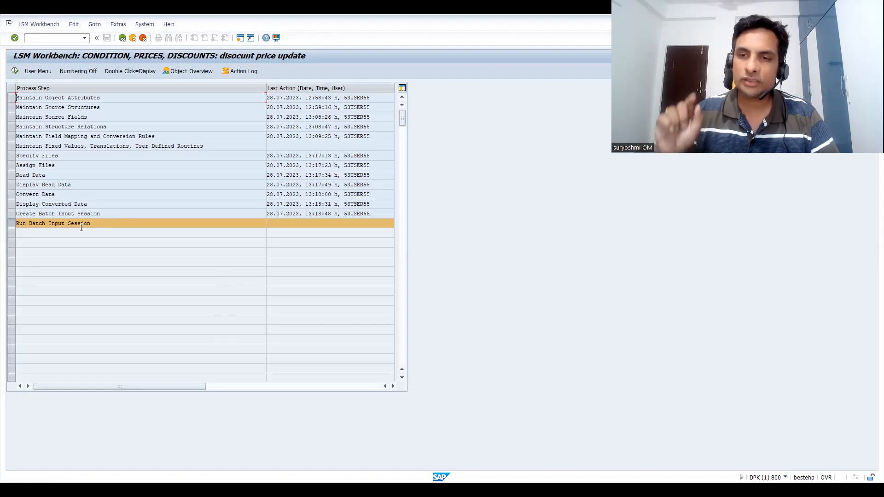
Step: Run Batch Input Session and start processing the DISCOUNTS session in Display errors only mode with Expert mode enabled
left_click(14, 71)
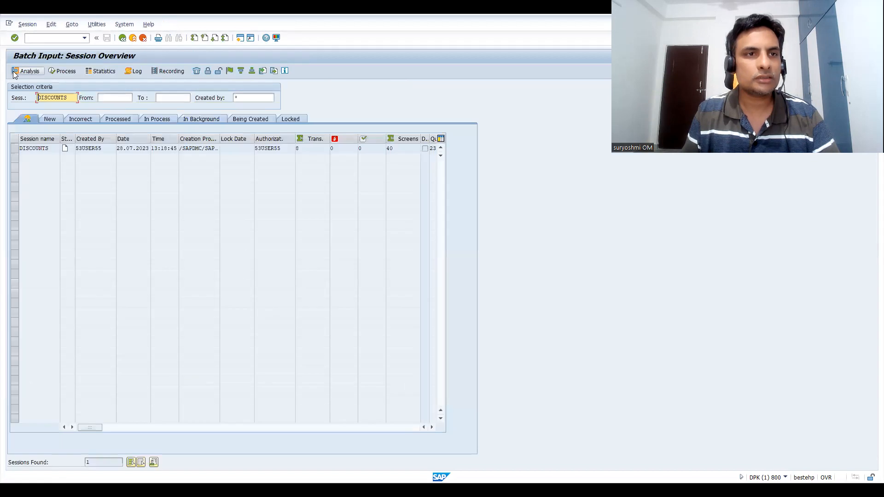
left_click(15, 149)
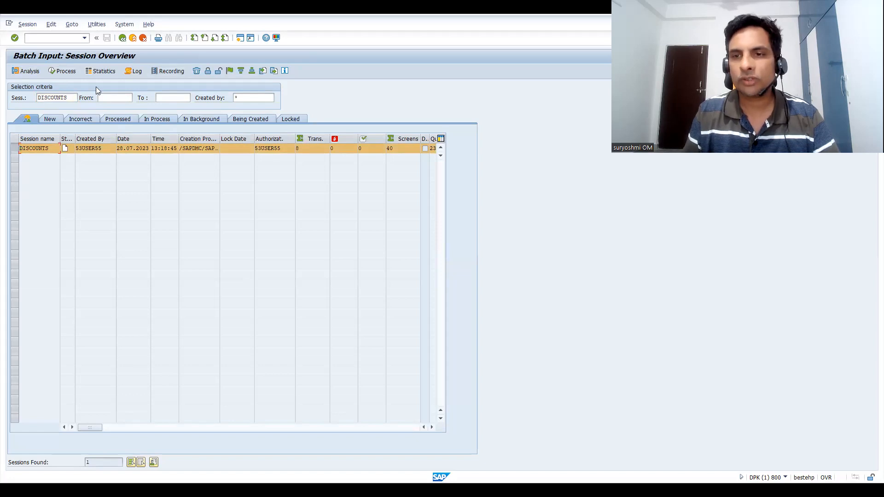
left_click(66, 72)
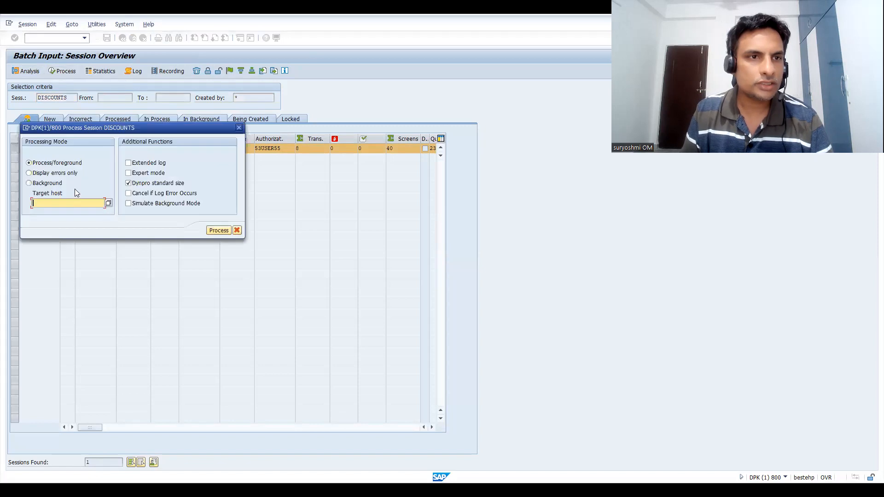
left_click(54, 174)
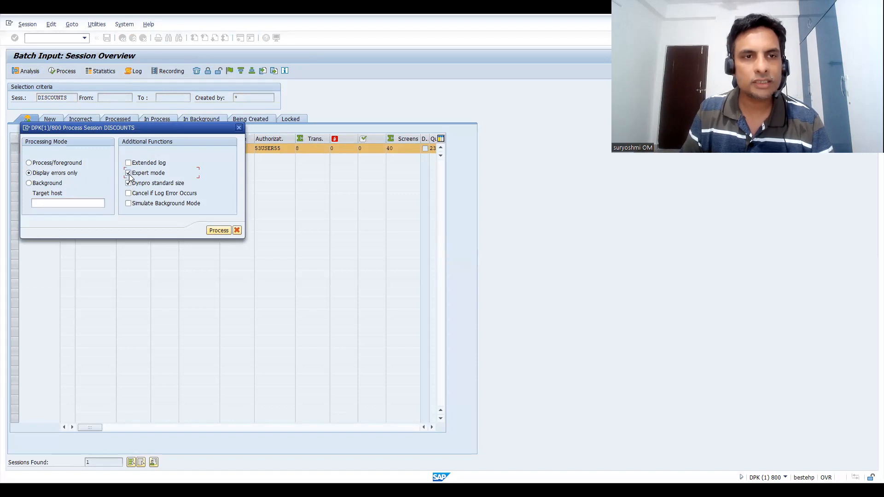
left_click(215, 231)
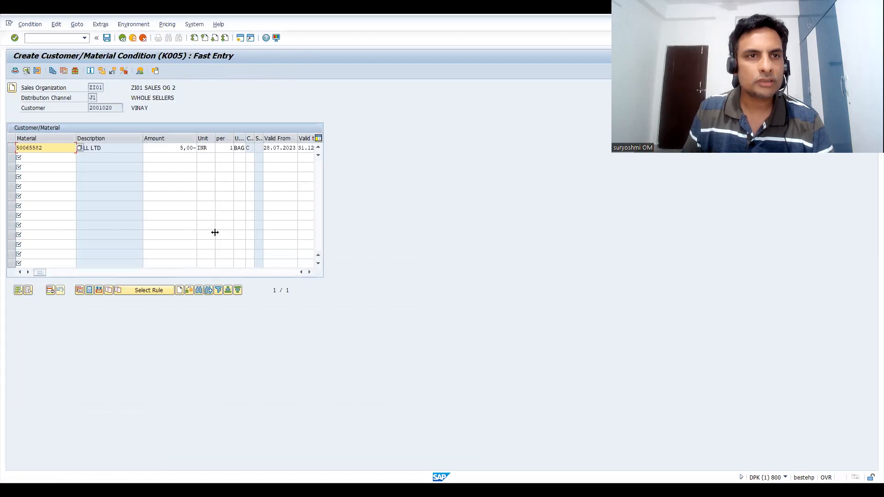
Step: Save each K005 customer/material condition record as the session presents it and return to the session overview
left_click(105, 42)
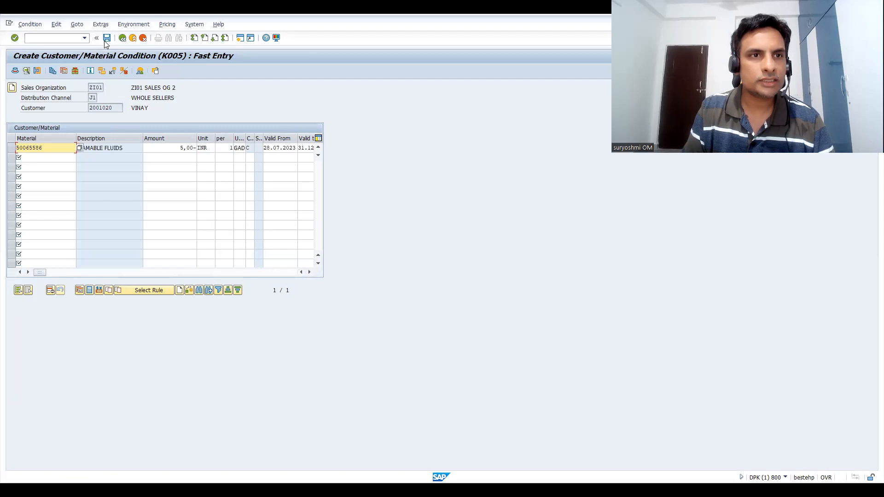
left_click(104, 41)
left_click(105, 42)
left_click(105, 42)
left_click(105, 42)
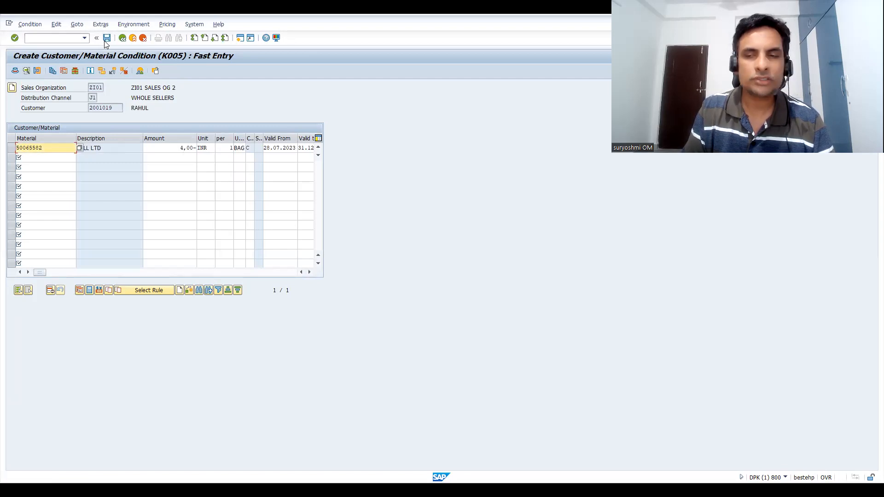
left_click(105, 41)
left_click(105, 41)
left_click(105, 42)
left_click(105, 42)
left_click(105, 41)
left_click(105, 41)
left_click(105, 41)
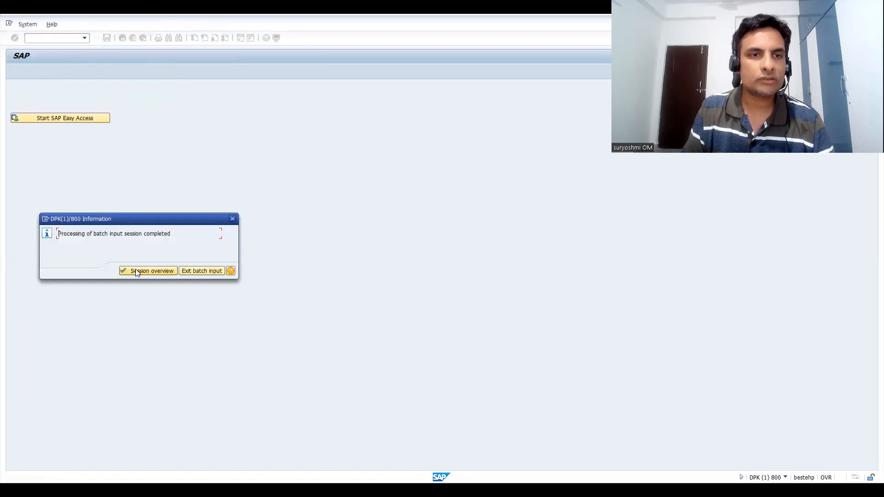
left_click(147, 271)
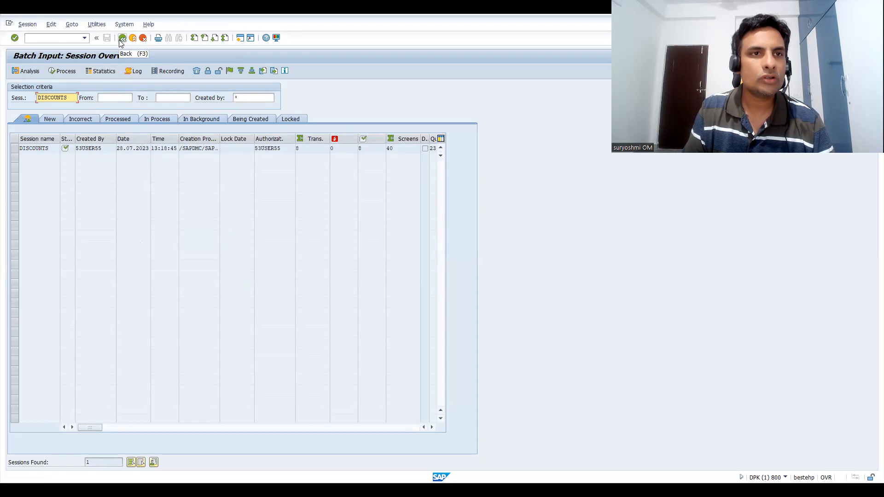
Step: Examine the DISCOUNTS session analysis, including its transactions, screens and processing log, and leave the session overview
double_click(37, 148)
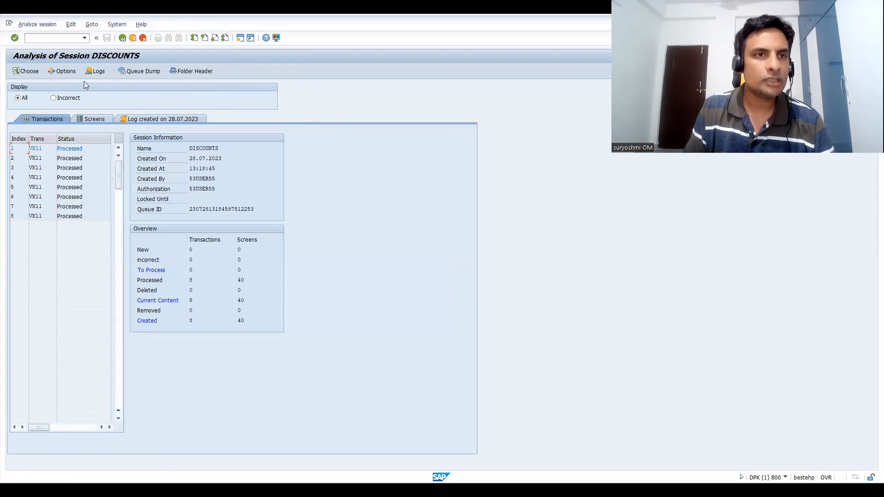
left_click(96, 71)
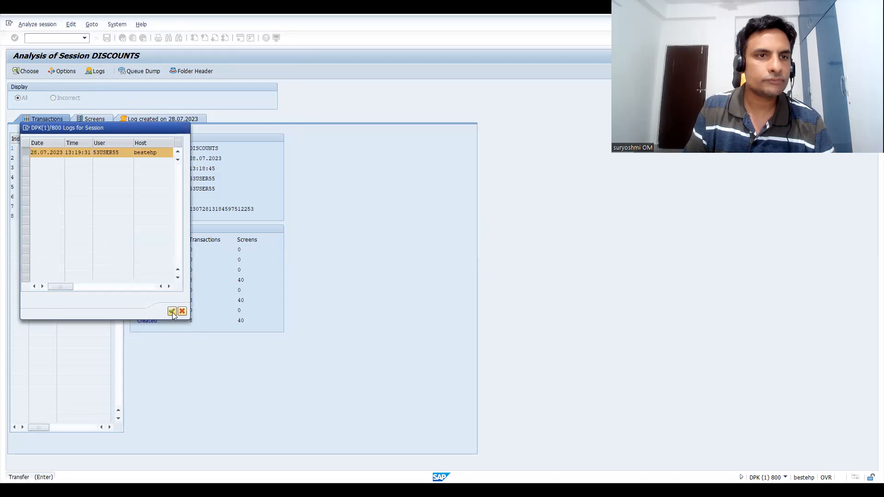
key("Escape")
left_click(85, 118)
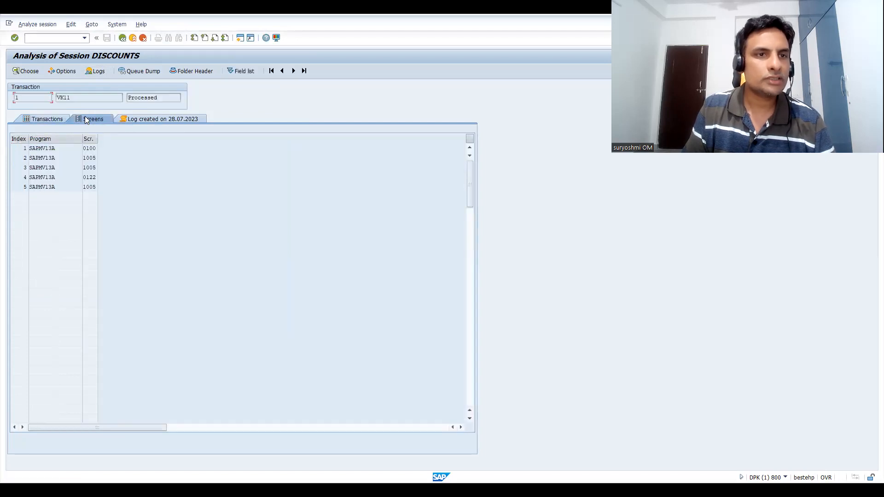
left_click(139, 119)
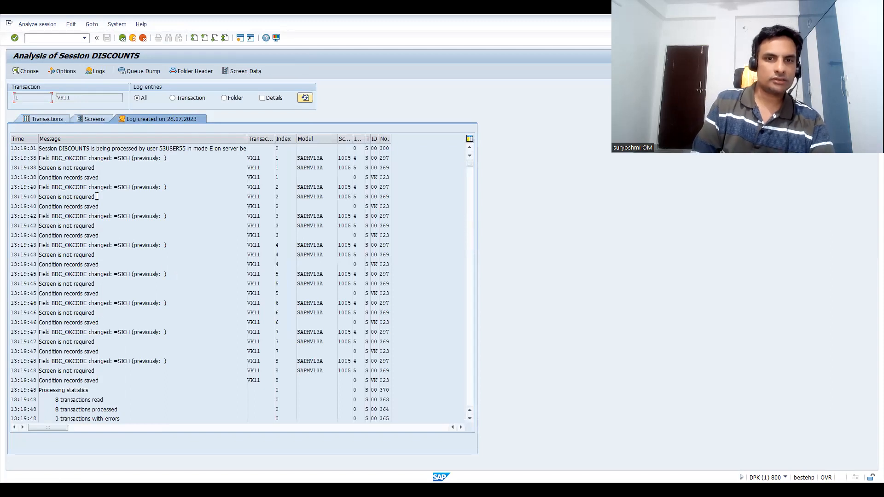
left_click(123, 39)
left_click(123, 38)
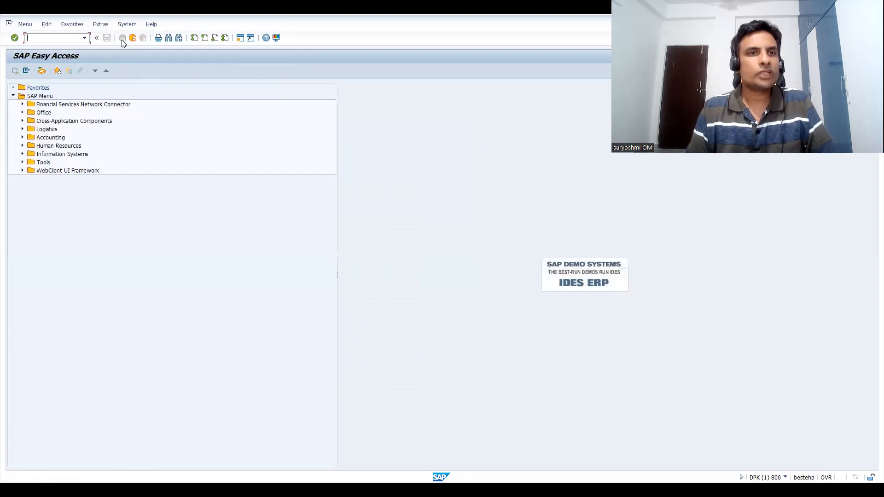
Step: Display the K005 condition record in VK13 for sales organization ZI01, distribution channel J1 and material 50065588, and return to the condition type entry
type("/NV")
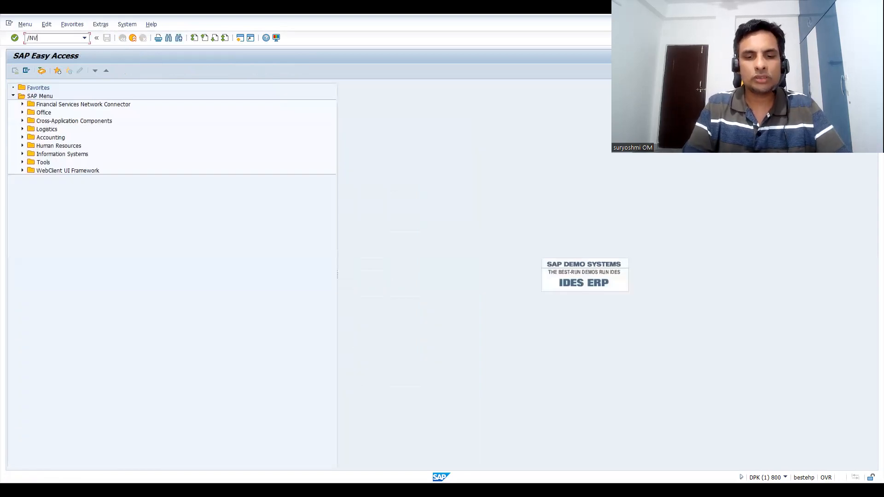
type("K13")
key("Return")
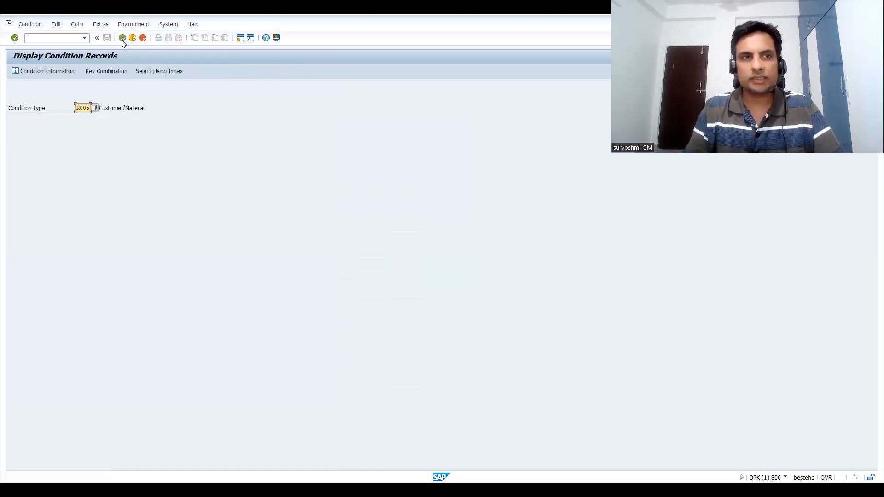
key("Return")
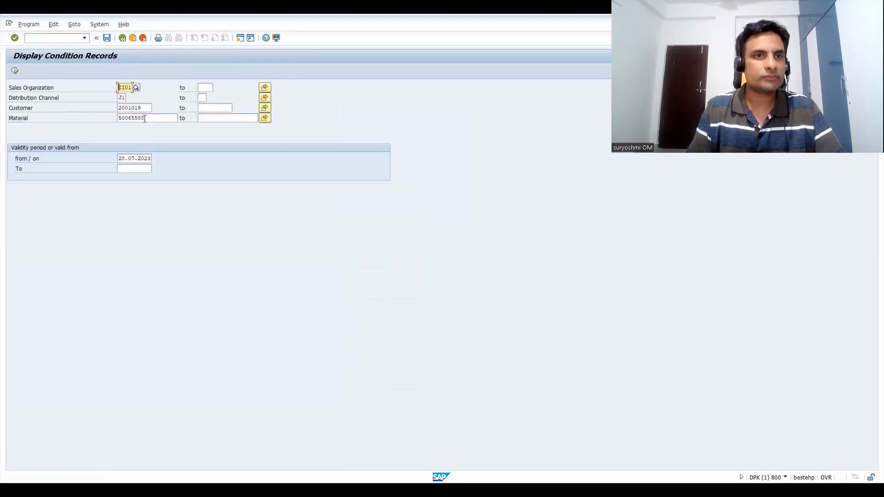
left_click(15, 71)
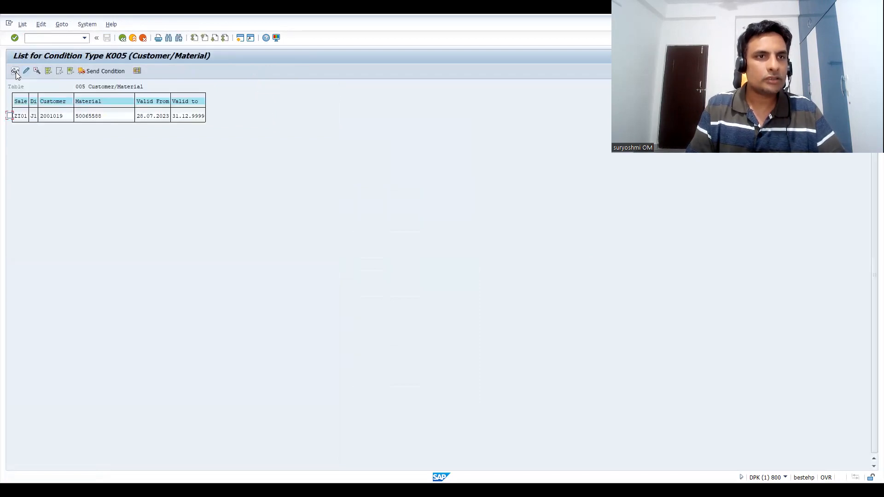
left_click(123, 40)
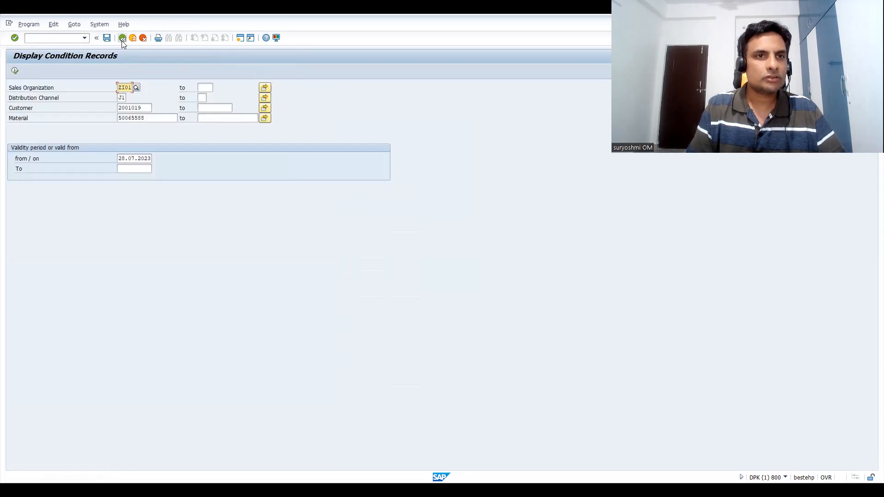
left_click(122, 39)
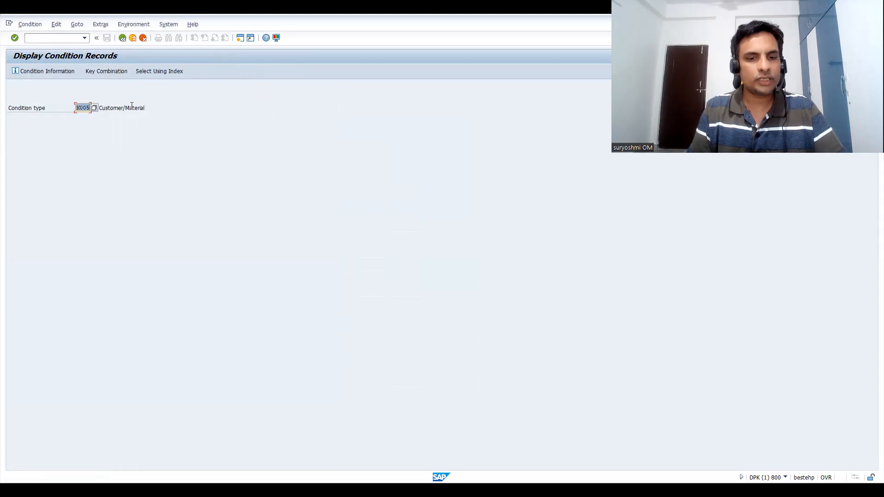
Step: Display the KONP table entries for condition type K005 in SE16N and return to the selection criteria
left_click(54, 38)
type("/NSE16N")
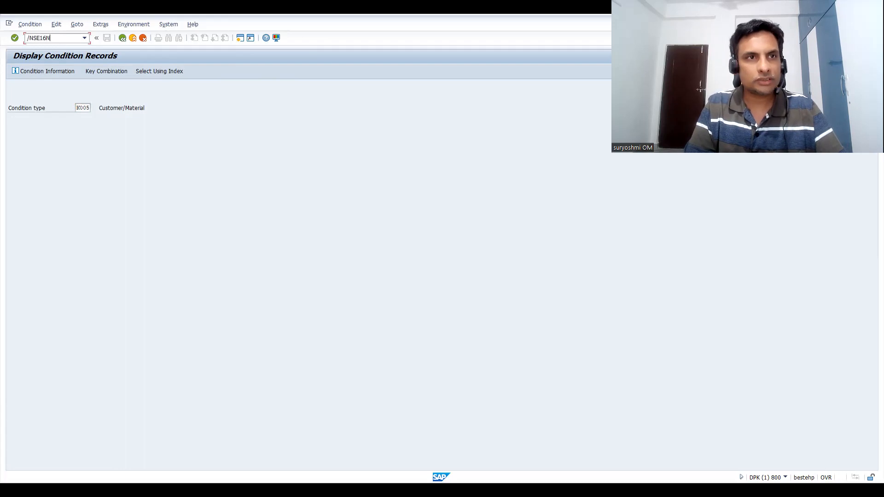
key("Return")
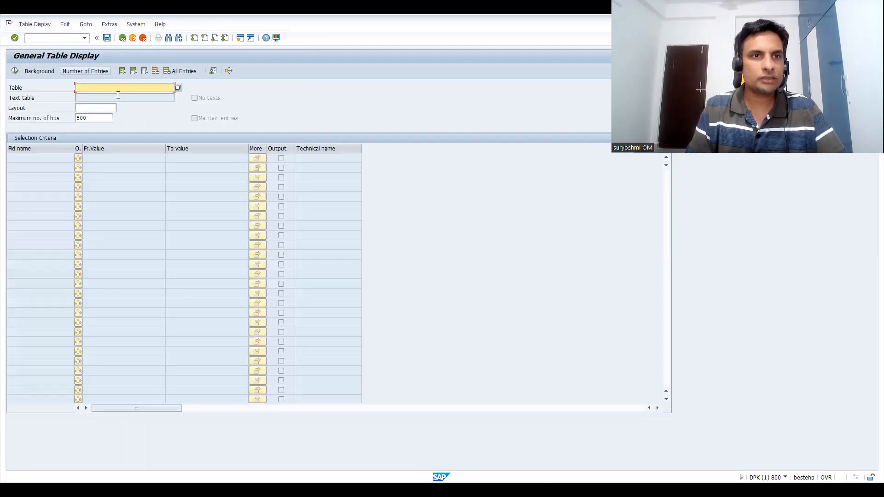
type("KONP")
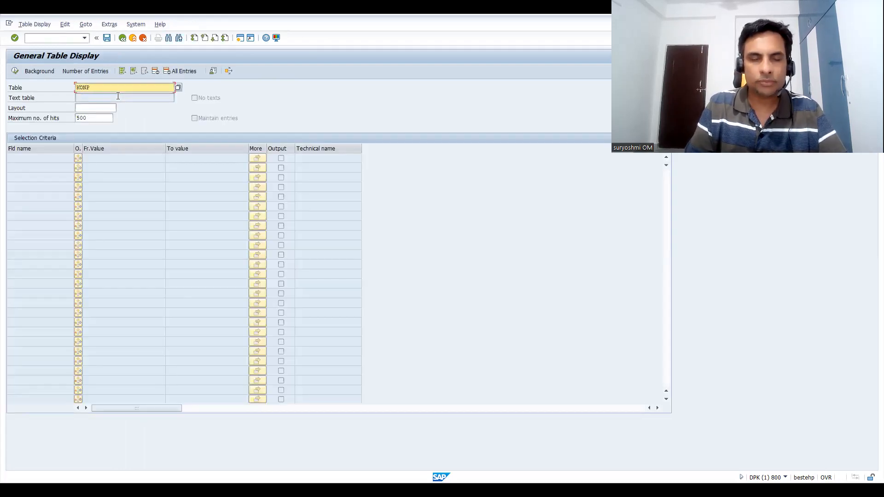
key("Return")
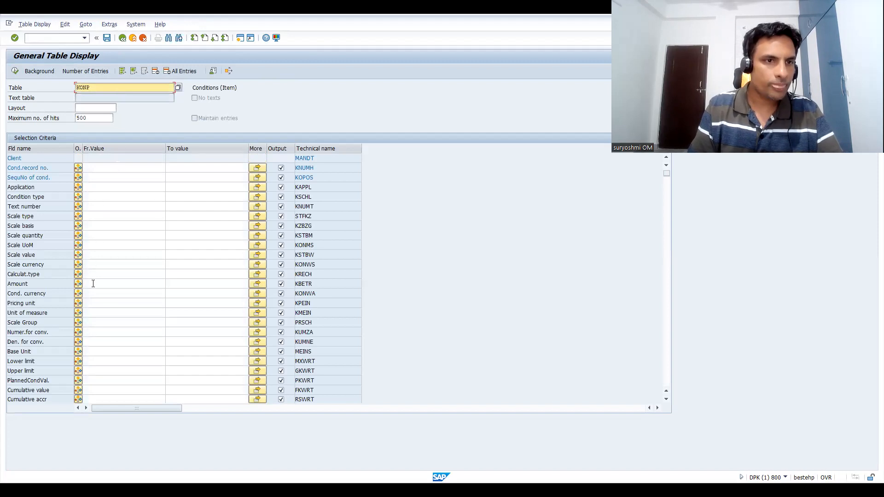
left_click(88, 197)
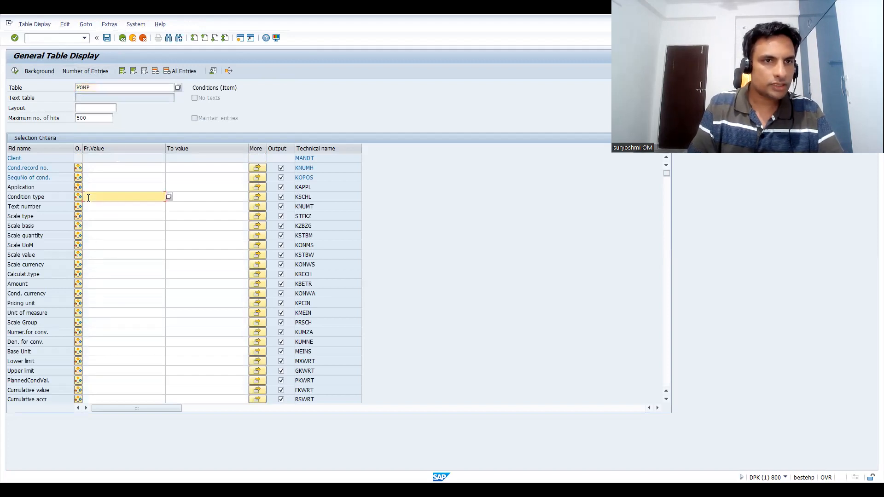
type("K005")
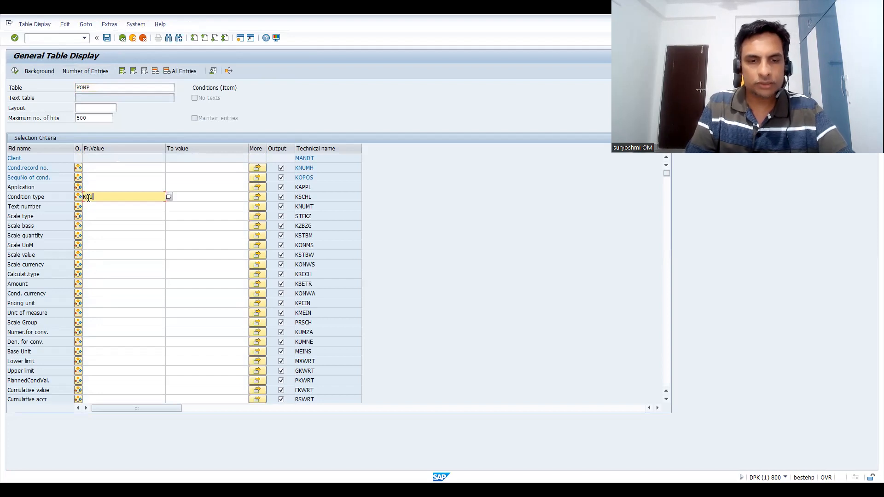
left_click(97, 238)
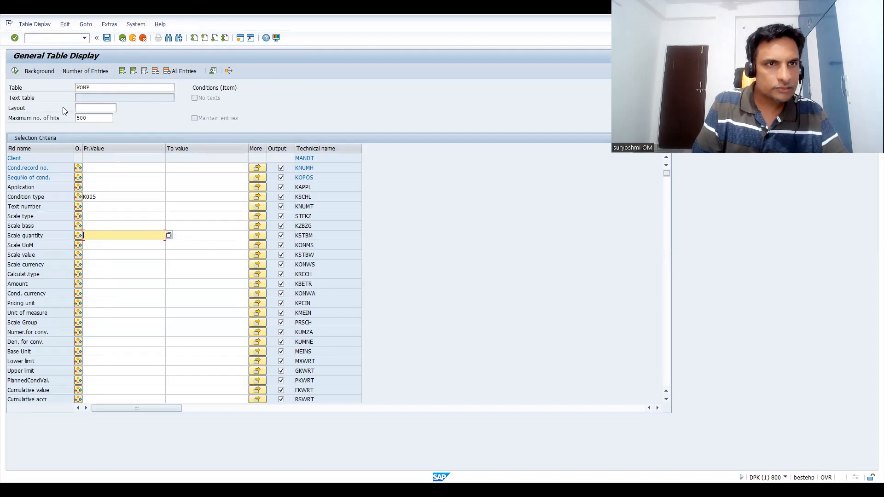
left_click(15, 72)
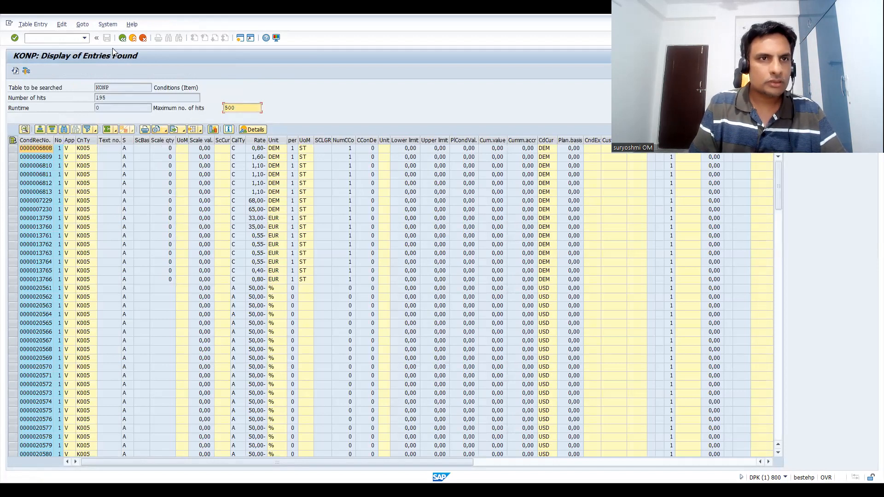
left_click(122, 38)
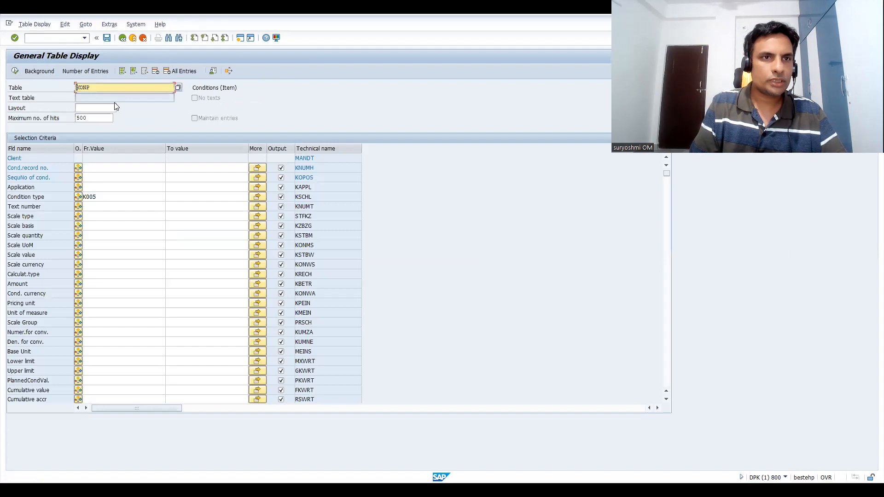
Step: Load the selection criteria of table KONH in General Table Display
key("Delete")
key("Delete")
key("Delete")
key("Delete")
type("KONH")
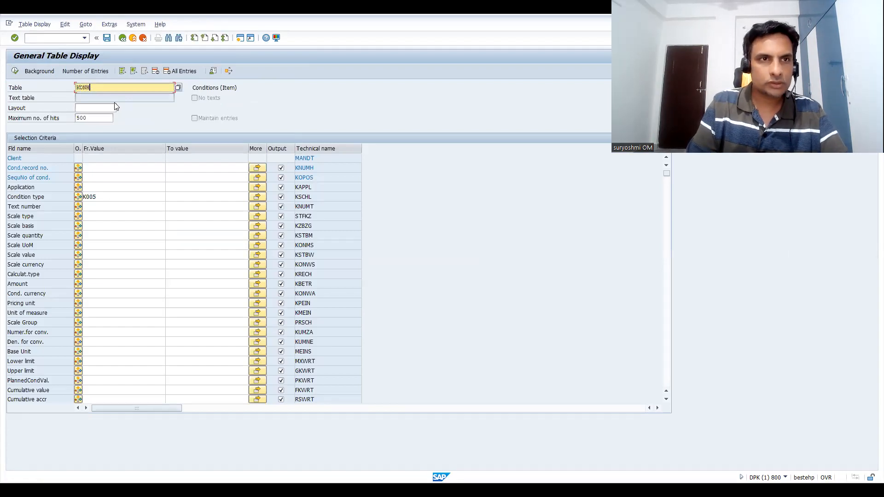
key("Return")
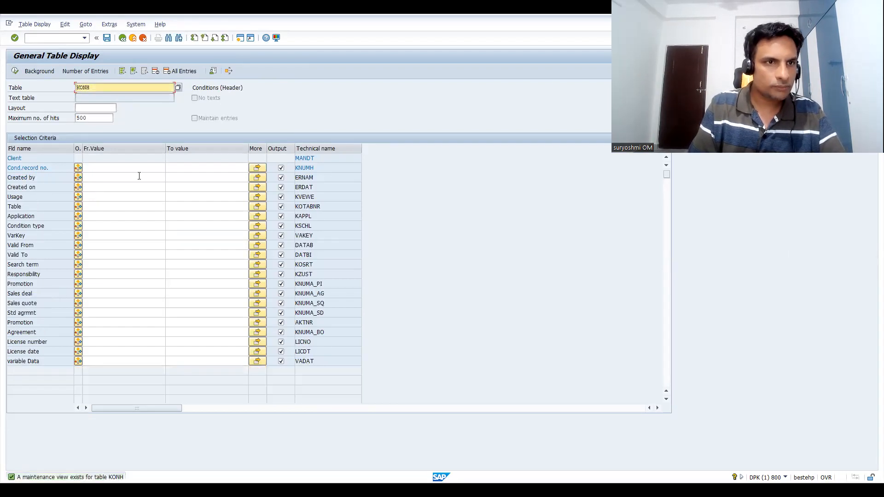
Step: Display the KONH entries for condition type K005 created on 28.07.2023
left_click(113, 178)
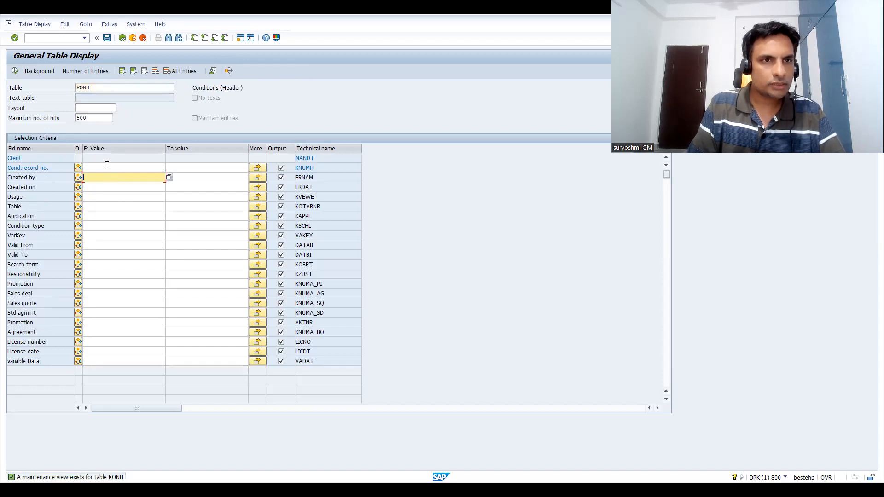
left_click(100, 225)
type("K005")
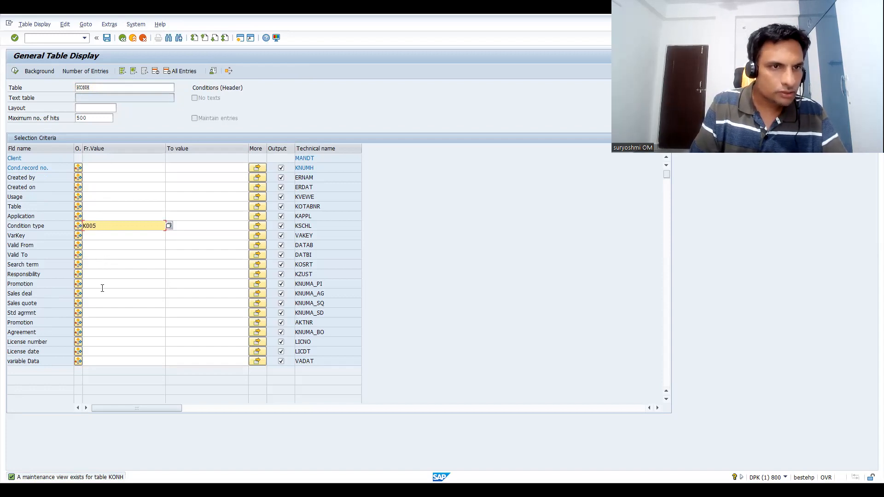
left_click(98, 186)
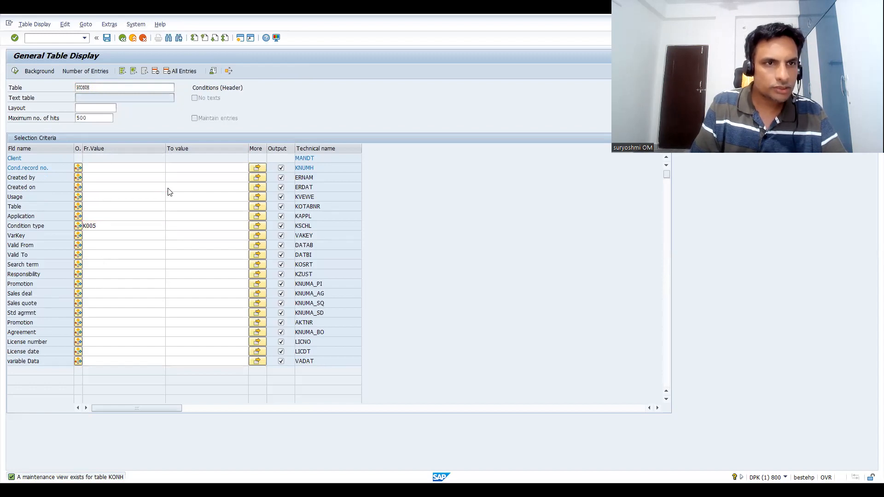
key("F4")
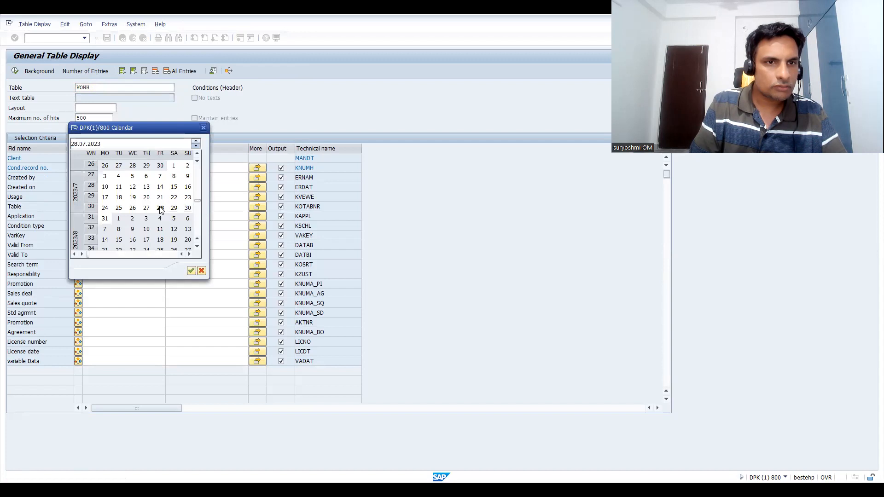
double_click(159, 206)
left_click(15, 70)
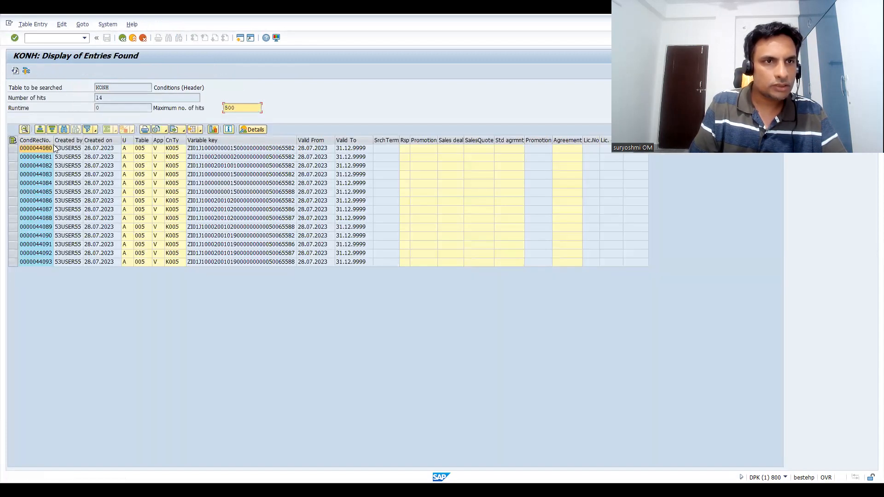
Step: Copy the condition record numbers of all listed KONH entries and load the selection criteria of table KONP
left_click(41, 140)
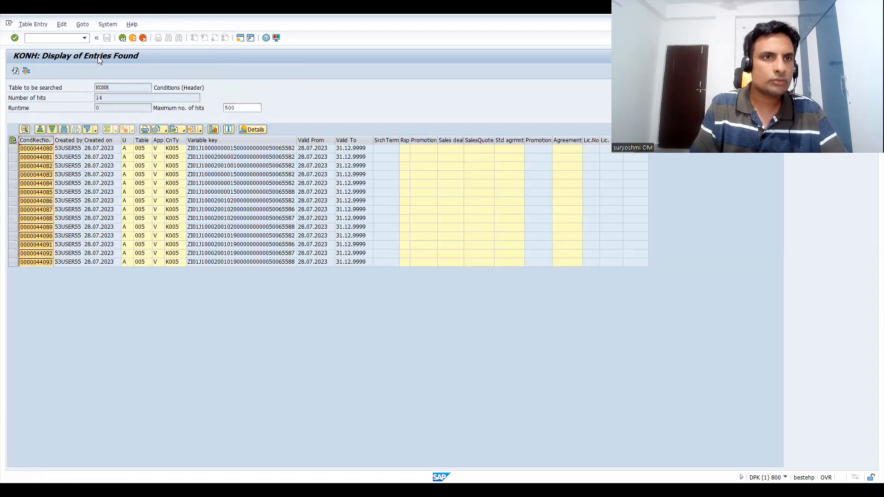
left_click(122, 38)
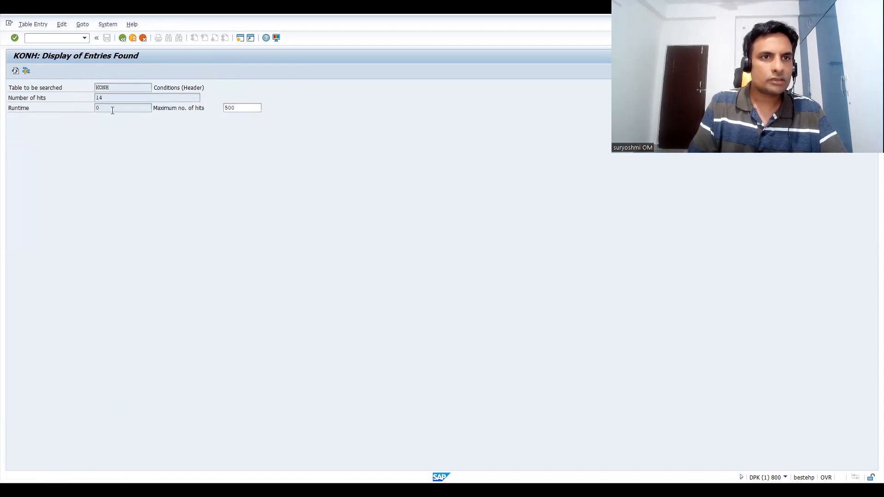
key("BackSpace")
type("P")
key("Return")
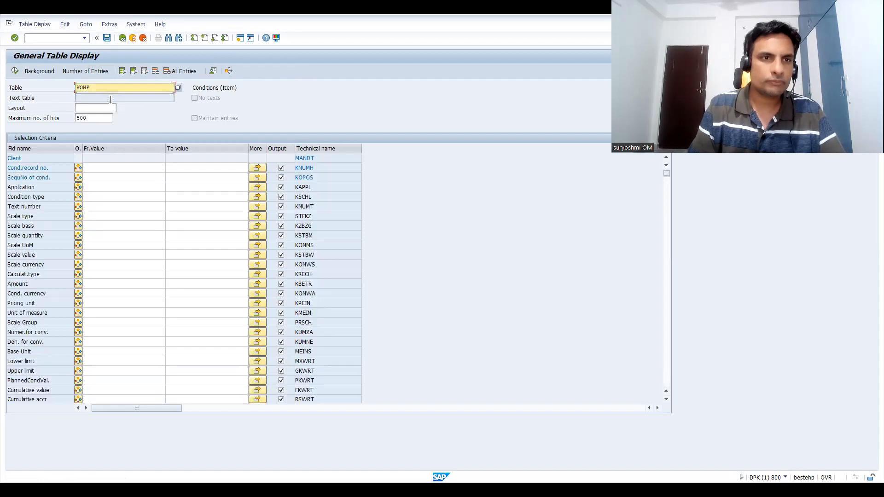
Step: Paste the copied condition record numbers as a multiple selection on KNUMH and display the matching KONP entries
left_click(256, 169)
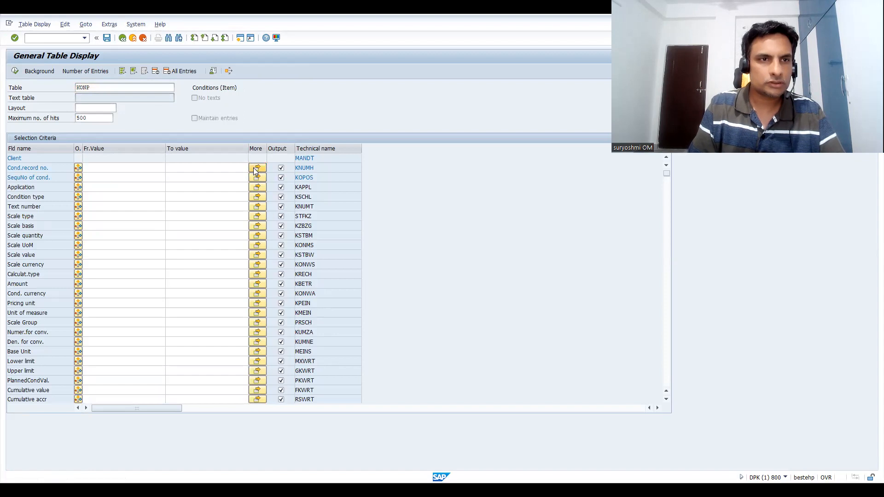
left_click(221, 260)
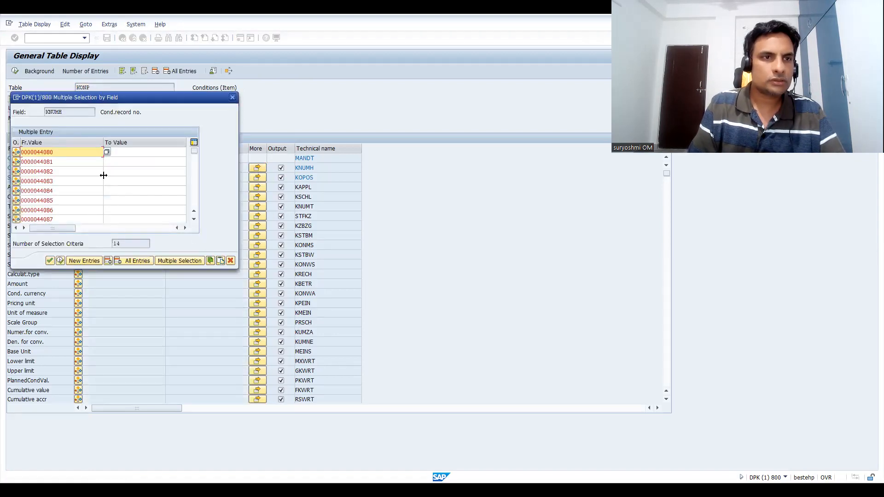
left_click(60, 260)
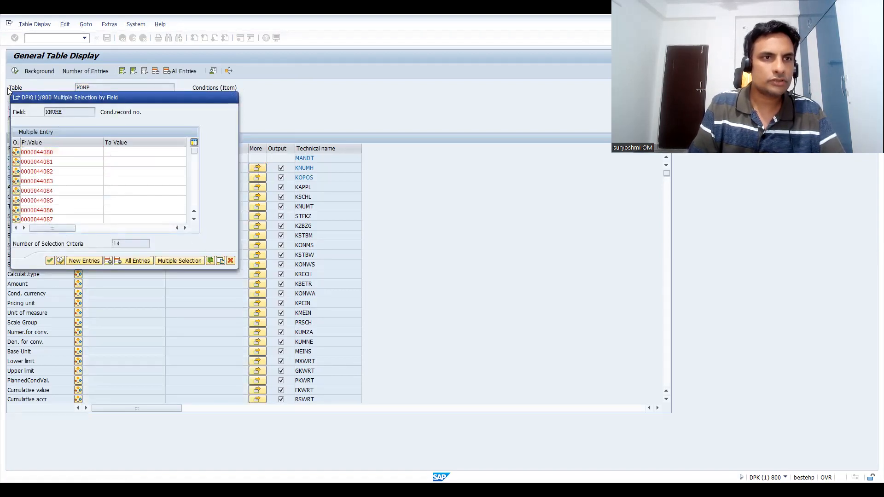
left_click(15, 71)
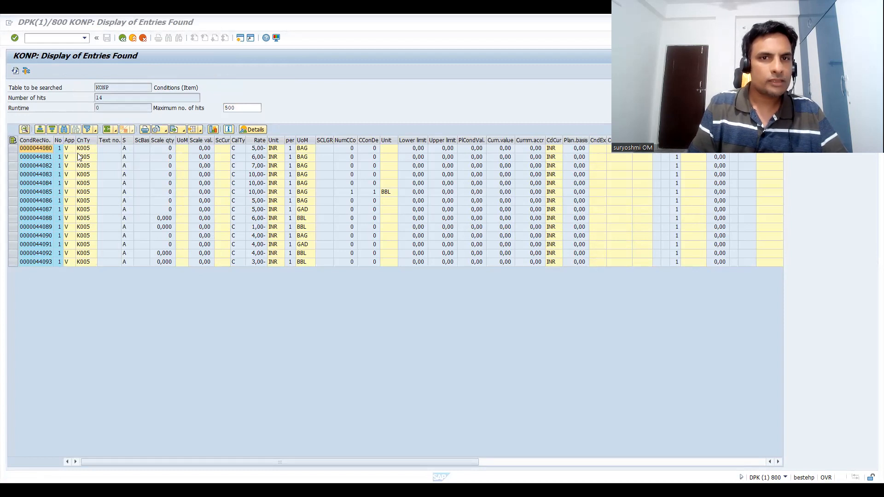
Step: Examine the columns of the KONP entries, including rate, currency, unit of measure and calculation type
left_click(182, 167)
key("Right")
key("Right")
key("Right")
key("Right")
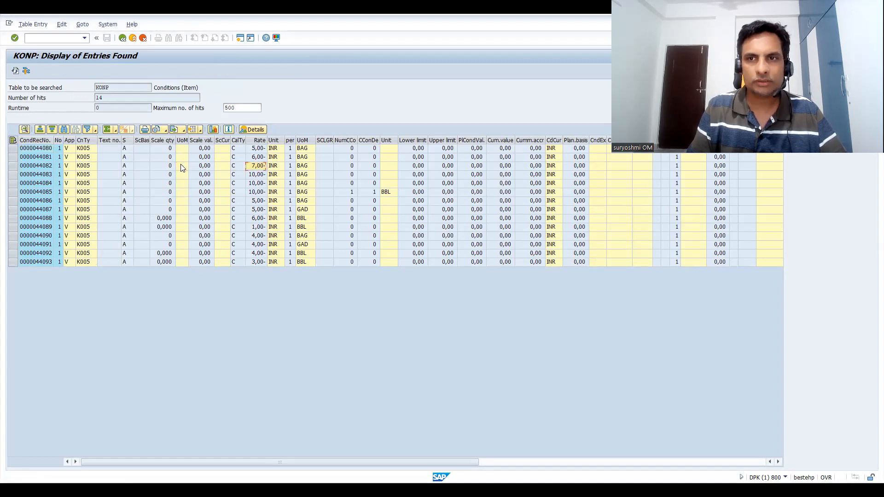
key("Right")
key("Right")
key("Right")
key("Right")
key("Right")
key("Right")
key("Right")
key("Right")
key("Right")
key("Right")
key("Right")
key("Right")
key("Right")
key("Right")
key("Right")
key("Right")
key("Right")
key("Right")
key("Right")
key("Right")
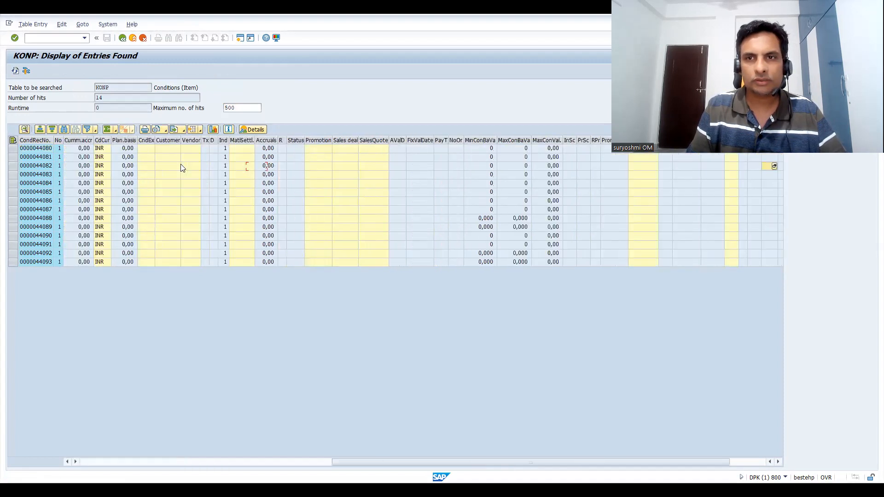
key("Left")
key("Left")
key("Left")
key("Left")
key("Left")
key("Left")
key("Left")
key("Left")
key("Left")
key("Left")
key("Left")
key("Left")
key("Left")
key("Left")
key("Left")
key("Left")
key("Left")
key("Left")
key("Left")
key("Left")
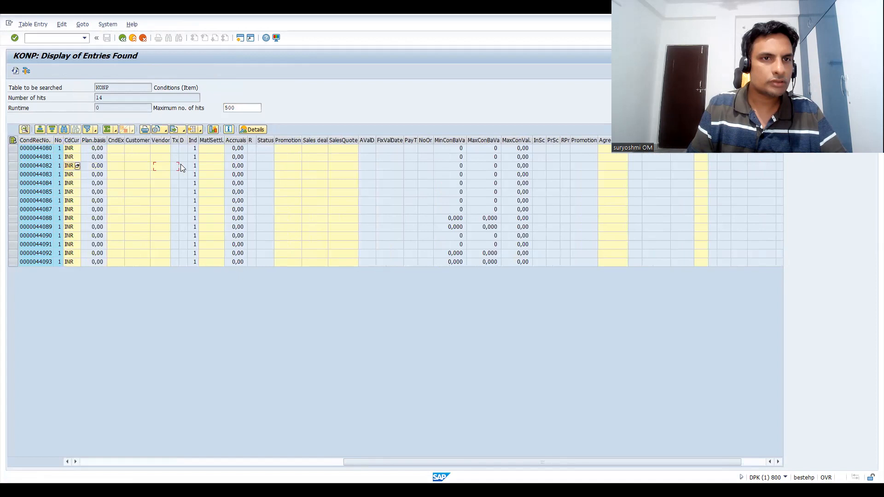
key("Right")
key("Right")
key("Right")
key("Right")
key("Right")
key("Right")
key("Right")
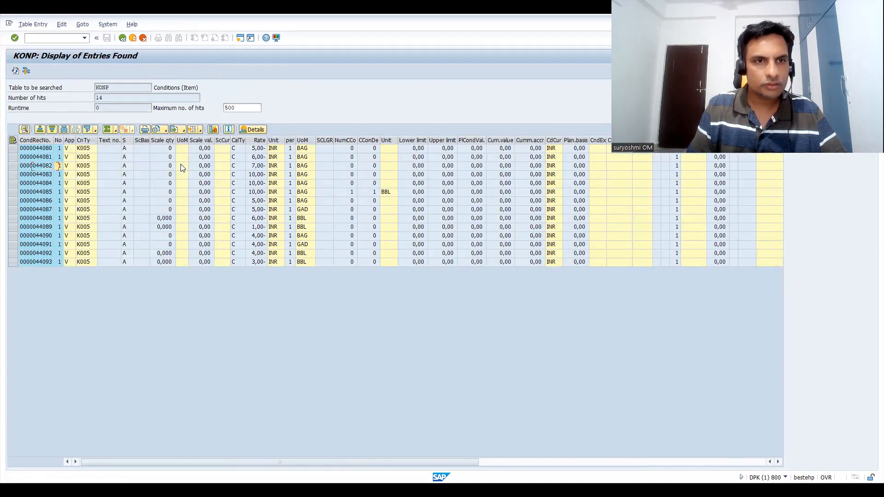
key("Right")
key("Right")
key("Right")
key("Right")
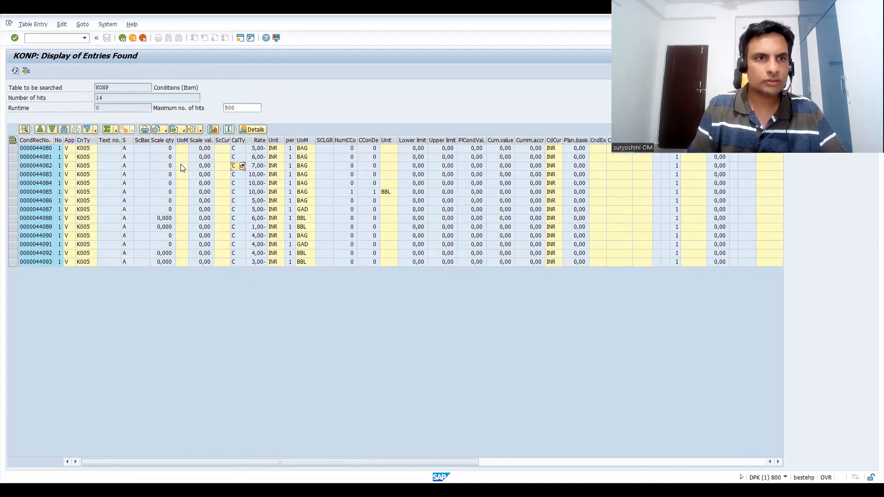
Step: Display the accesses of access sequence K005 in transaction V/06 to check its condition table
left_click(65, 37)
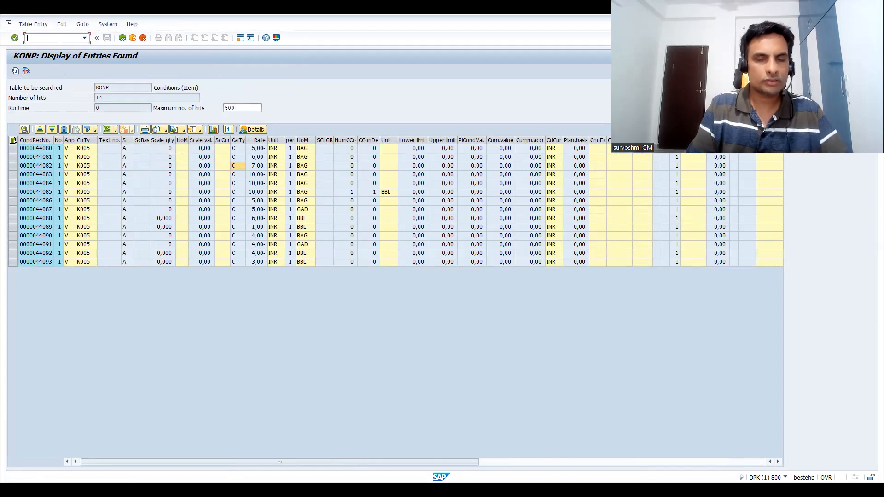
type("/NV/06")
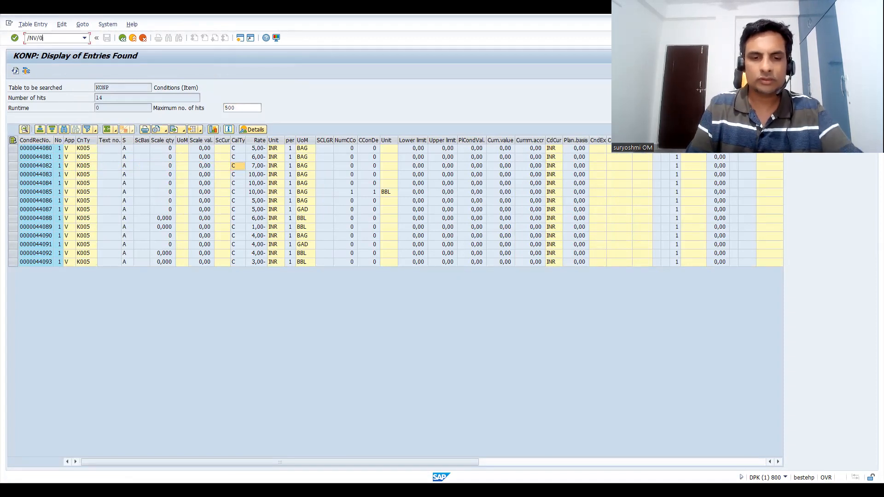
key("Return")
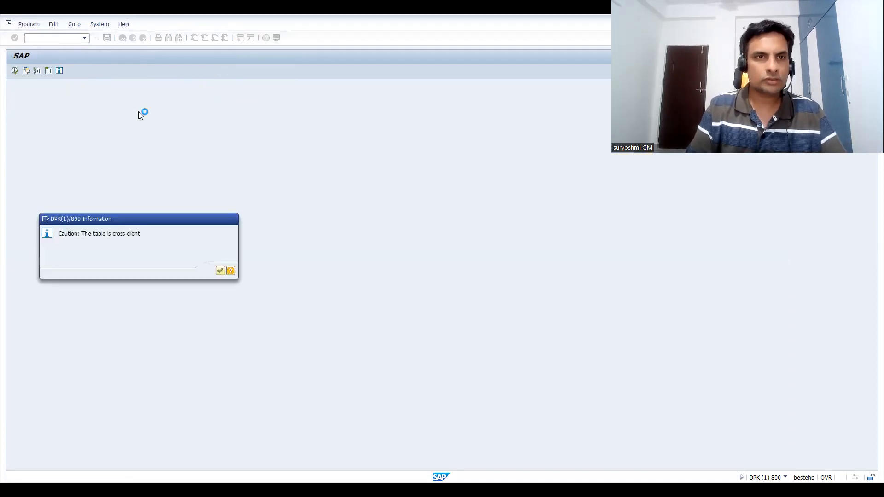
key("Return")
left_click(175, 403)
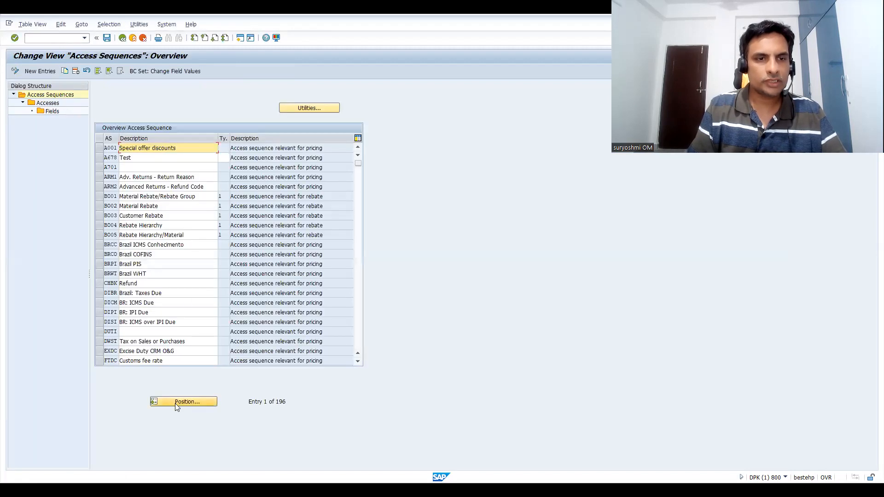
type("K")
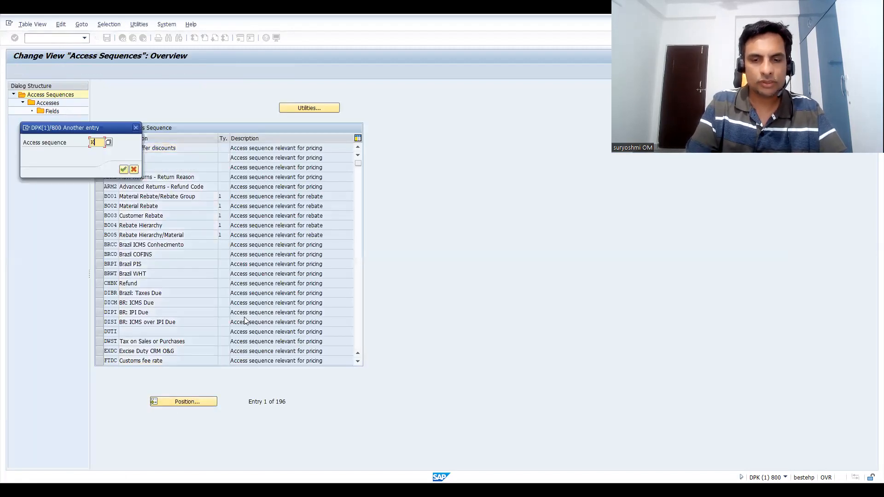
type("005")
key("Return")
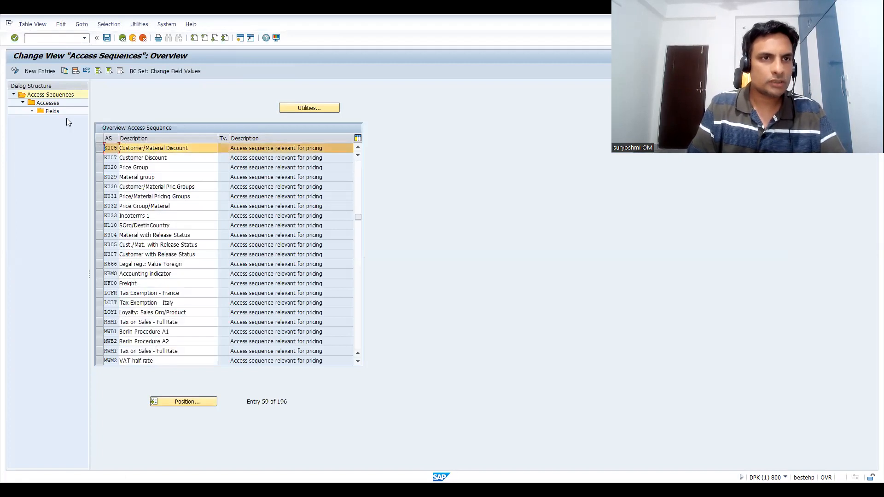
double_click(54, 103)
left_click(150, 133)
left_click(126, 129)
Step: Switch to transaction SE16N and load the selection criteria of table A005
left_click(57, 39)
type("/NSE16N")
key("Return")
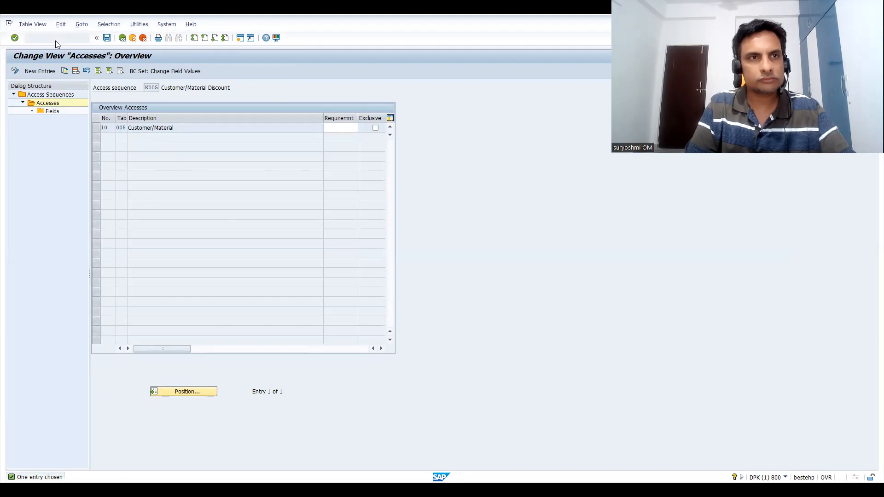
type("A005")
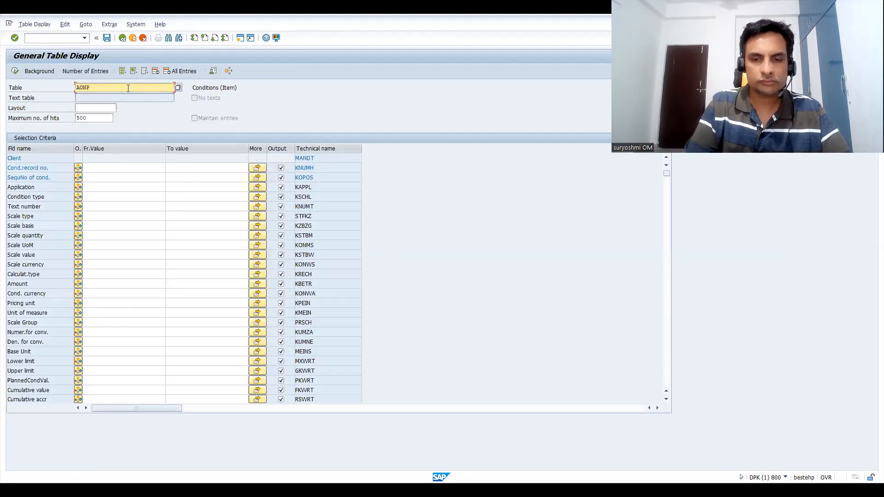
key("Return")
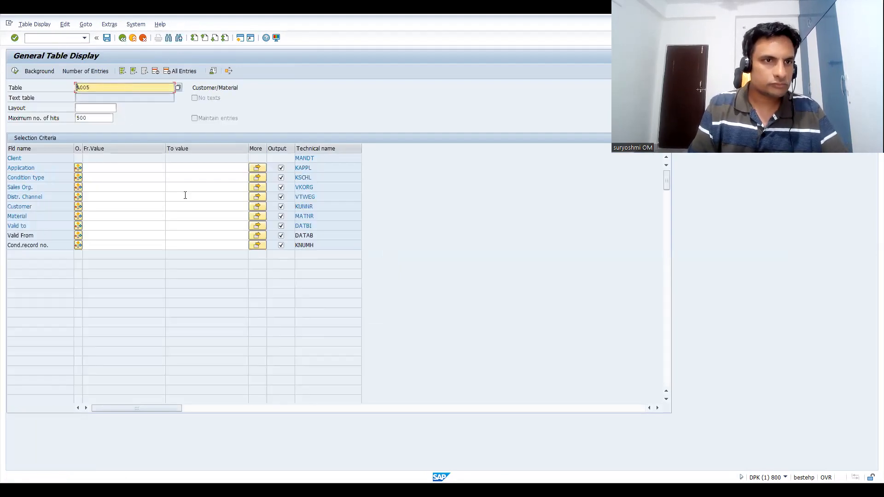
Step: Display the A005 entries for condition type K005, sales organization ZI01 and distribution channel J1, and check the uploaded customer records
left_click(101, 178)
type("K")
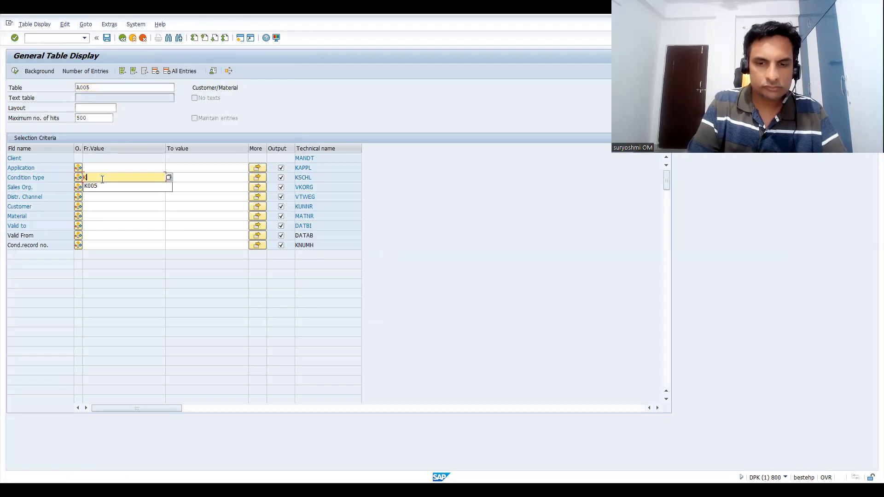
type("005")
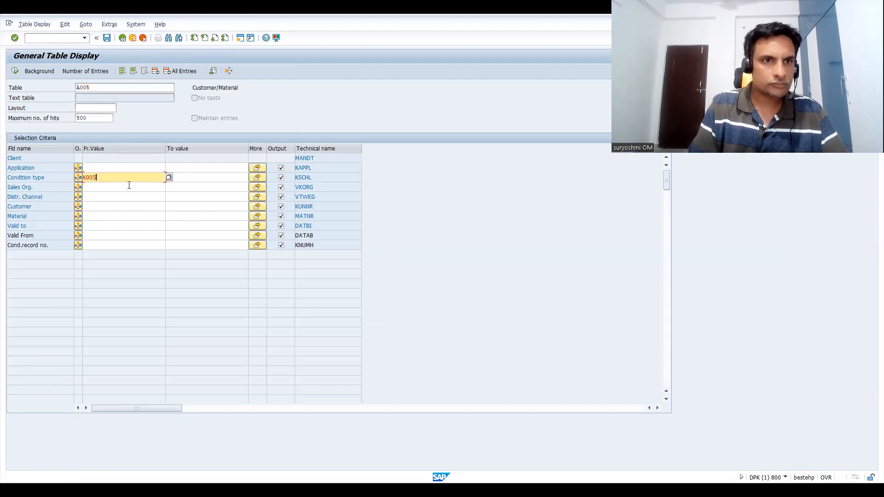
left_click(112, 187)
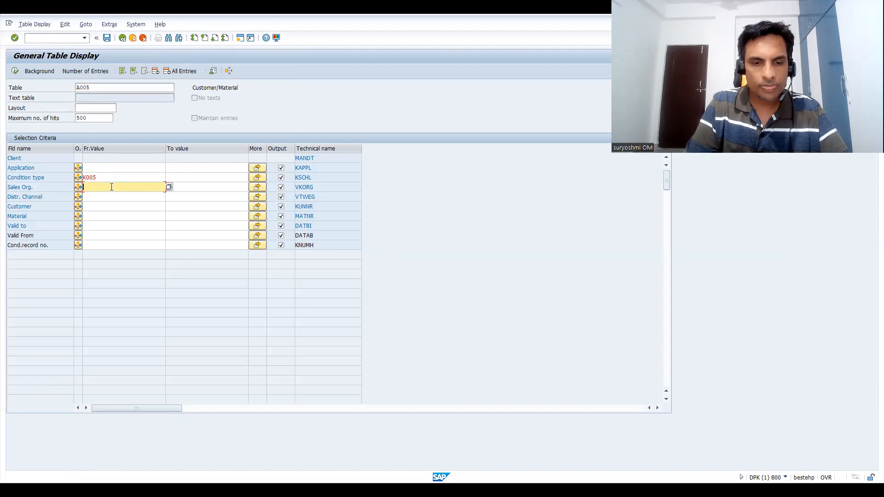
type("ZI01")
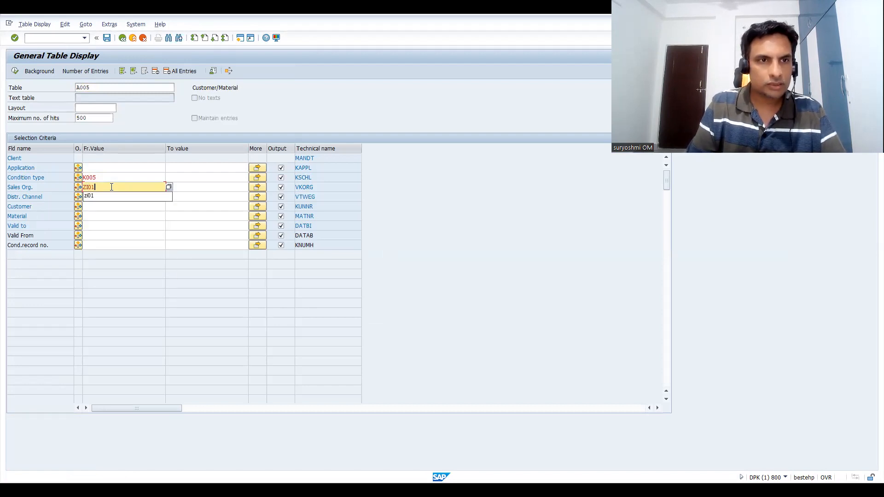
key("Return")
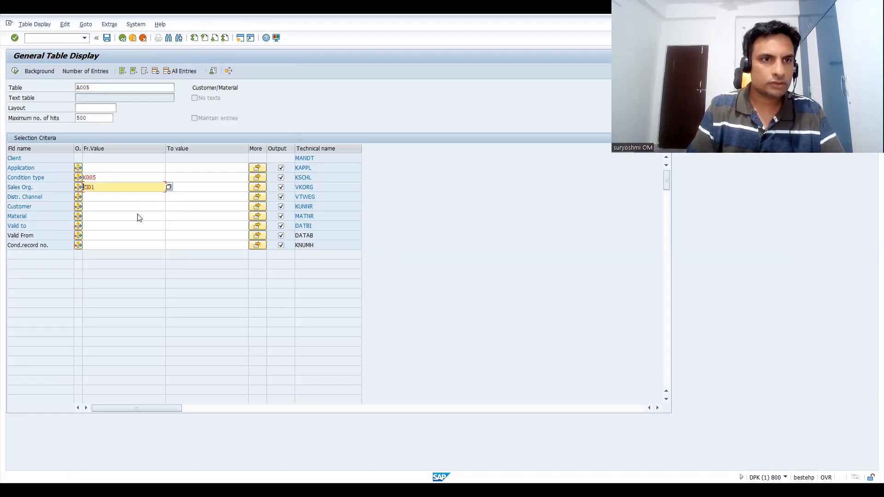
left_click(94, 199)
type("J1")
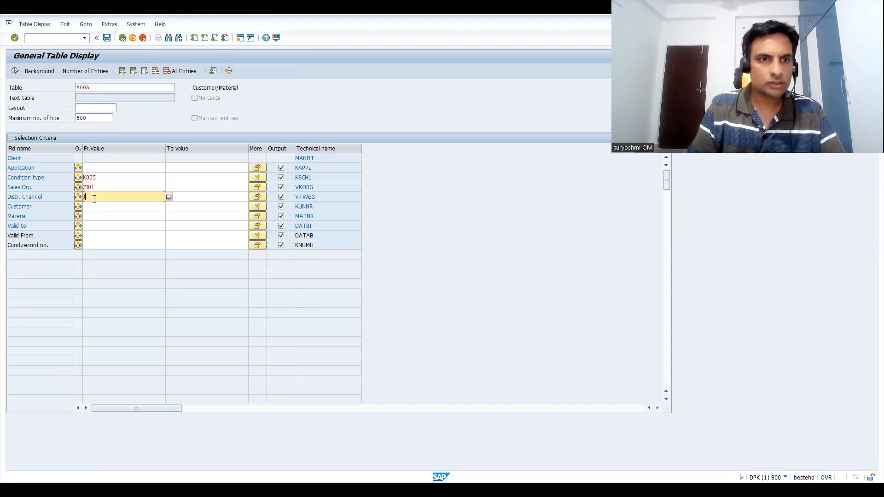
left_click(15, 71)
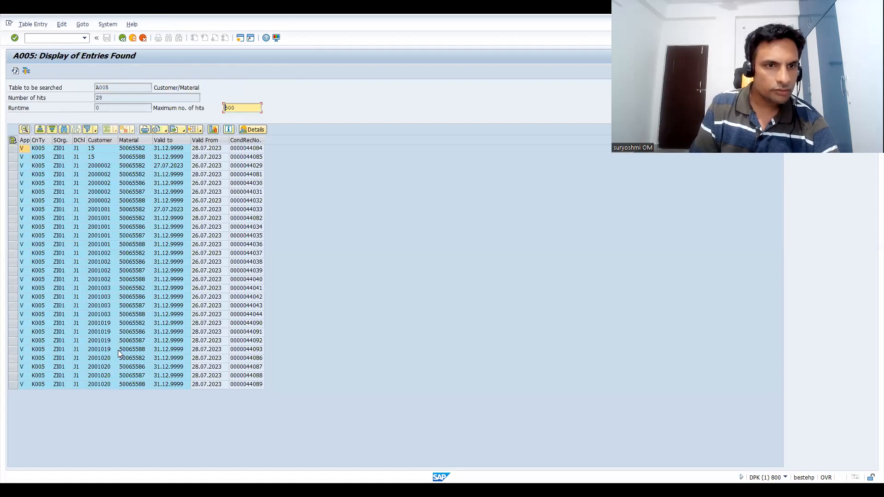
left_click(109, 322)
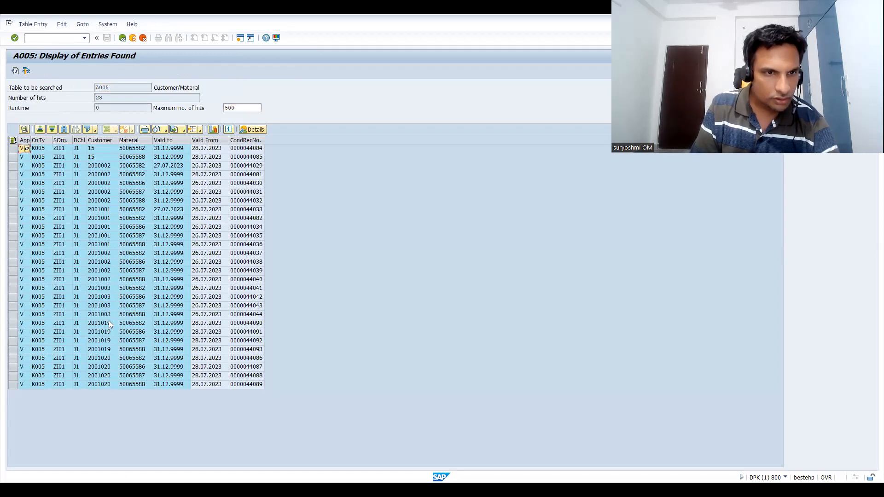
left_click(109, 347)
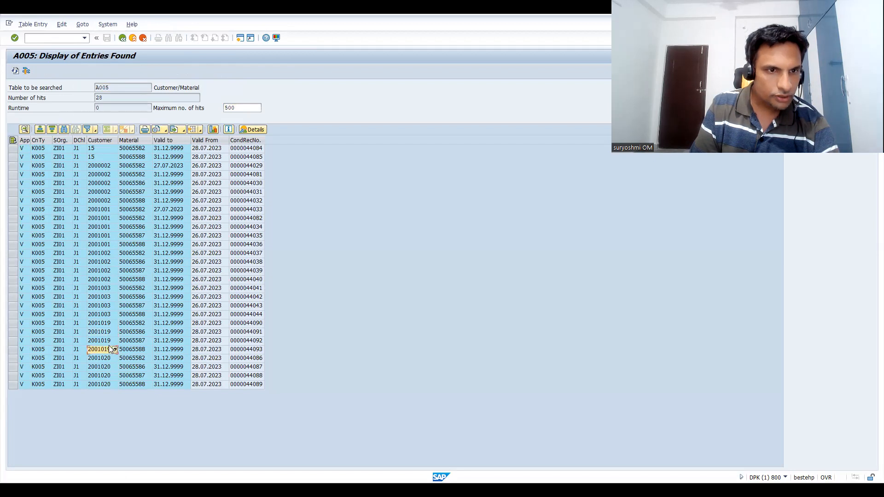
Step: Check the last uploaded customer's records in A005, and select the ZI01 values in H1:H8 of Excel's DATA PREPARATION2 sheet for comparison
left_click(110, 368)
left_click(111, 384)
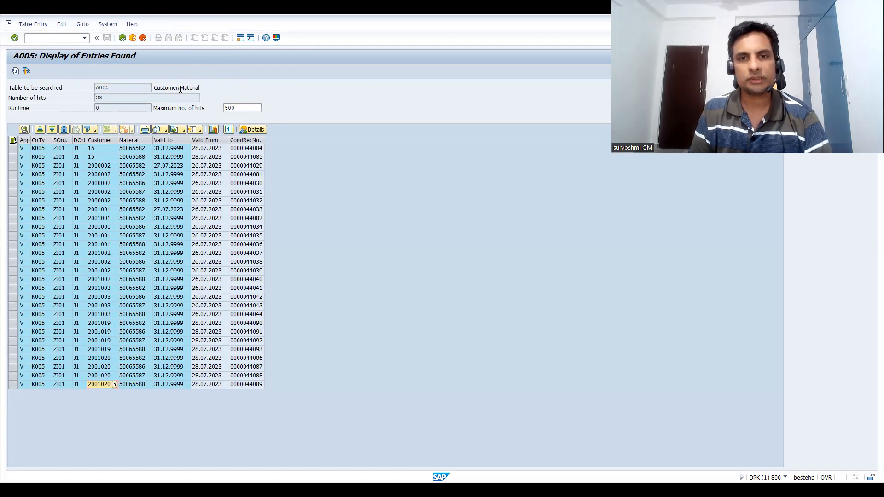
key("alt+Tab")
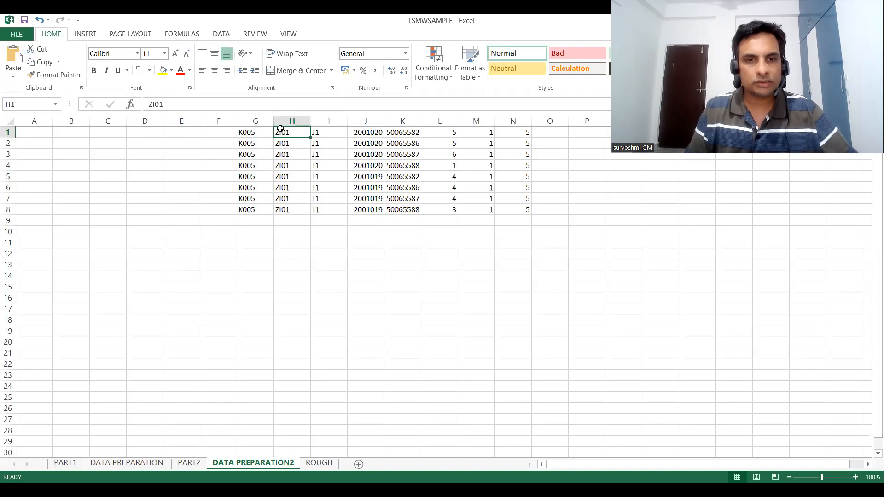
type("ZI01 ZI01 ZI01 ZI01 ZI01 ZI01 ZI01 ZI01")
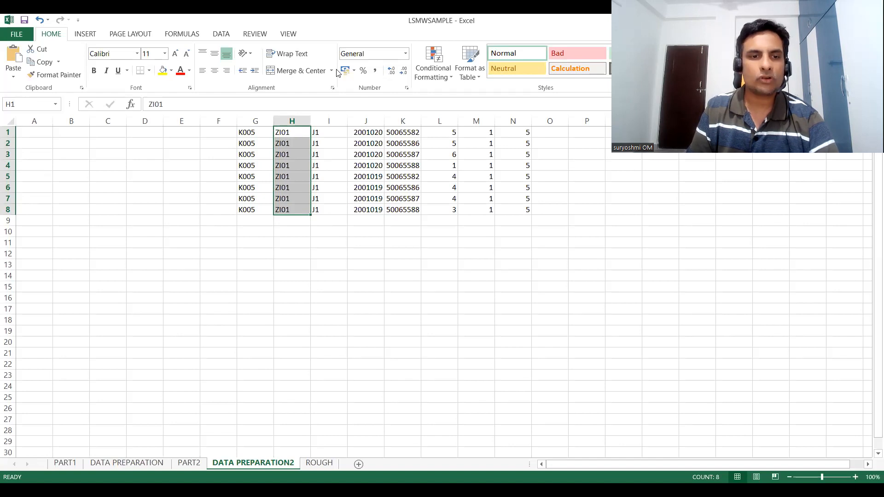
Step: Switch to the browser and look through the instructor's Udemy profile, including the About me text and the list of courses
left_click(871, 272)
key("alt+Tab")
scroll(870, 396, "down", 4)
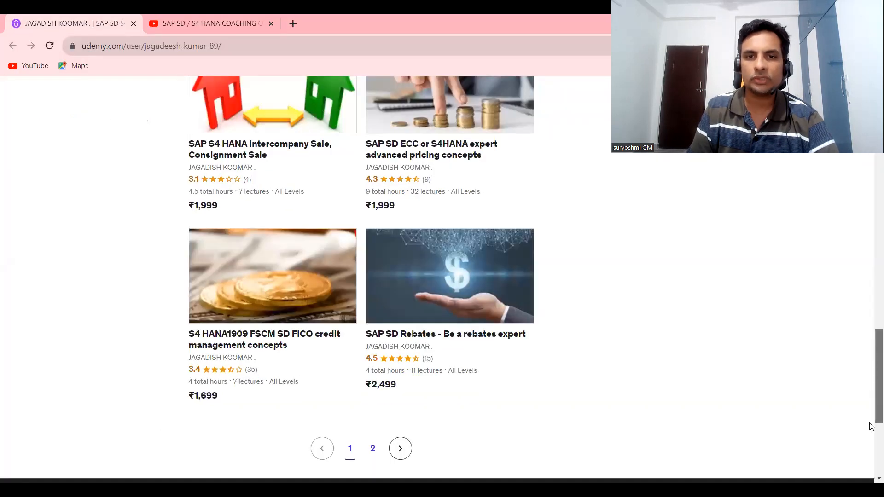
scroll(870, 426, "up", 15)
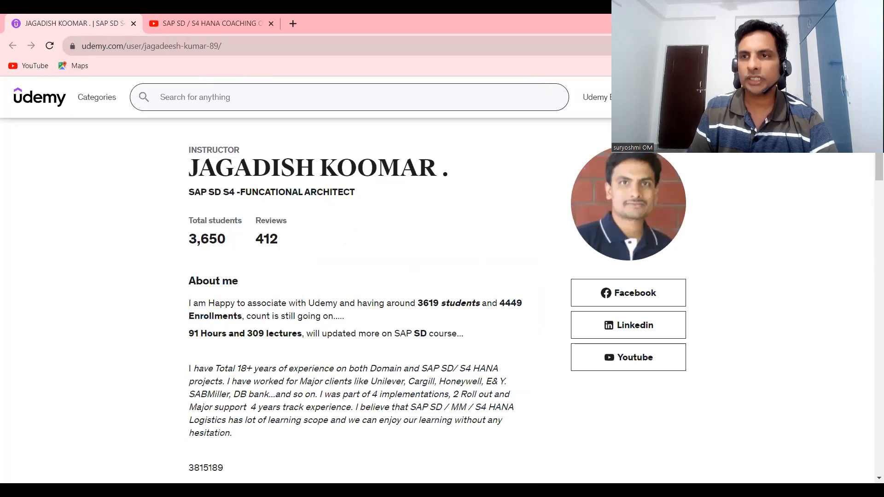
scroll(871, 203, "down", 6)
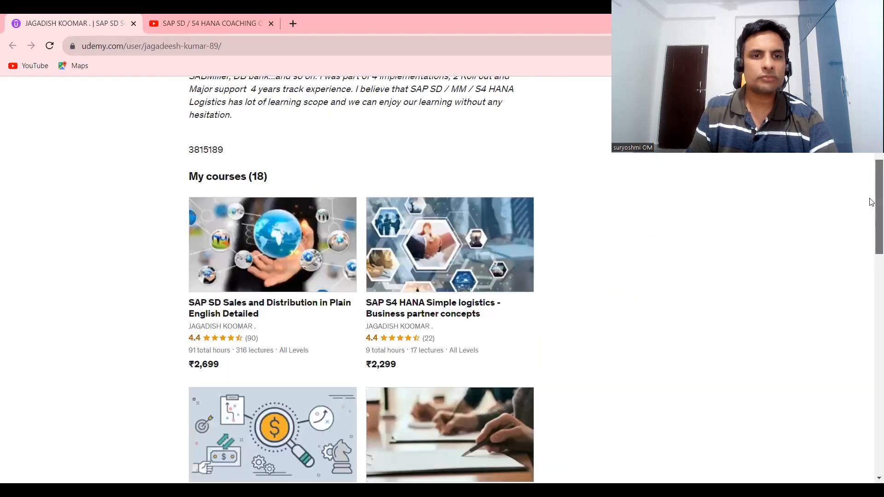
scroll(257, 269, "down", 1)
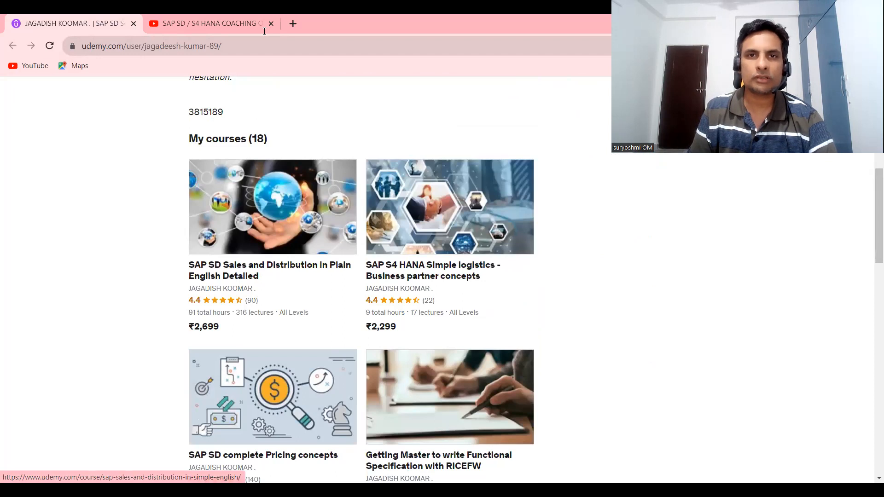
scroll(870, 223, "up", 6)
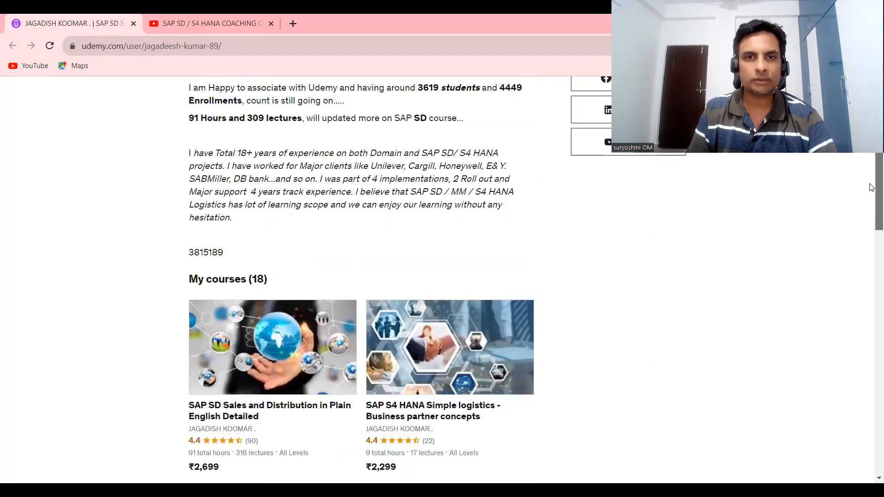
left_click_drag(878, 162, 878, 149)
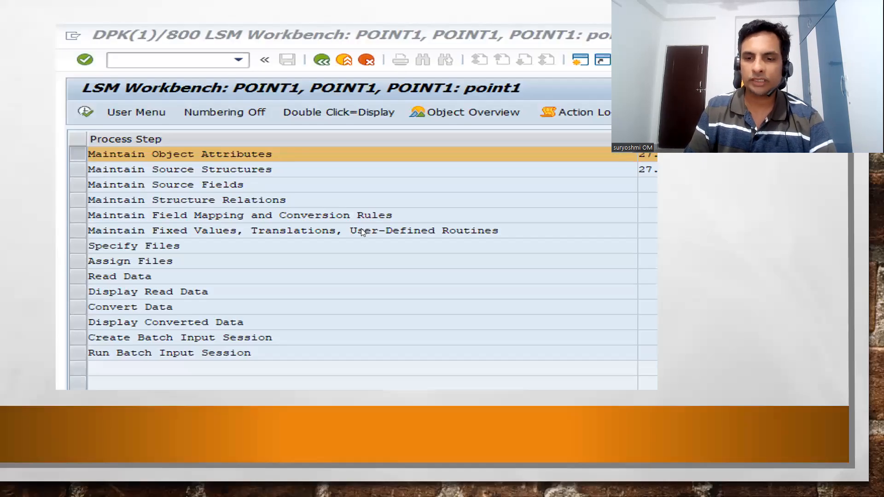
key("Left")
key("Left")
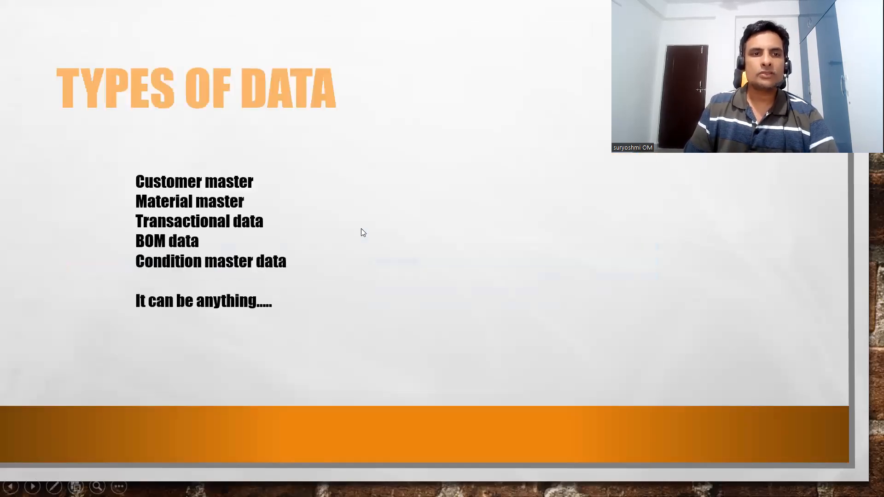
key("Left")
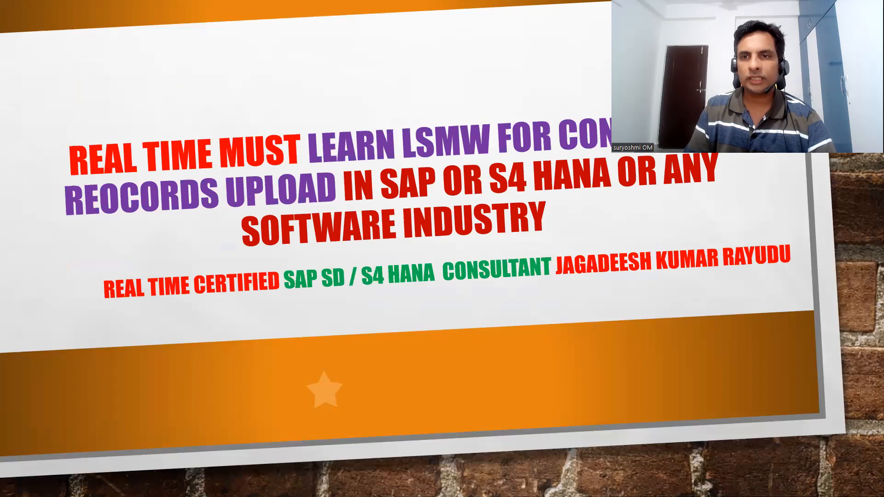